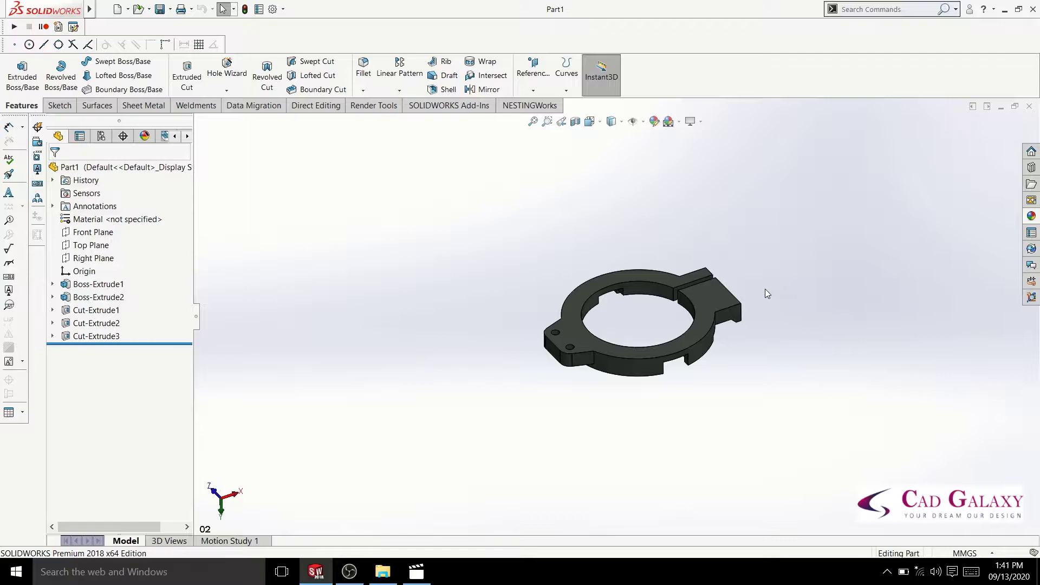
Step: Orbit and zoom the clamp model to a flatter viewing angle
scroll(647, 358, down, 1)
scroll(635, 351, down, 1)
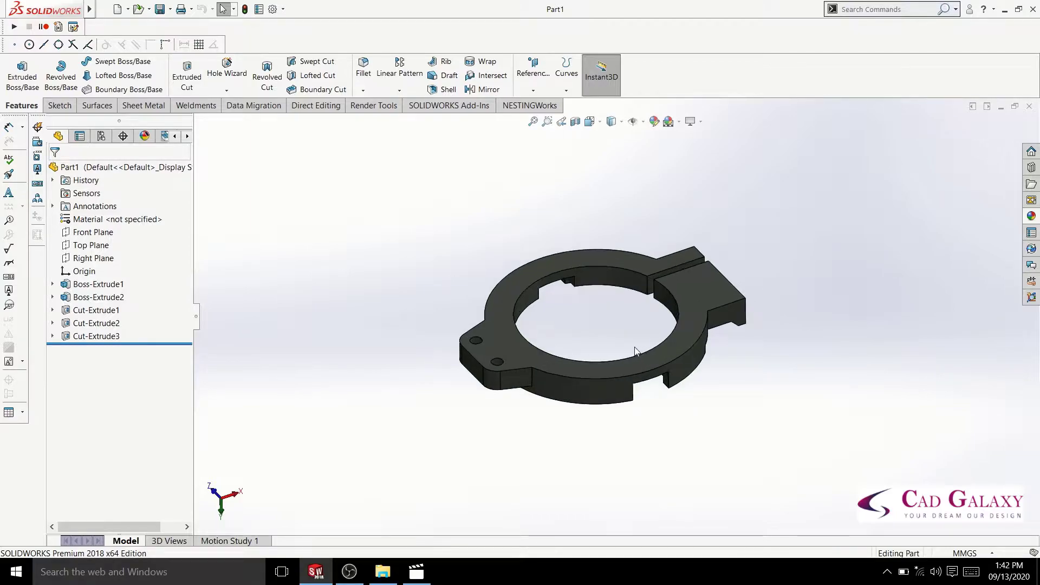
middle_drag(620, 345, 575, 318)
scroll(593, 313, up, 2)
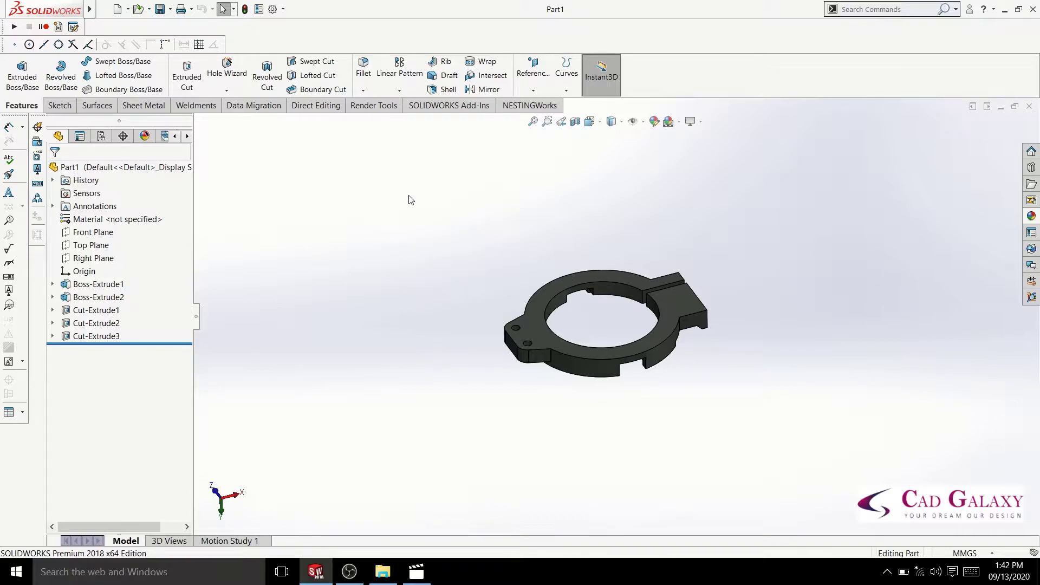
Step: Start a new drawing from the CAD GALAXY template in the Advanced template list
click(120, 9)
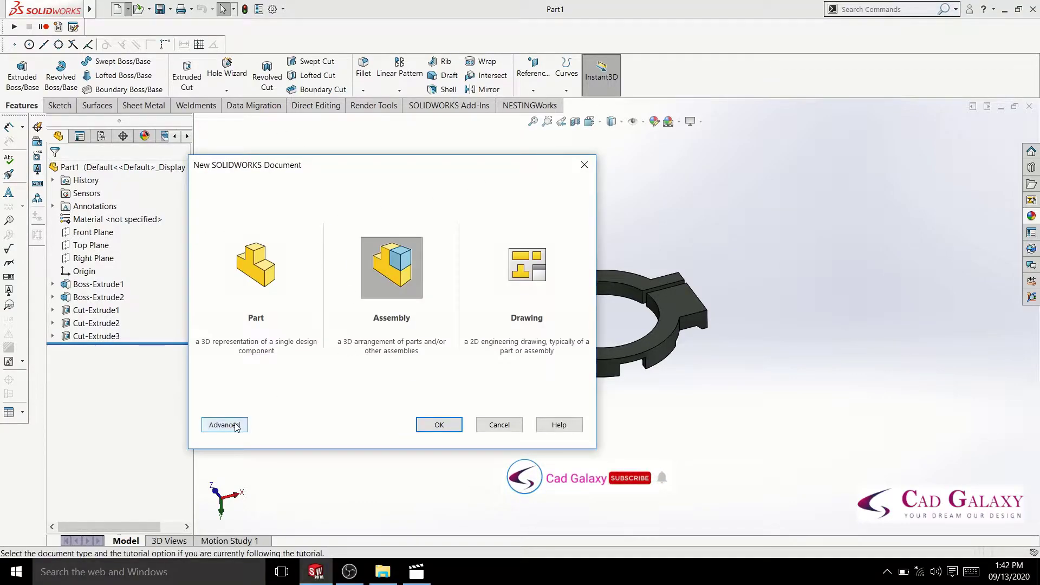
click(237, 426)
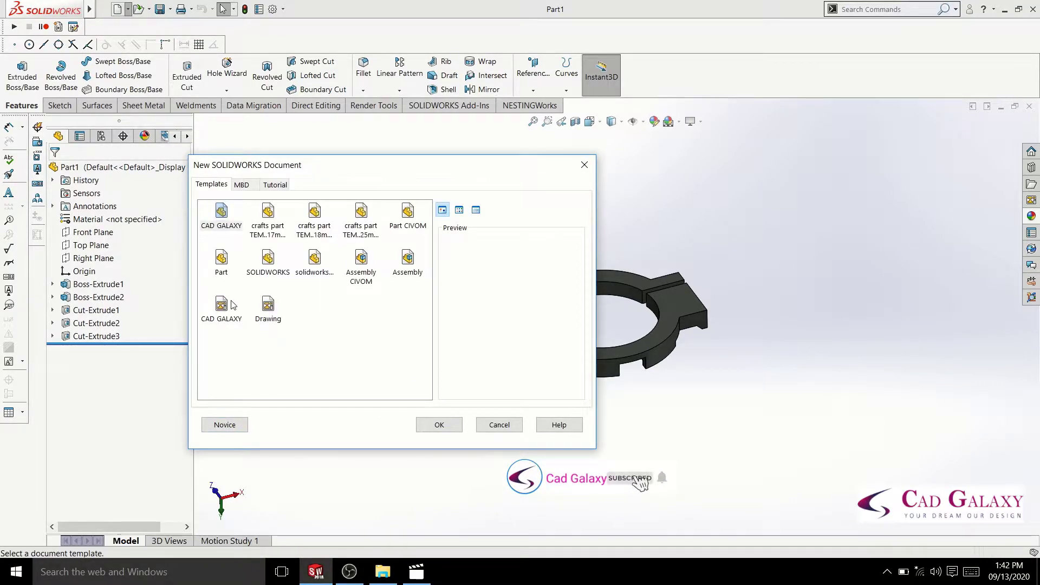
click(221, 304)
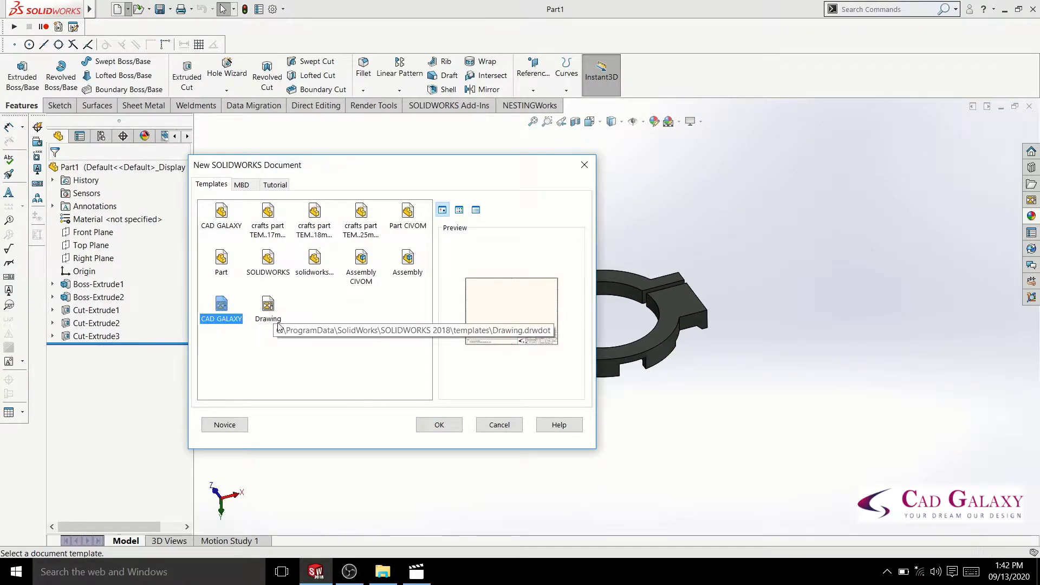
click(439, 426)
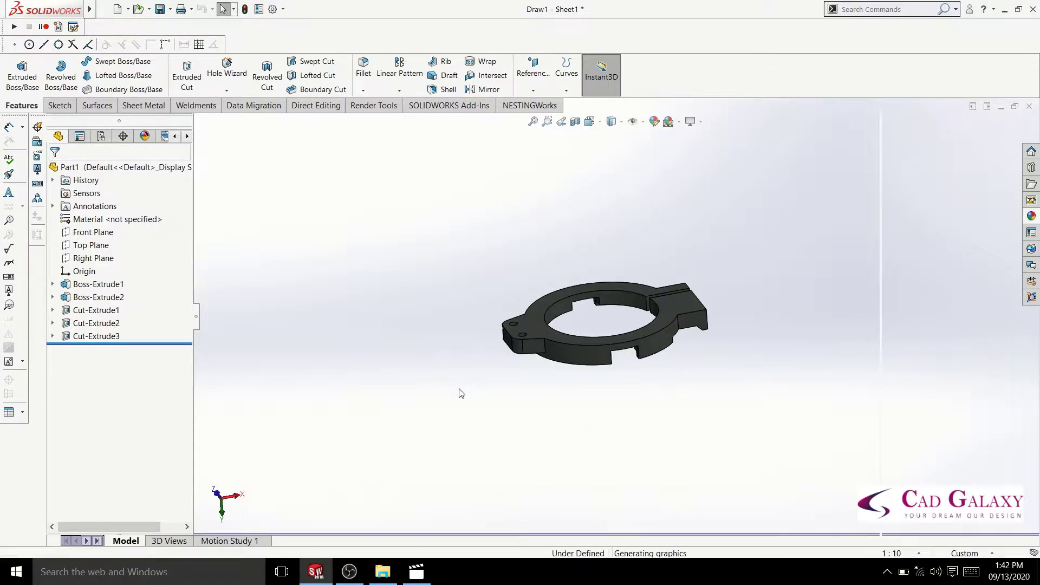
Step: Browse to Part1 from the View Palette so its standard views are listed
scroll(649, 247, down, 2)
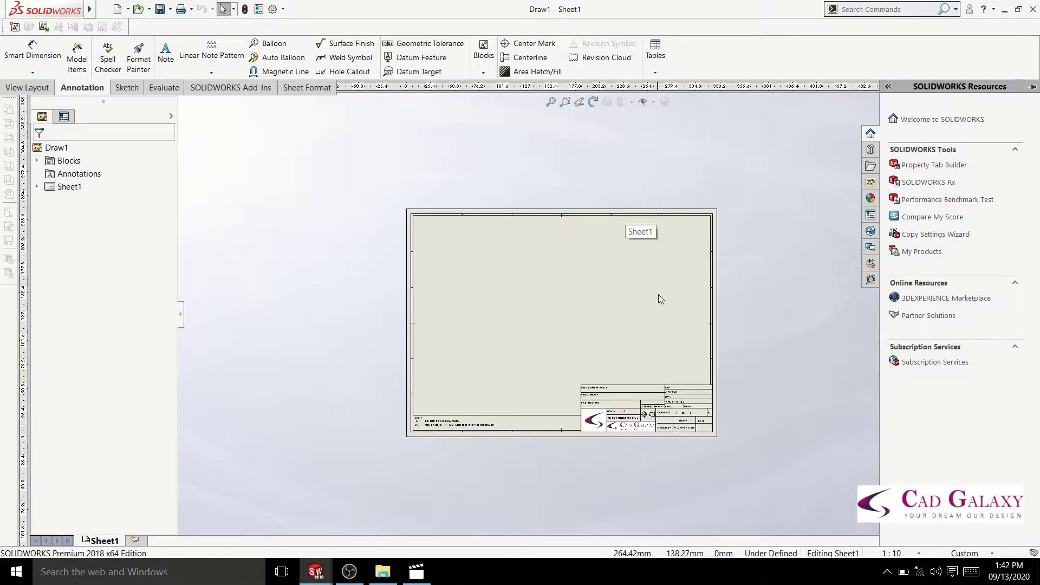
scroll(658, 294, down, 1)
scroll(632, 363, down, 3)
scroll(617, 500, down, 1)
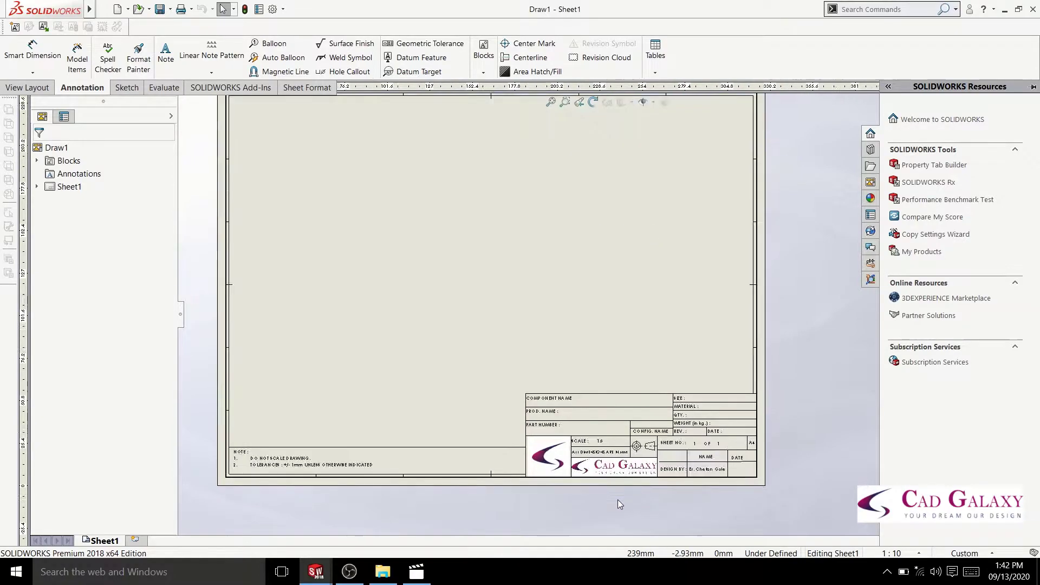
scroll(618, 499, down, 1)
scroll(725, 226, up, 3)
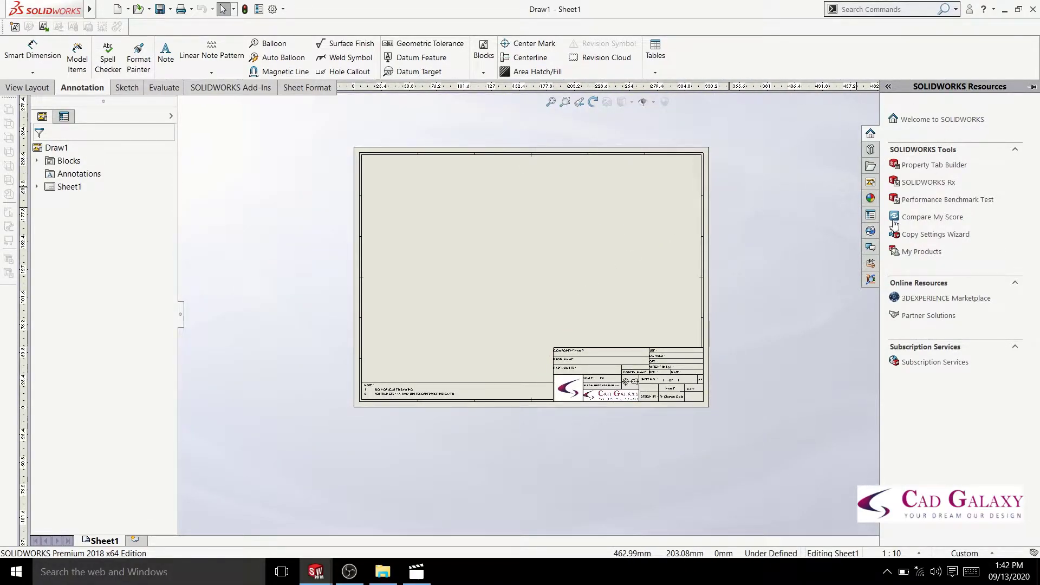
click(870, 182)
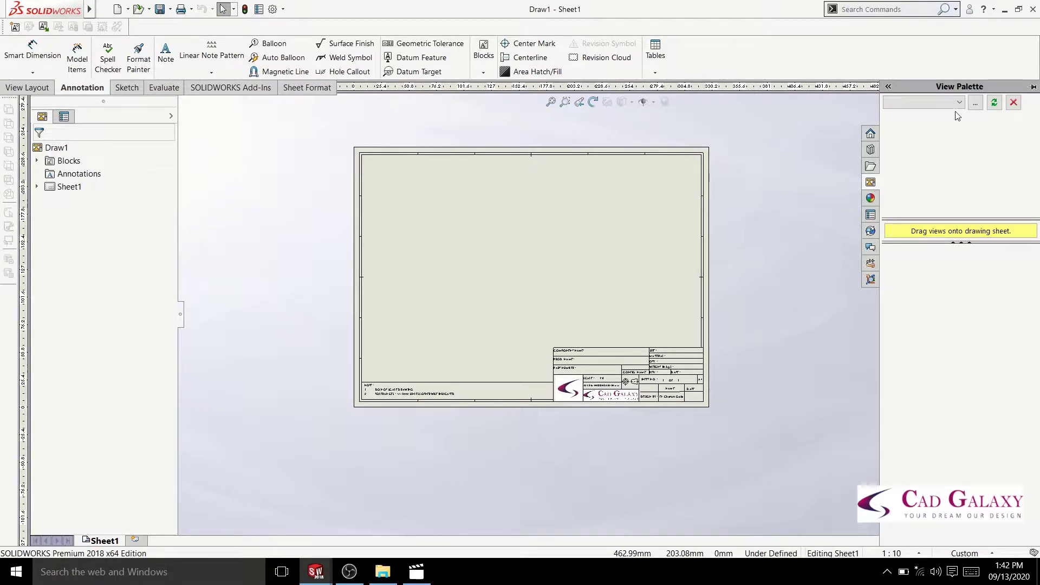
click(978, 105)
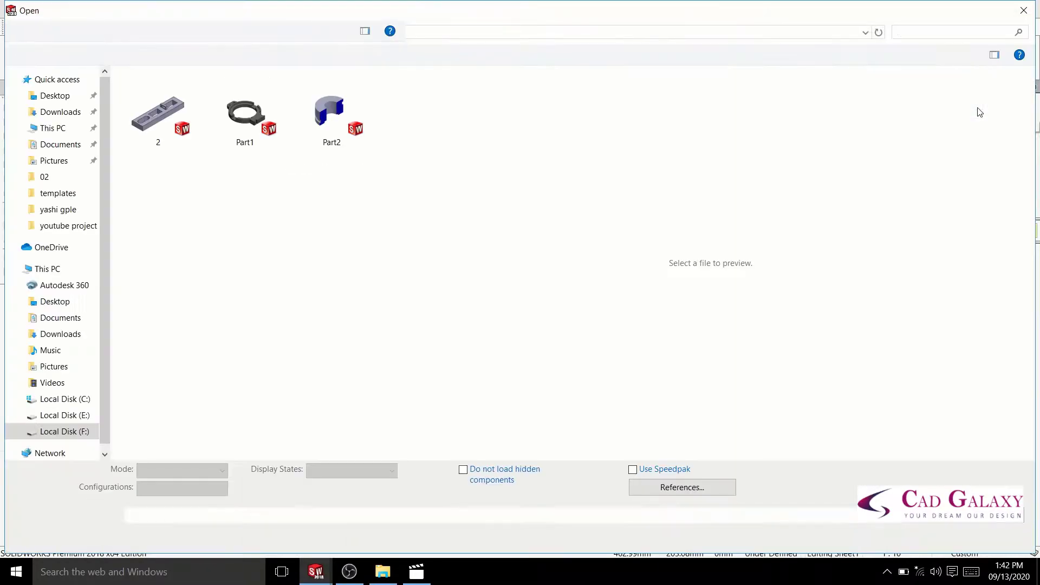
click(248, 111)
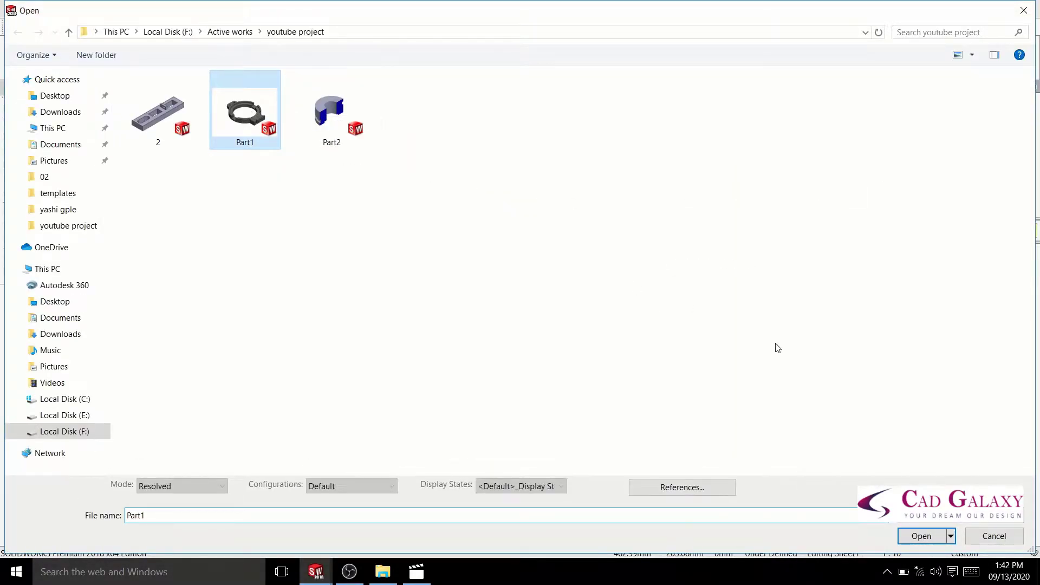
click(922, 536)
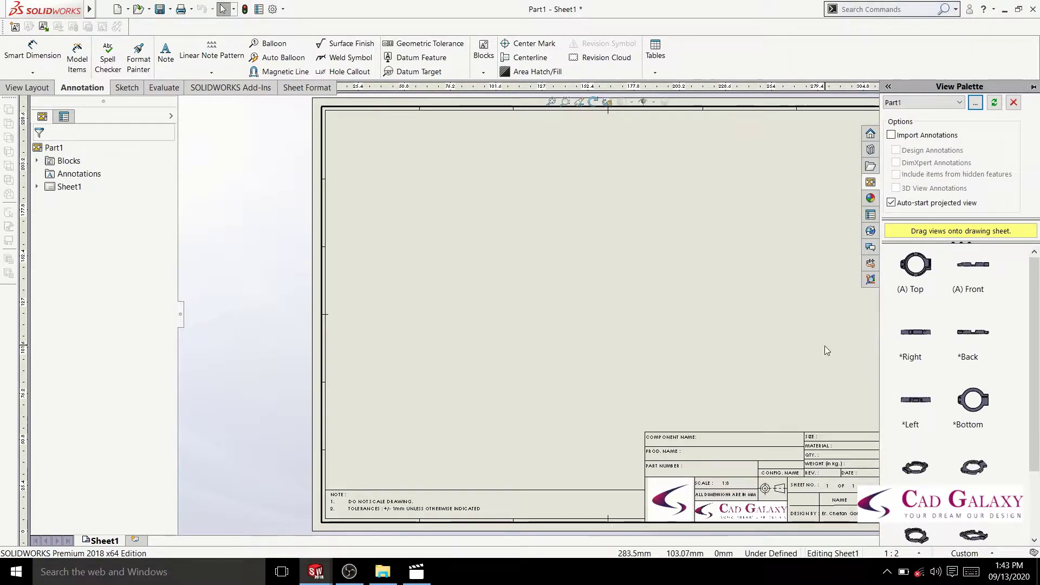
Step: Place the clamp's Top view left of centre with its projected front view below
key(z)
scroll(769, 327, down, 1)
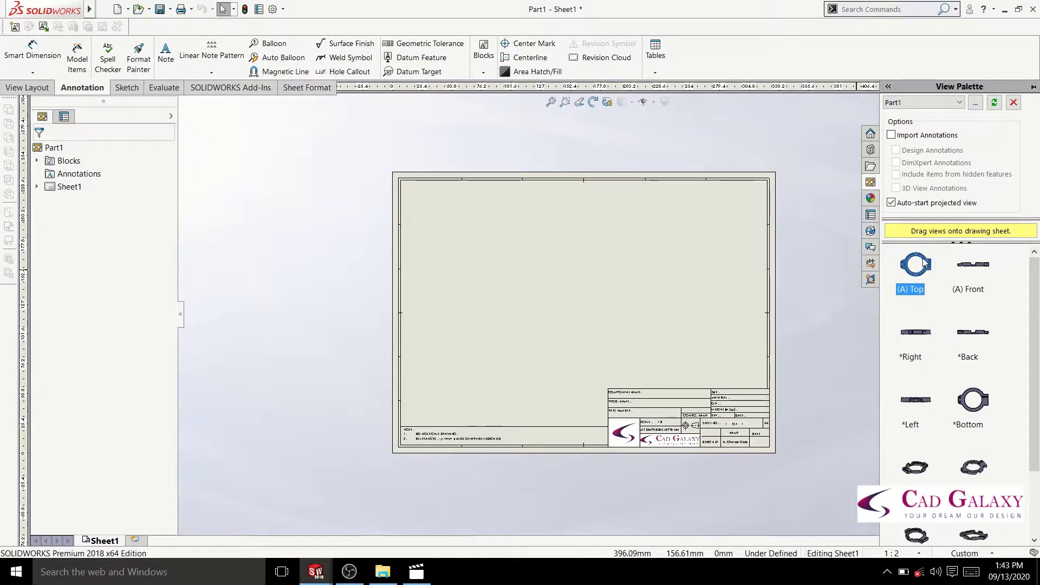
drag(885, 311, 516, 288)
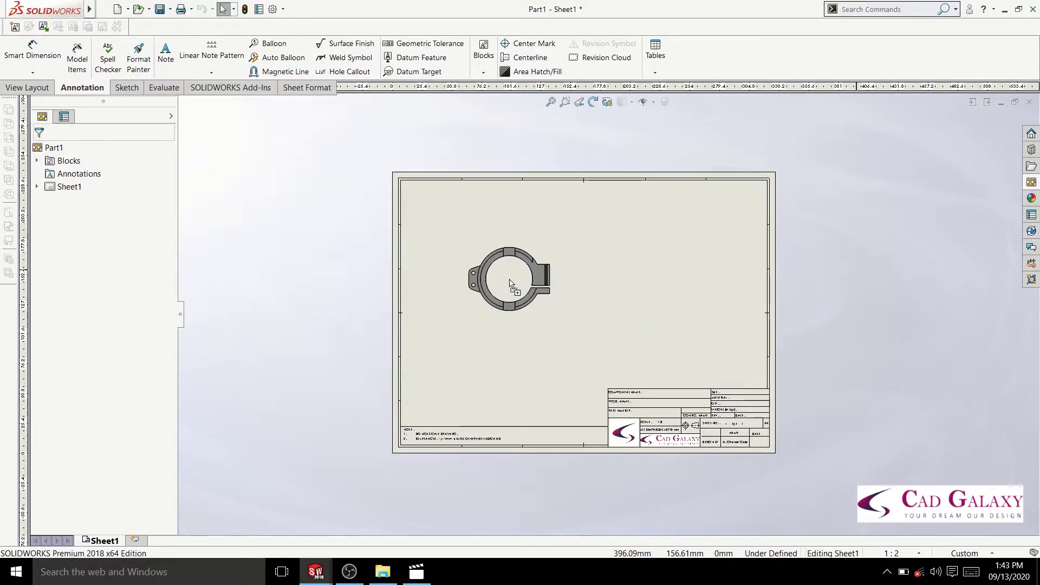
drag(515, 288, 508, 279)
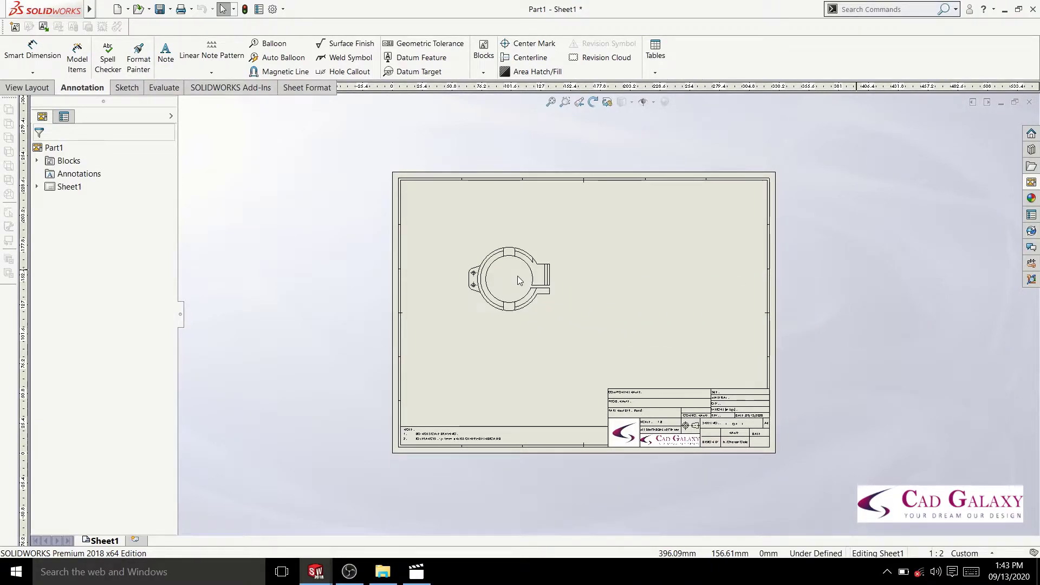
scroll(520, 333, down, 2)
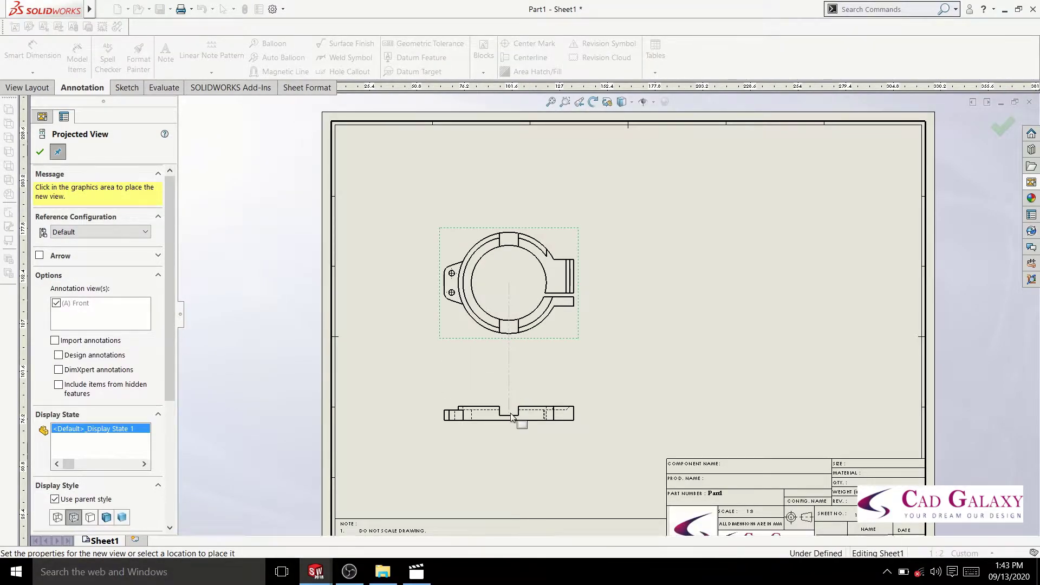
click(509, 416)
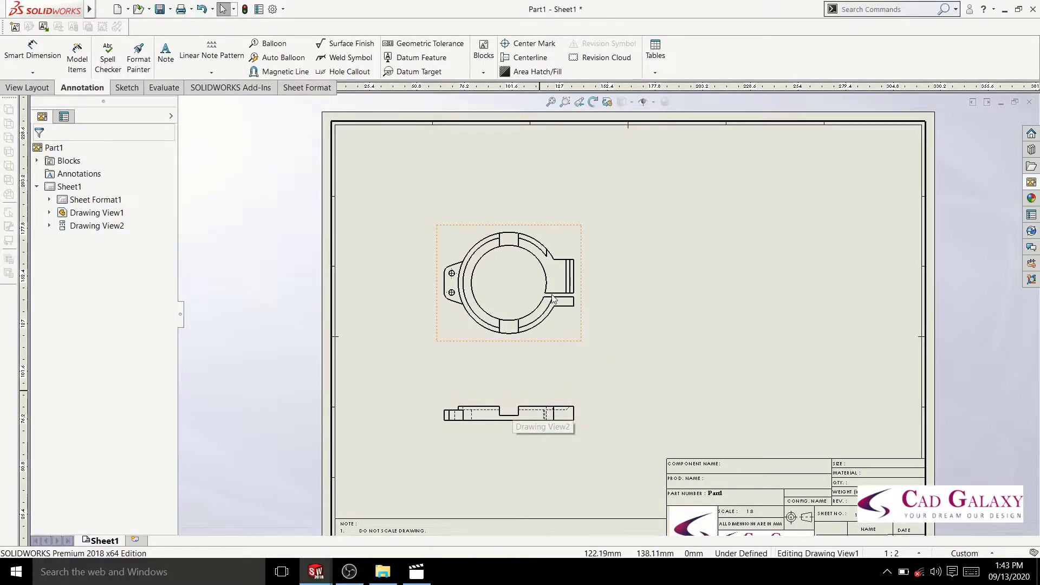
Step: Give Drawing View1 the custom 2:3 scale from the preset scale list
click(573, 334)
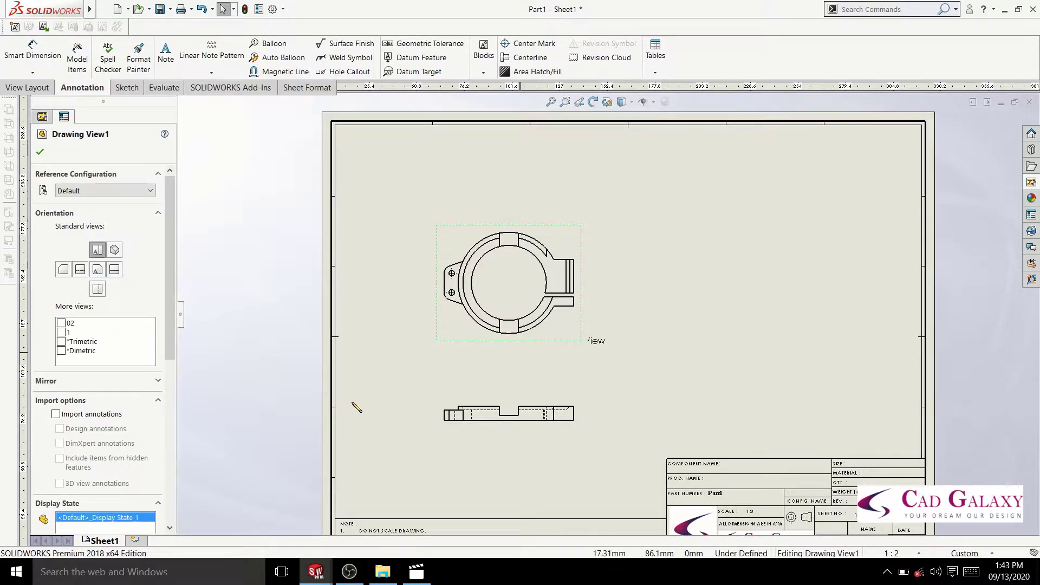
scroll(146, 371, down, 5)
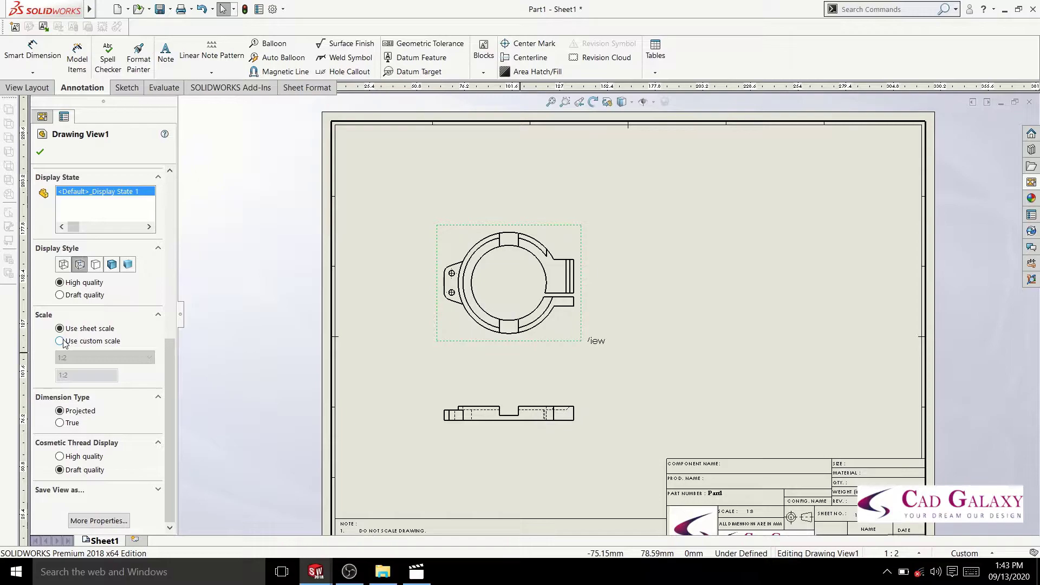
click(124, 358)
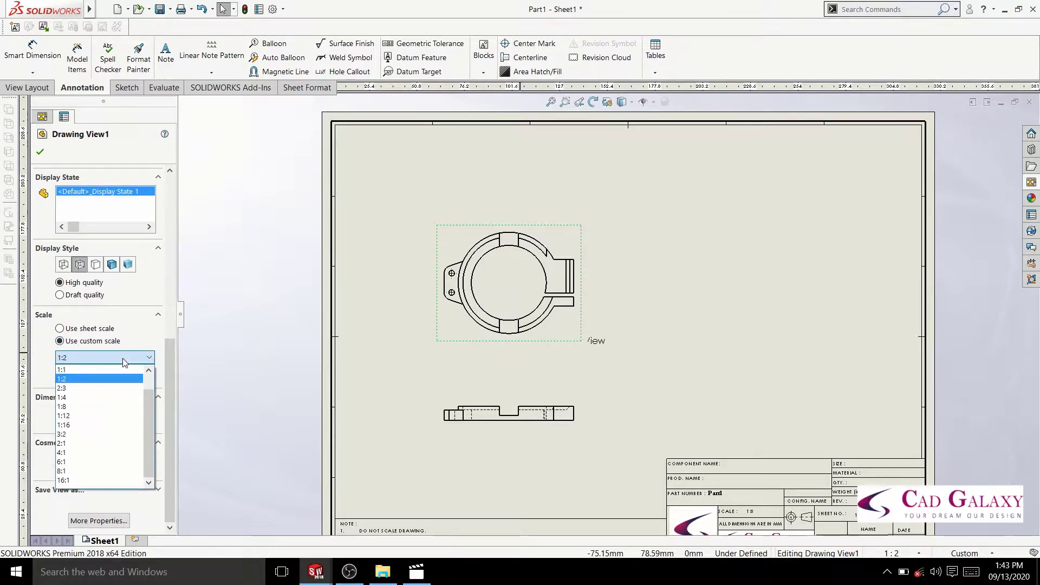
click(95, 389)
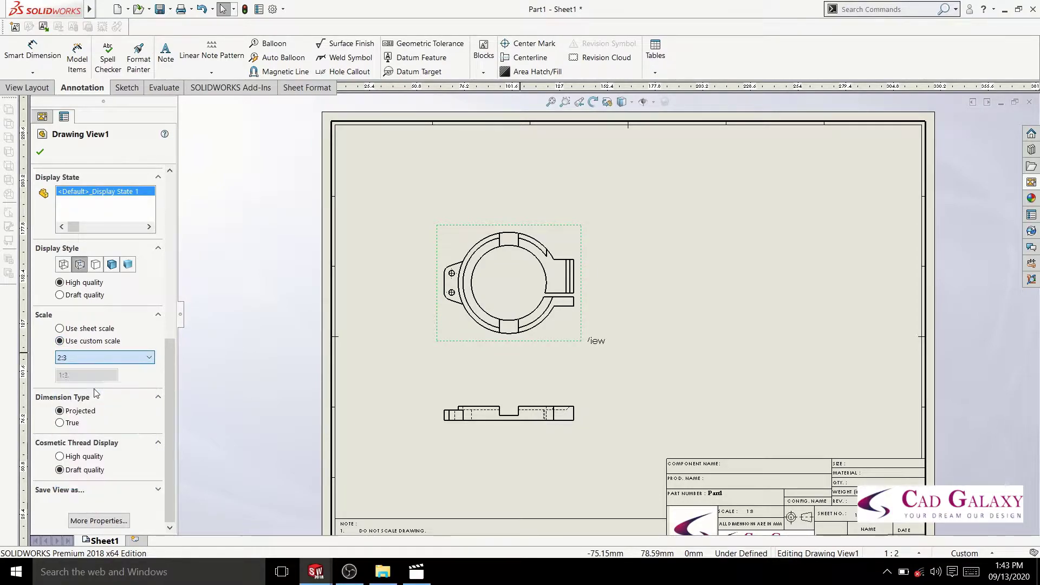
click(40, 152)
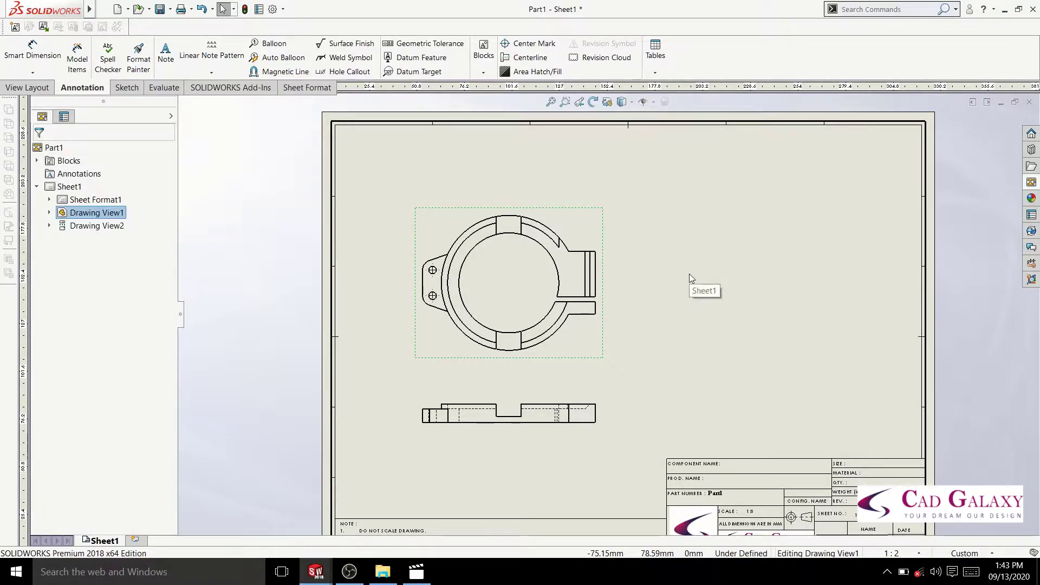
Step: Place a first isometric view at the sheet's upper right, shaded with edges
key(f)
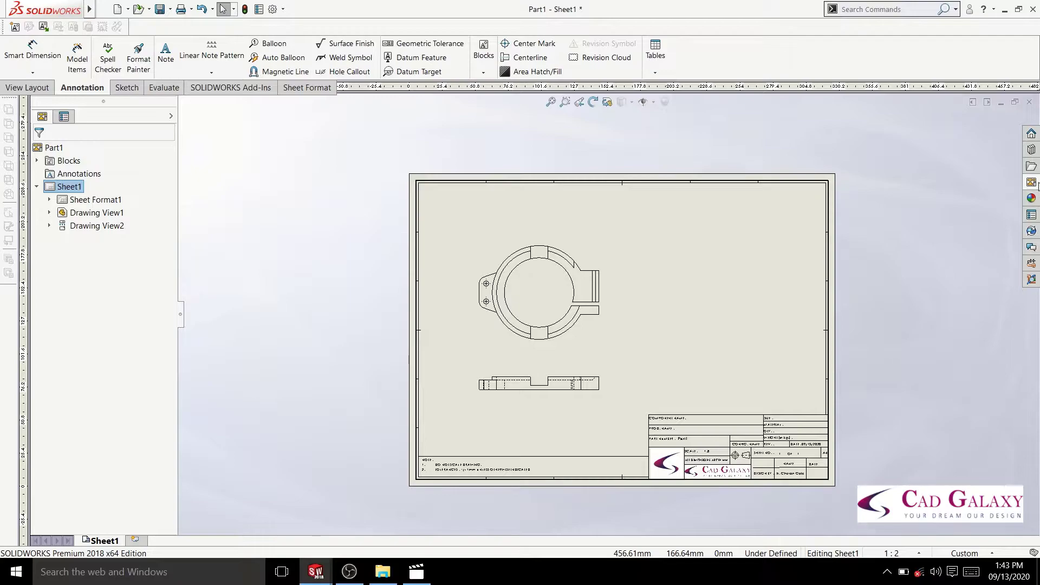
click(1032, 183)
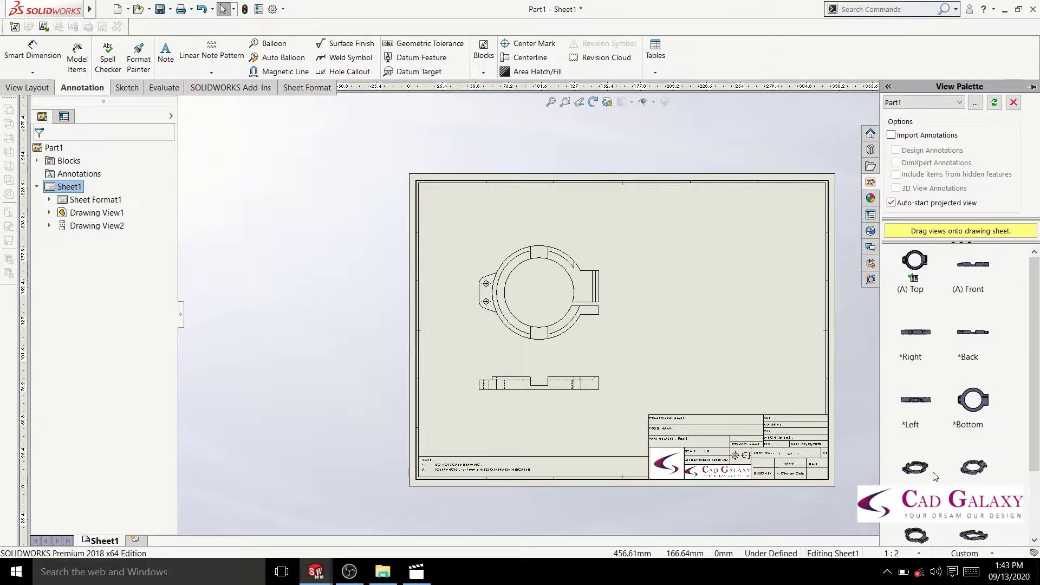
drag(919, 469, 750, 263)
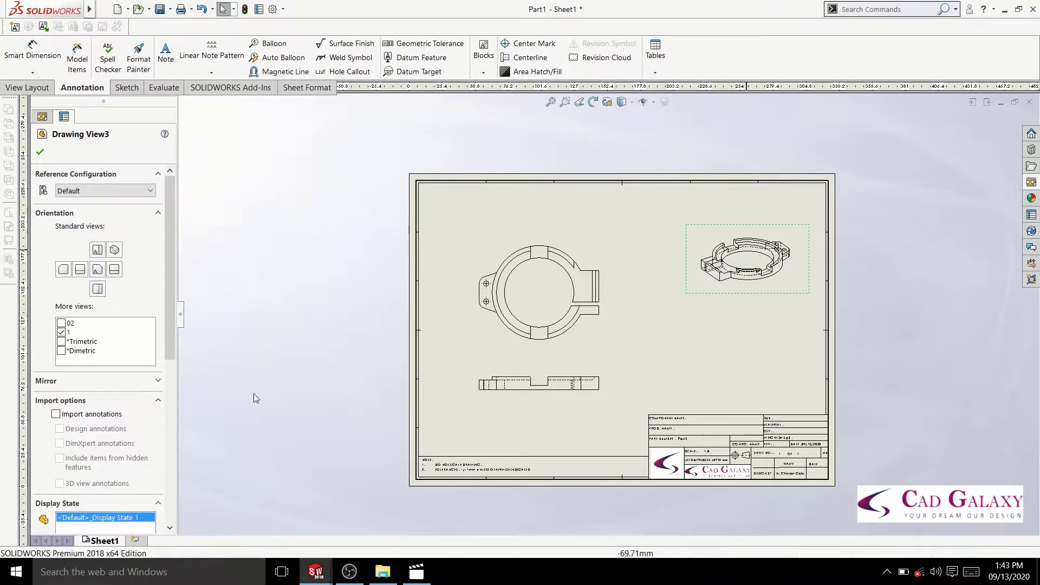
scroll(112, 373, down, 5)
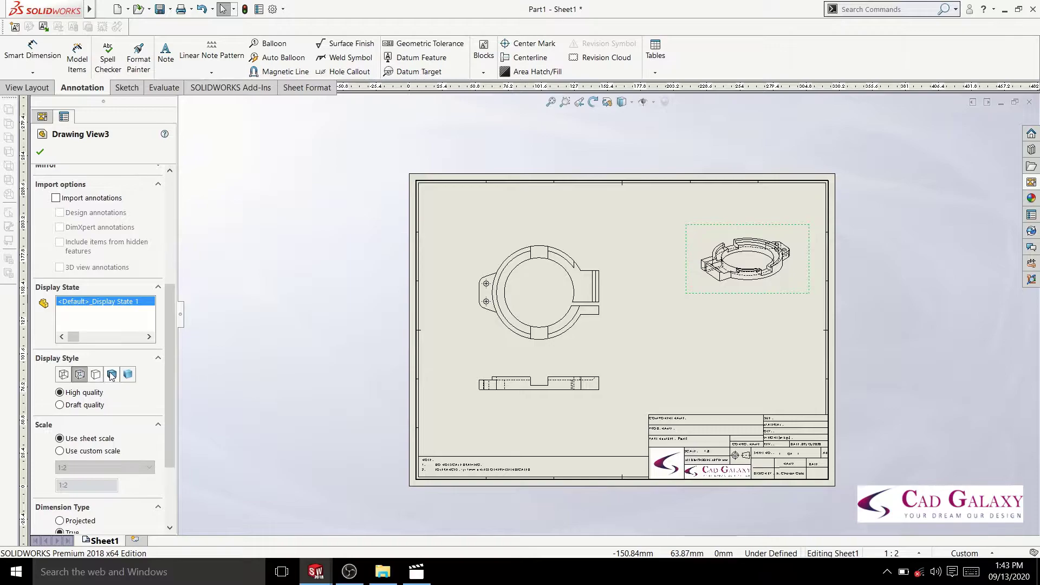
click(111, 375)
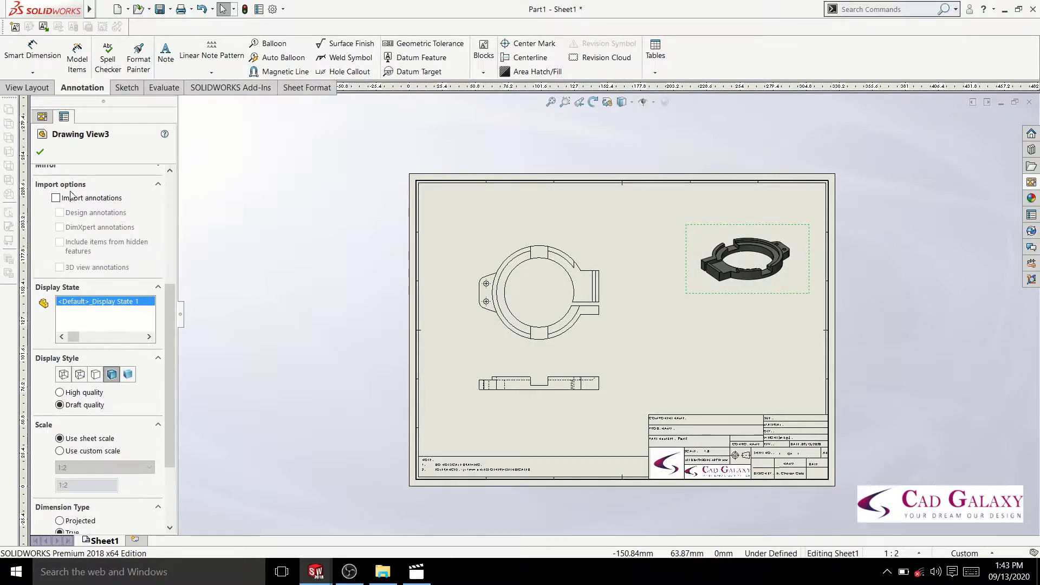
click(43, 152)
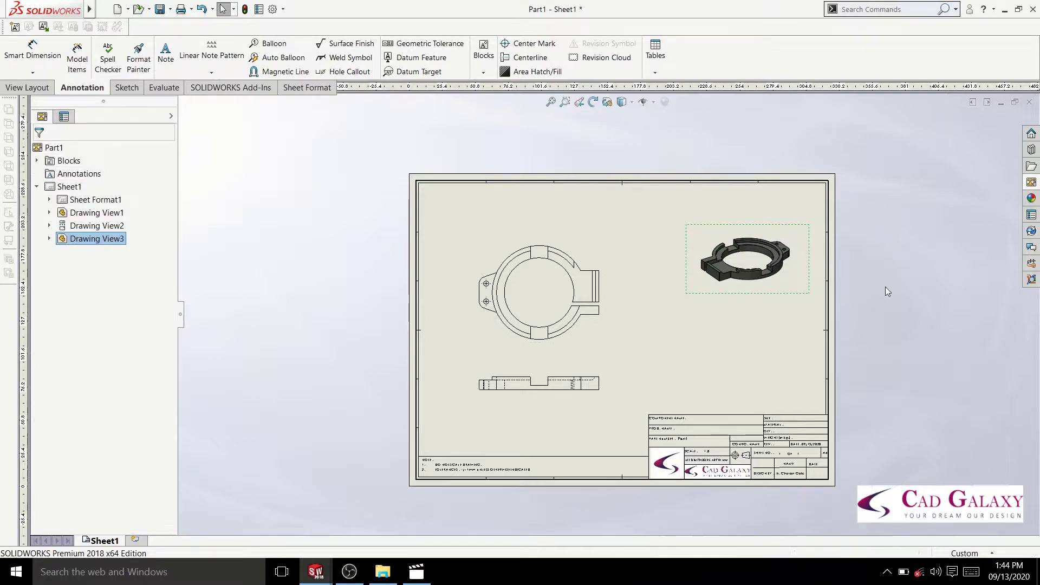
Step: Place a second isometric view below the first, also shaded with edges
click(1031, 182)
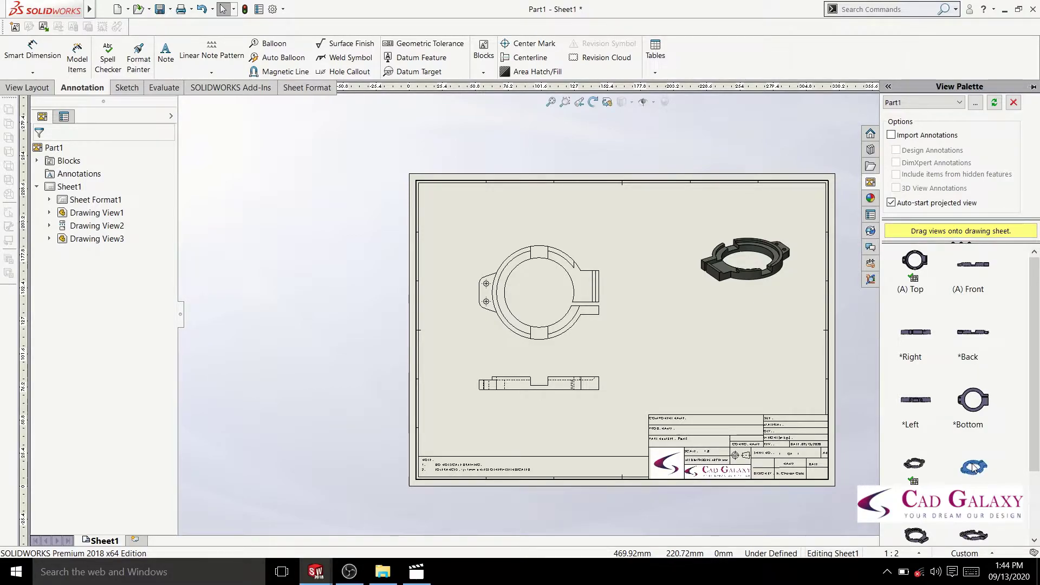
drag(873, 458, 749, 360)
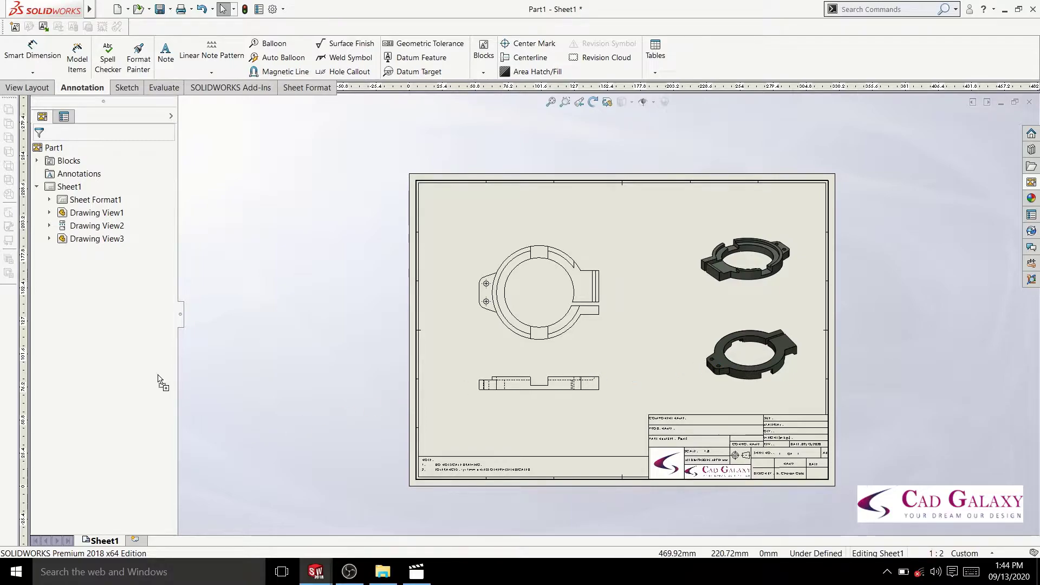
scroll(151, 353, down, 5)
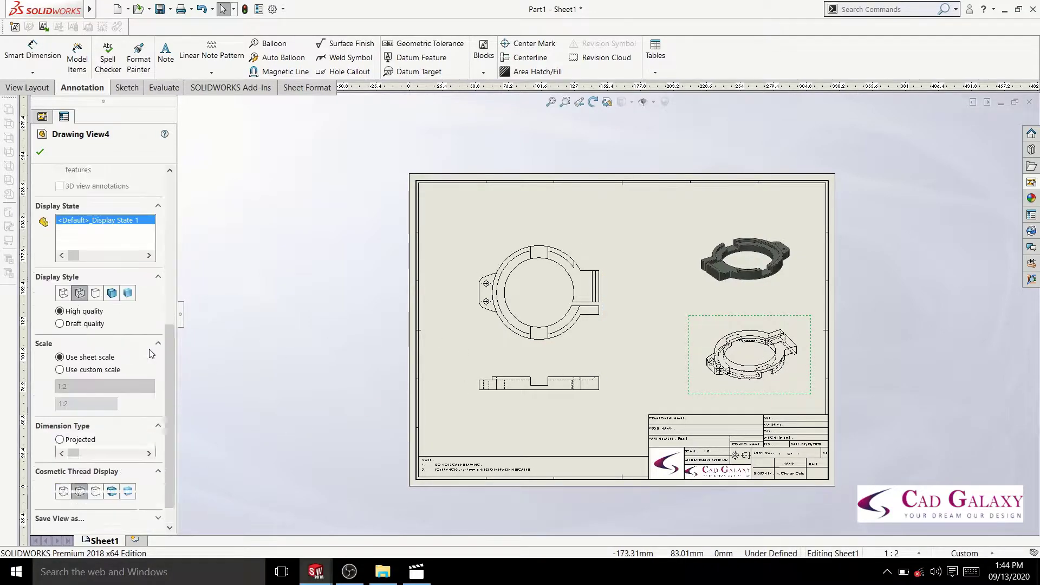
scroll(151, 353, down, 1)
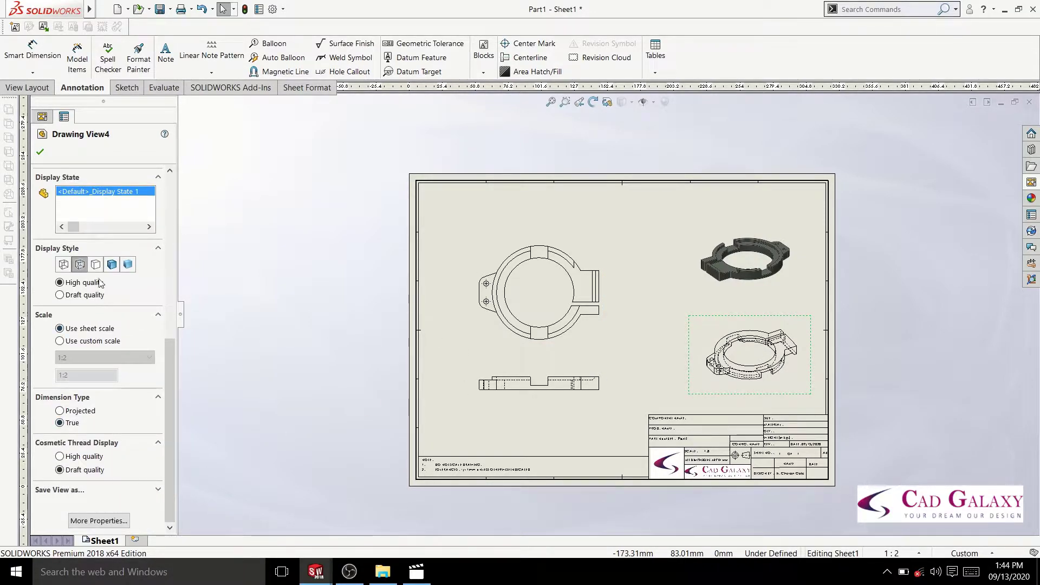
click(112, 264)
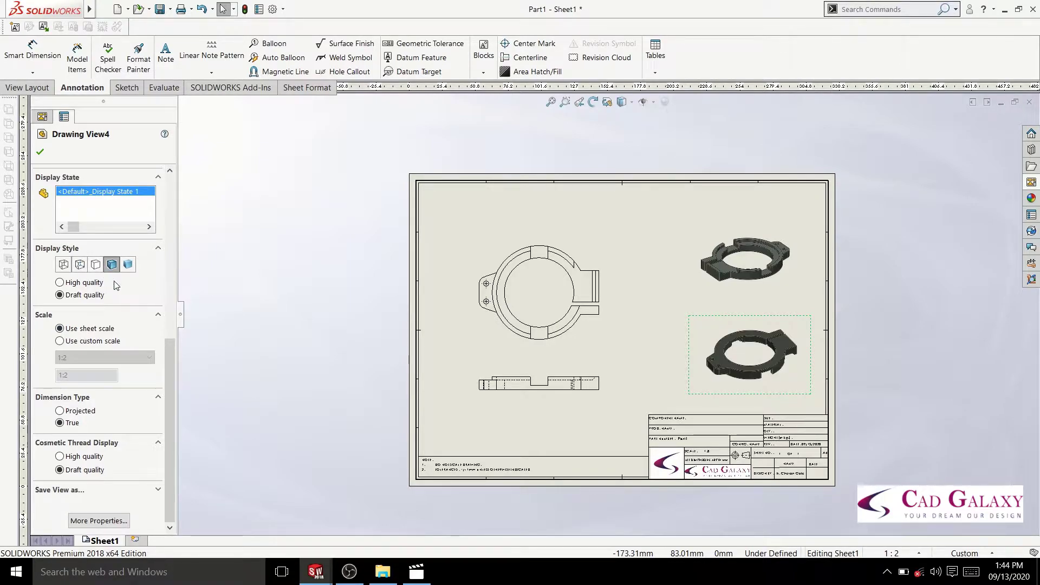
click(40, 152)
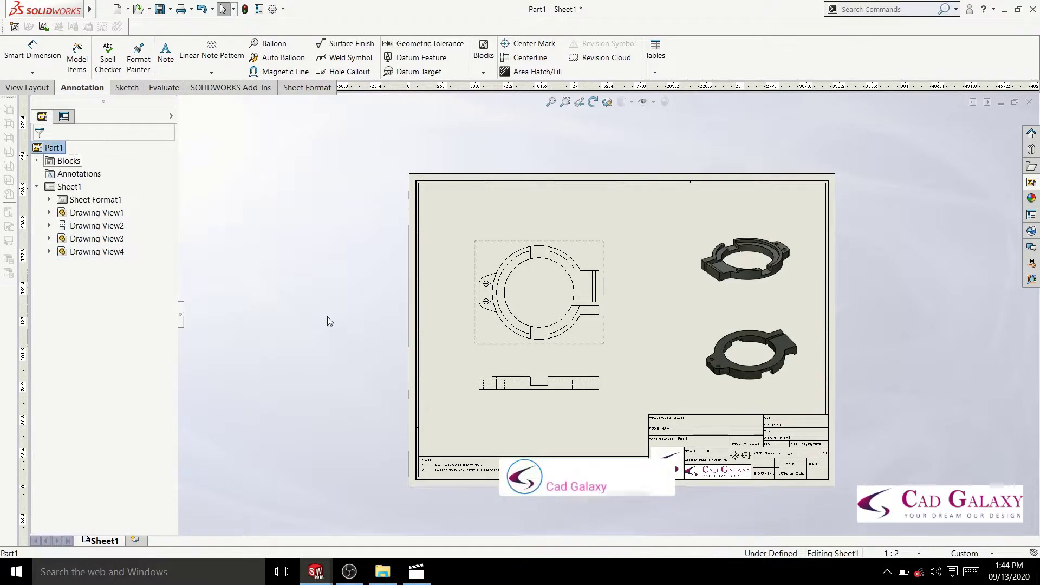
Step: Nudge the top view slightly upward on Sheet1
click(609, 343)
scroll(645, 345, down, 1)
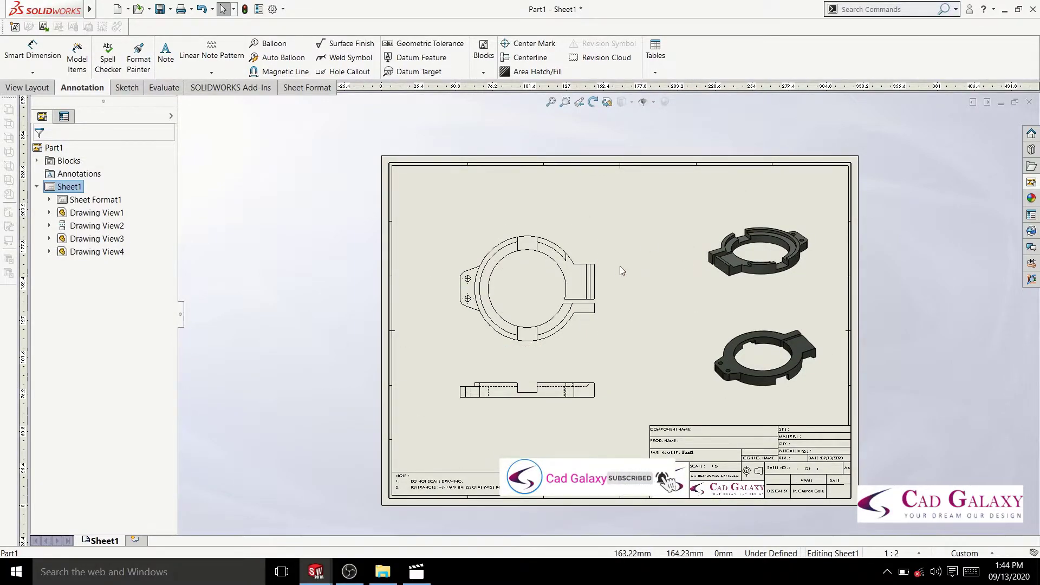
click(535, 232)
drag(535, 232, 533, 220)
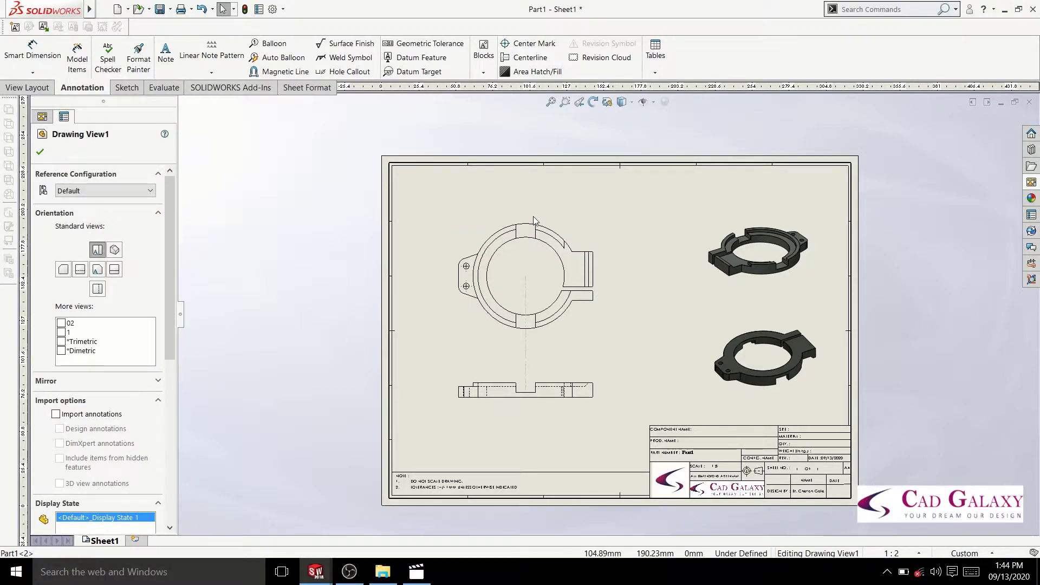
click(652, 350)
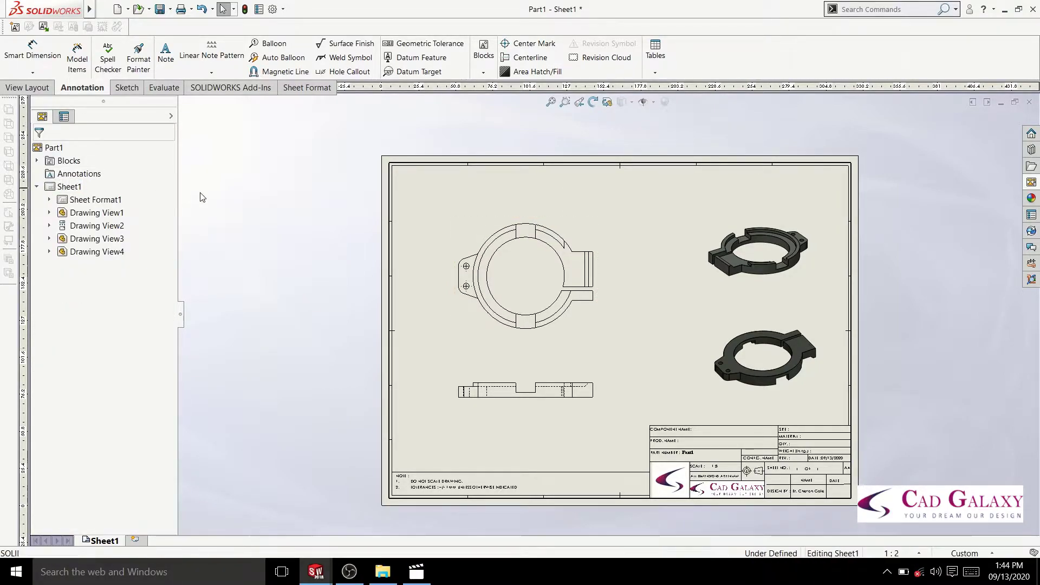
Step: Draw a horizontal centerline across the ring in the top view
click(127, 88)
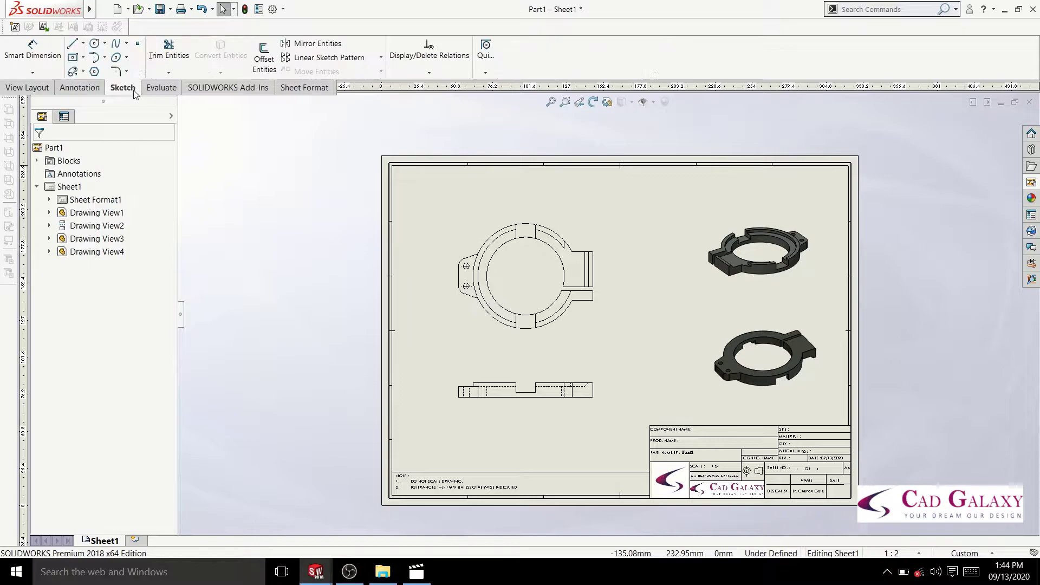
click(84, 44)
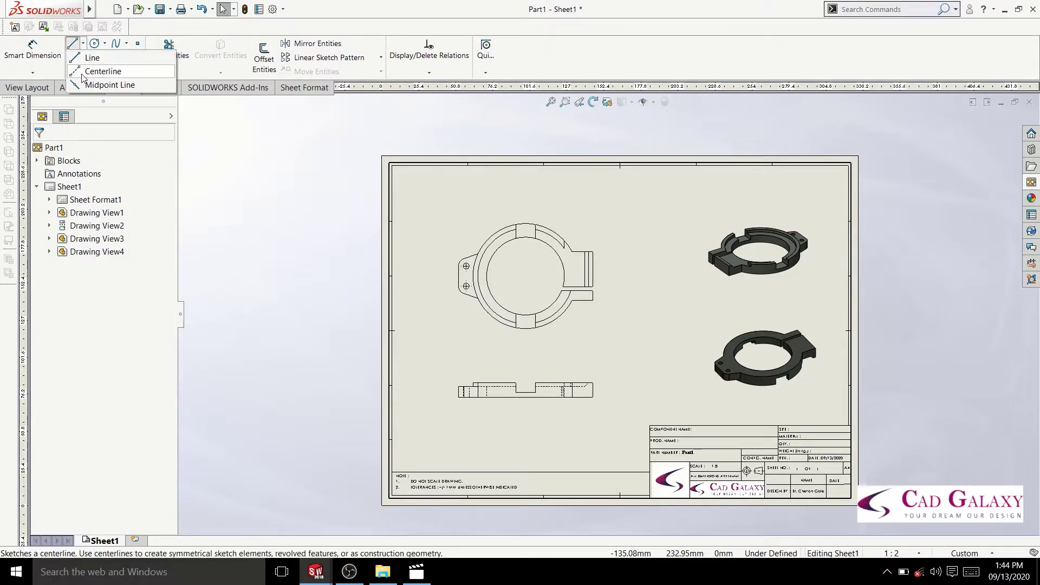
click(102, 70)
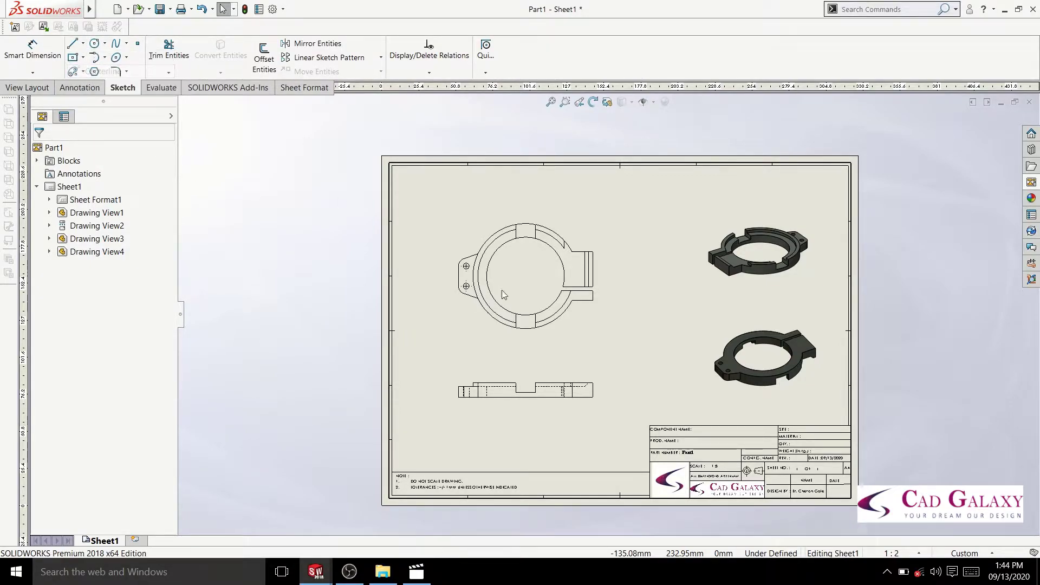
click(458, 276)
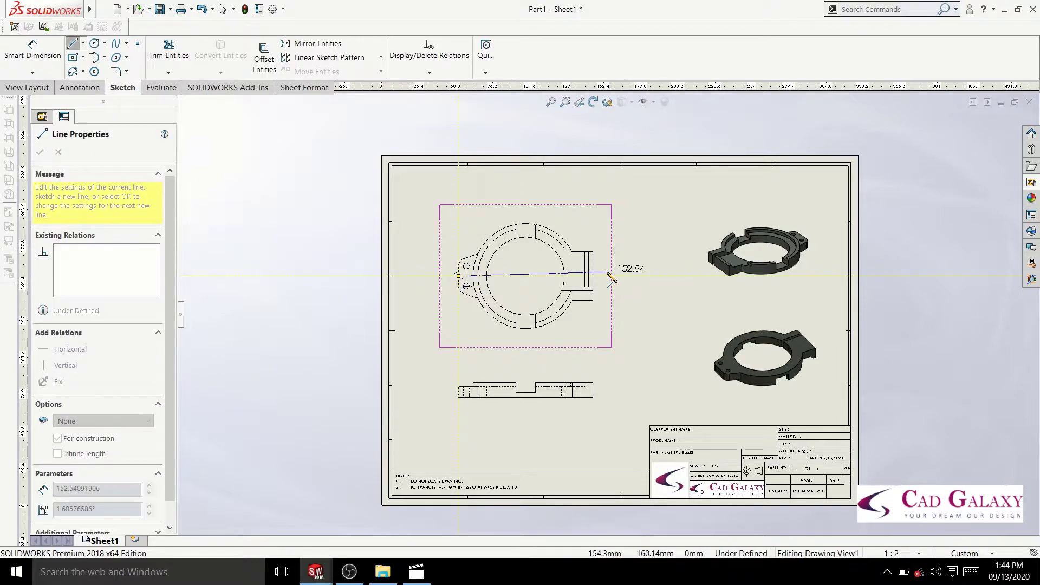
click(598, 276)
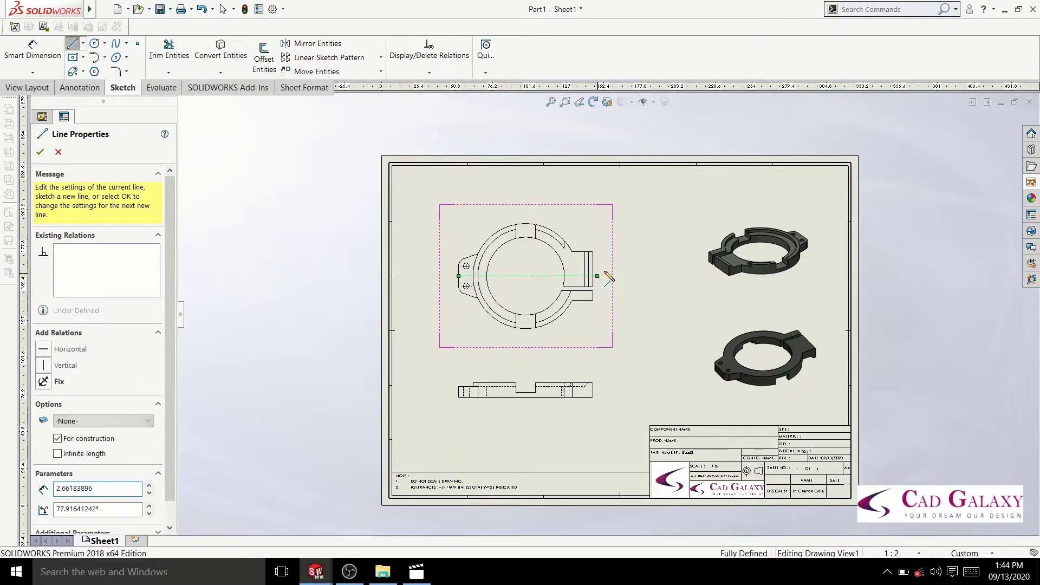
key(Escape)
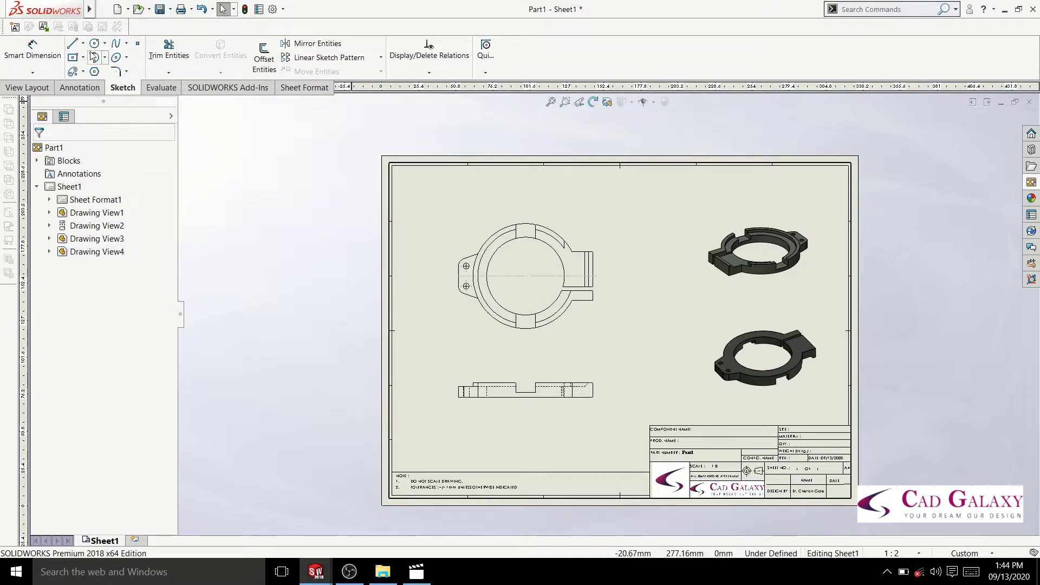
Step: Draw a vertical centerline through the ring's centre, from top to below
click(84, 43)
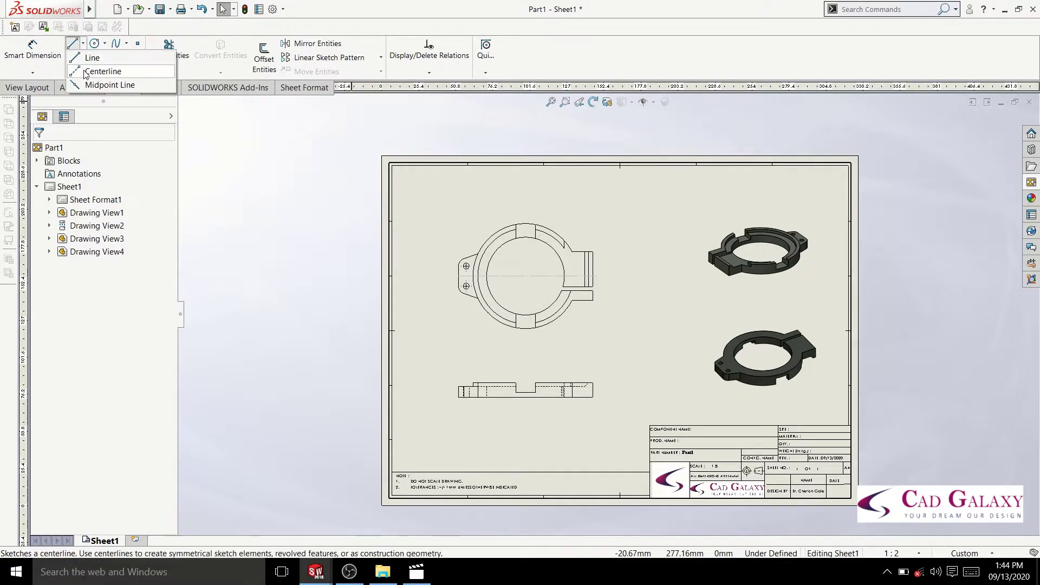
click(98, 67)
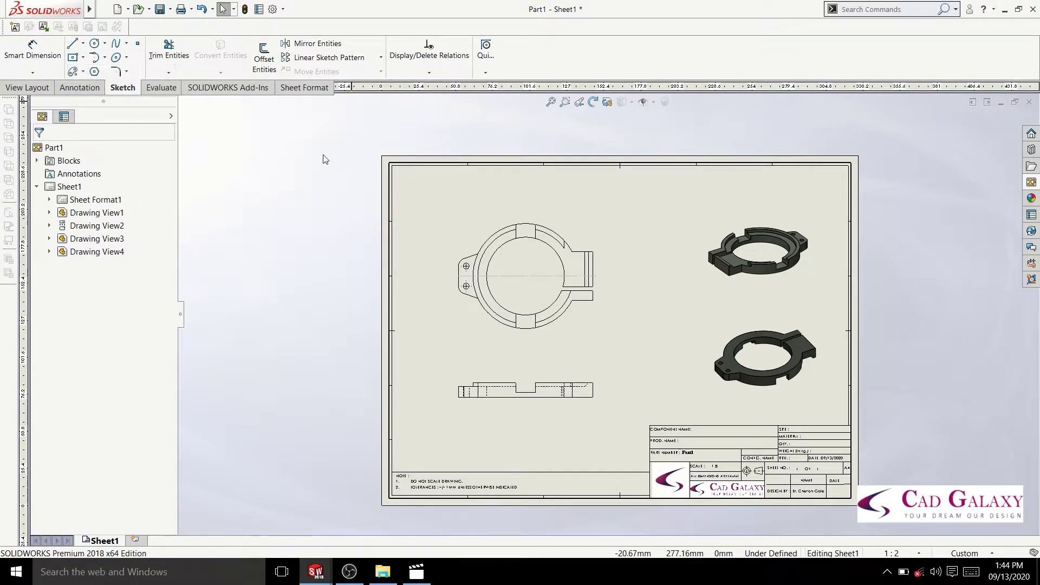
click(525, 223)
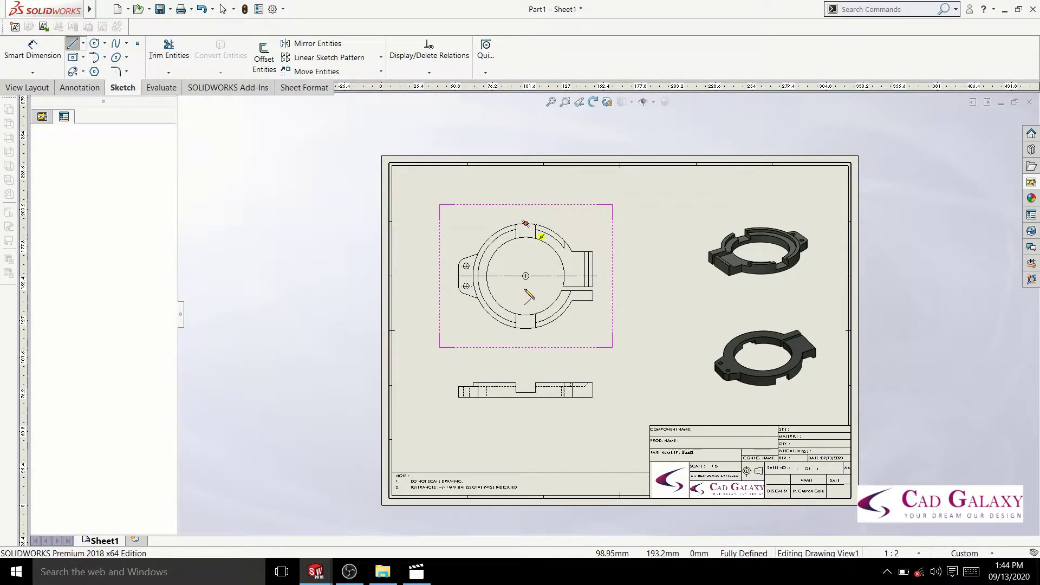
click(528, 344)
key(Escape)
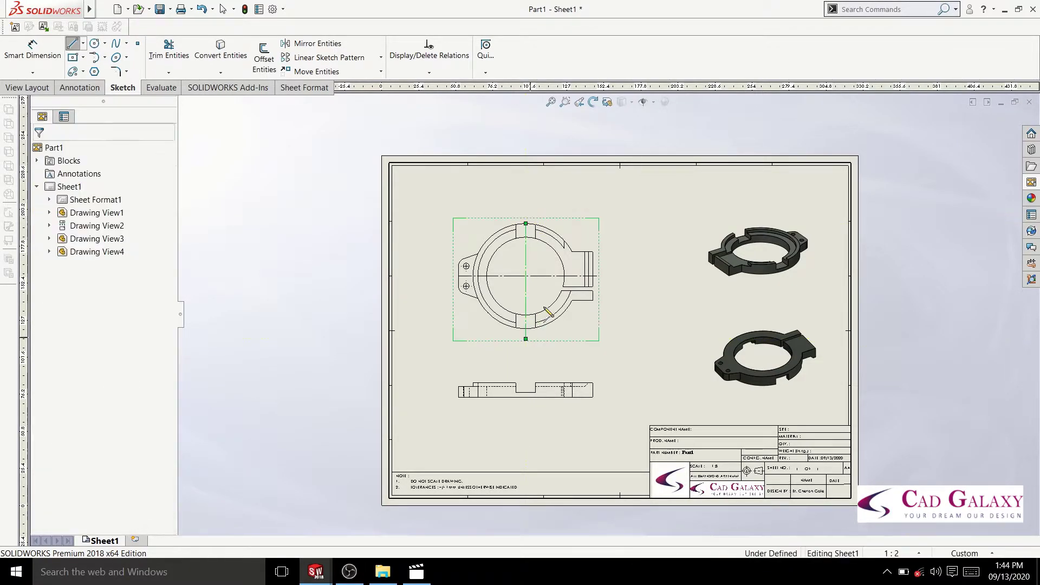
Step: Dimension the inner circle R40.00 with its arrow flipped inside the circle
click(99, 90)
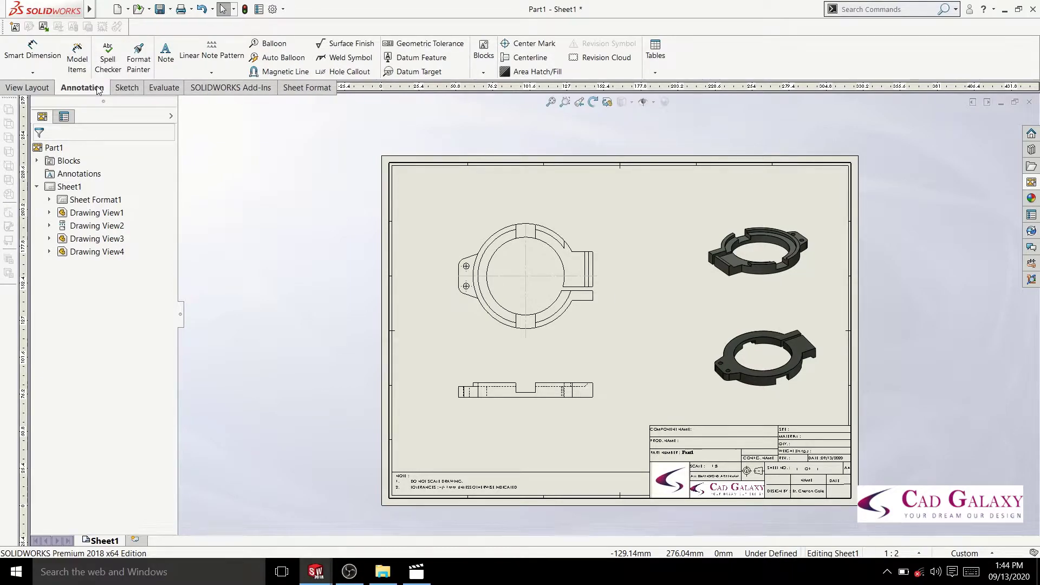
click(51, 58)
scroll(534, 260, down, 2)
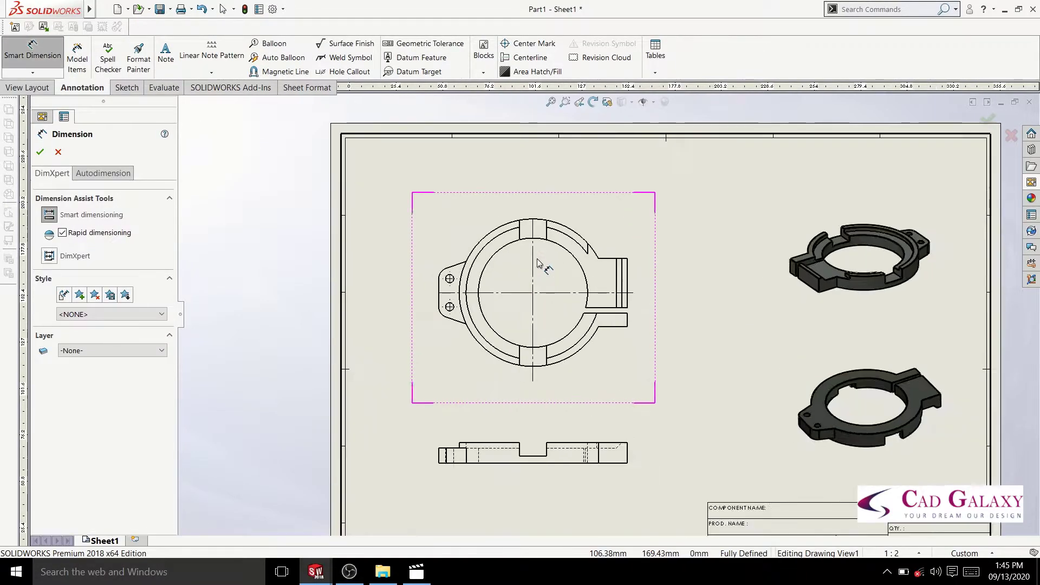
scroll(520, 260, down, 2)
click(490, 256)
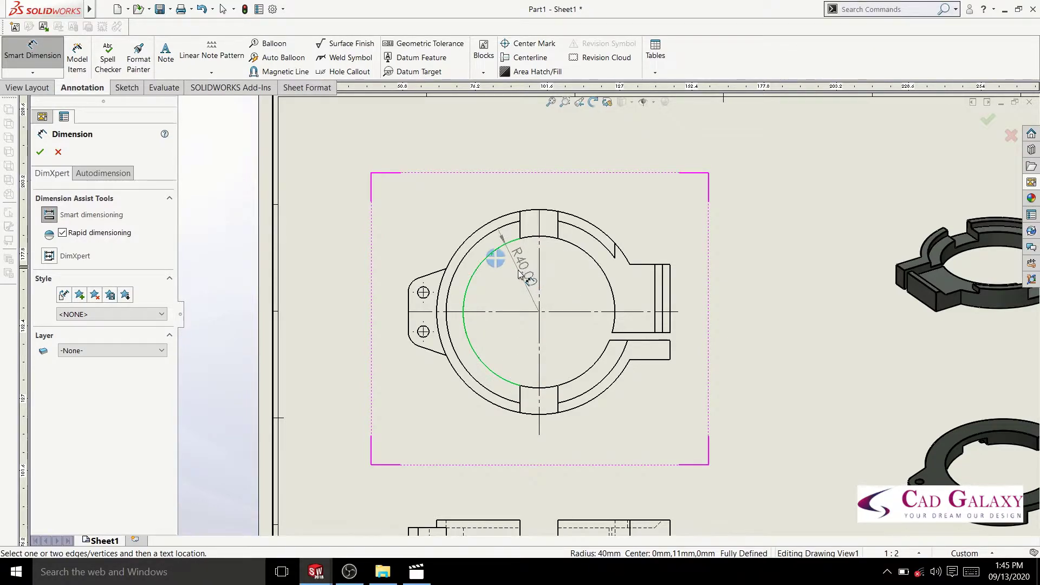
click(519, 277)
scroll(530, 255, down, 2)
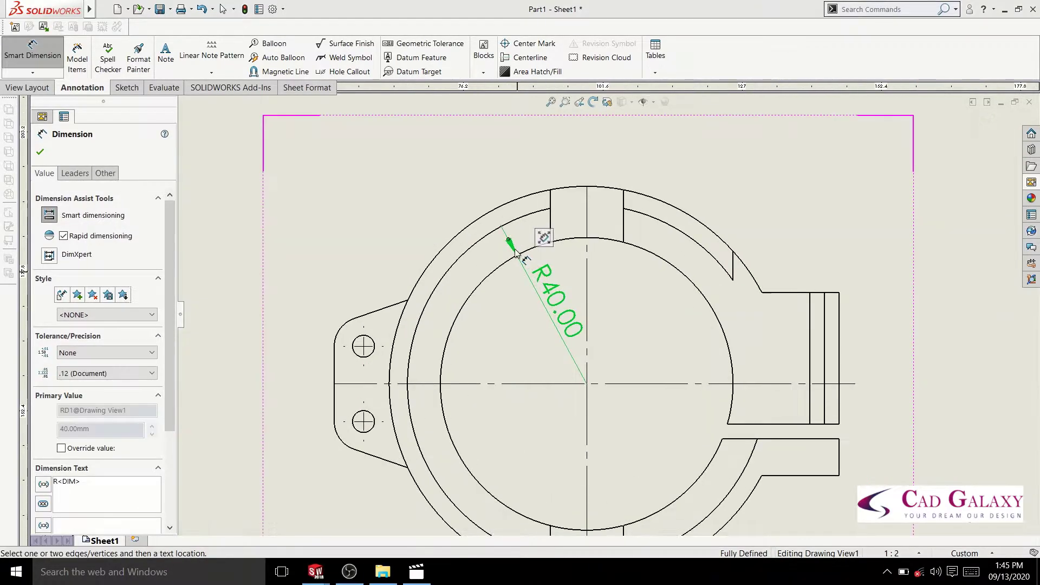
scroll(540, 233, down, 2)
scroll(537, 254, down, 2)
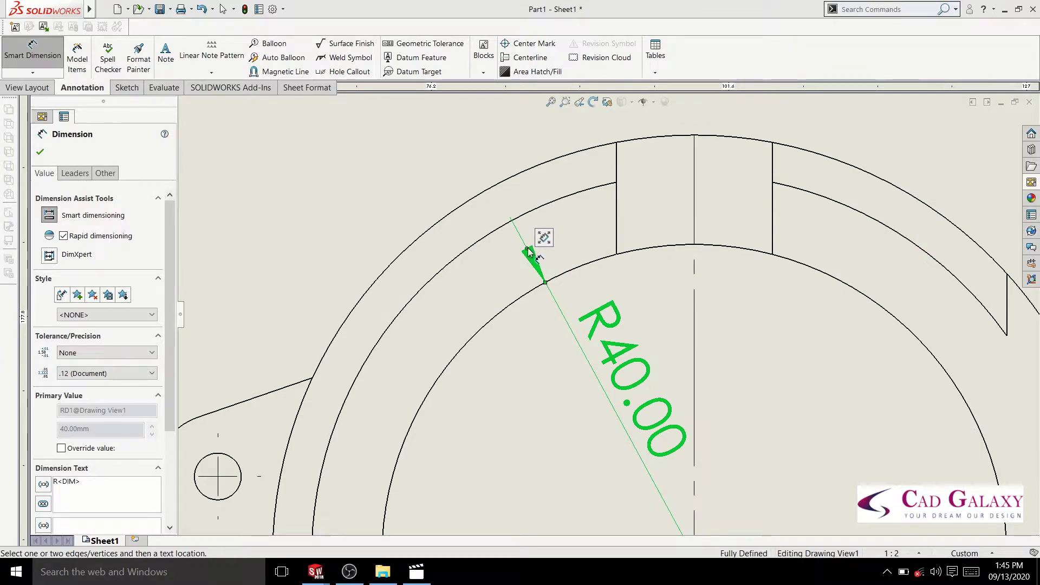
click(527, 249)
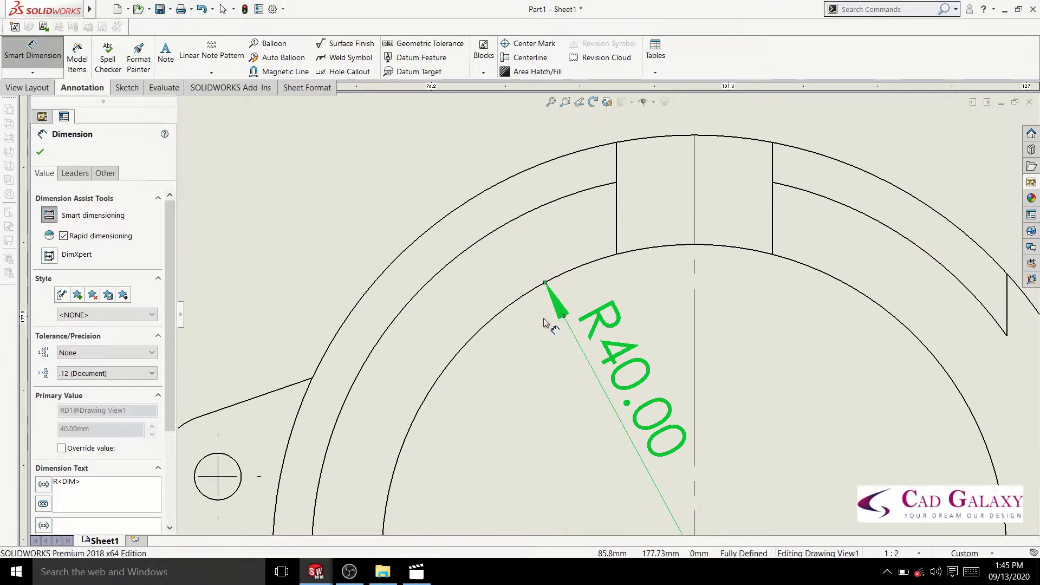
click(543, 340)
Step: Dimension the outer arc R49.00 and move the dimension inside the circle
scroll(547, 339, up, 4)
scroll(596, 349, up, 1)
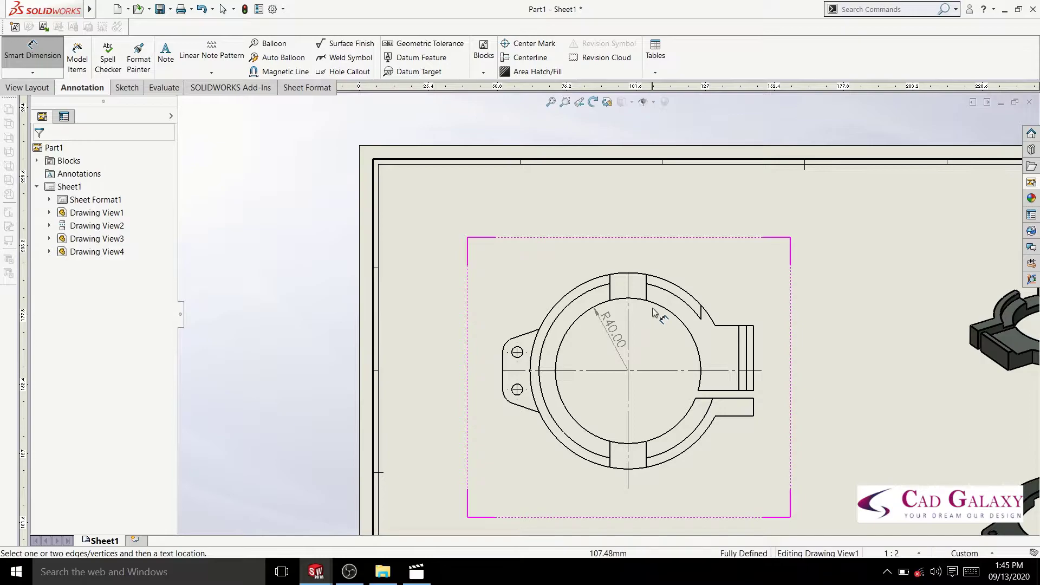
click(682, 303)
click(750, 241)
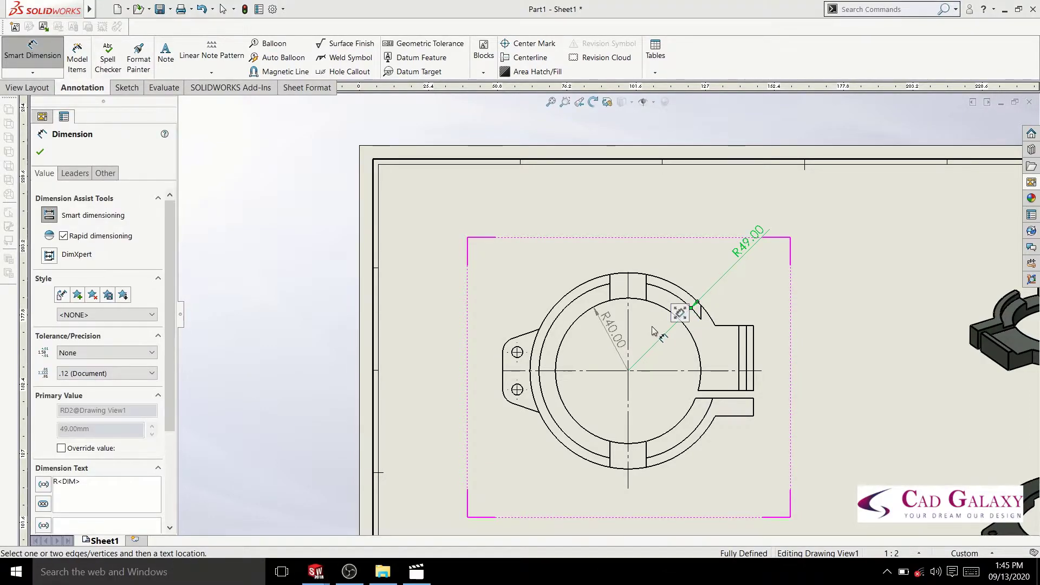
click(653, 325)
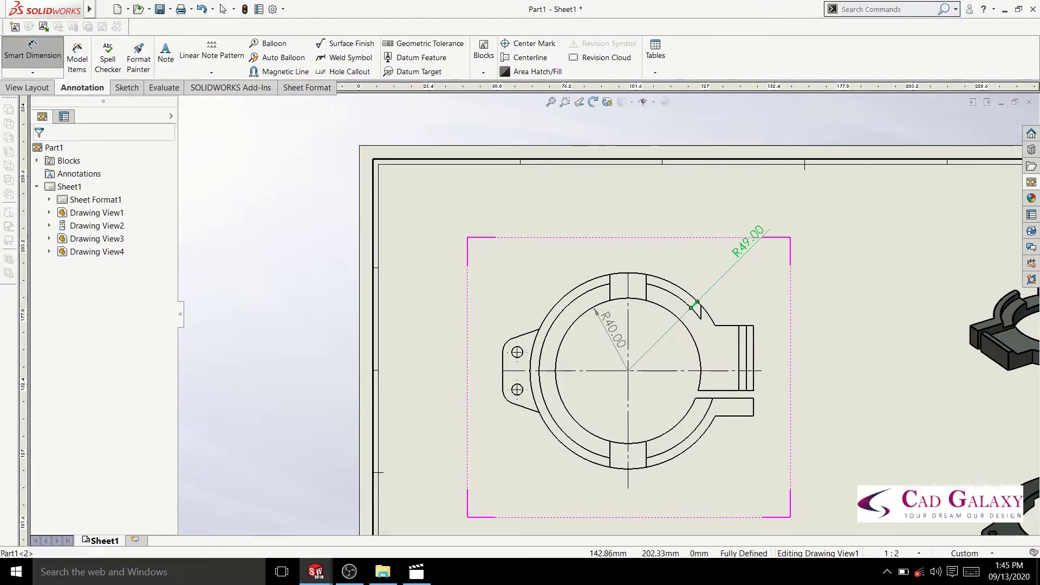
click(698, 291)
drag(698, 291, 657, 335)
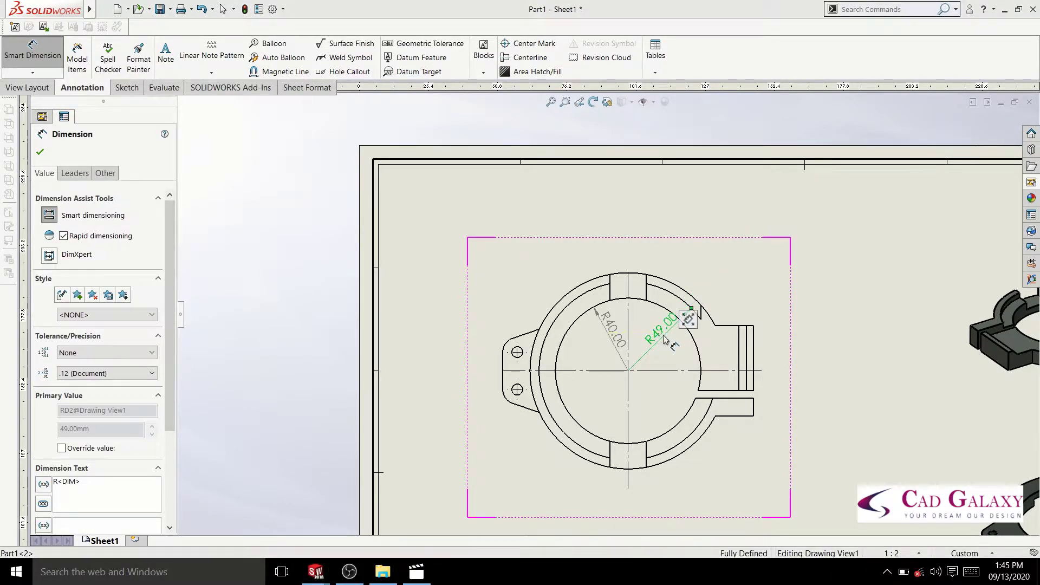
click(682, 353)
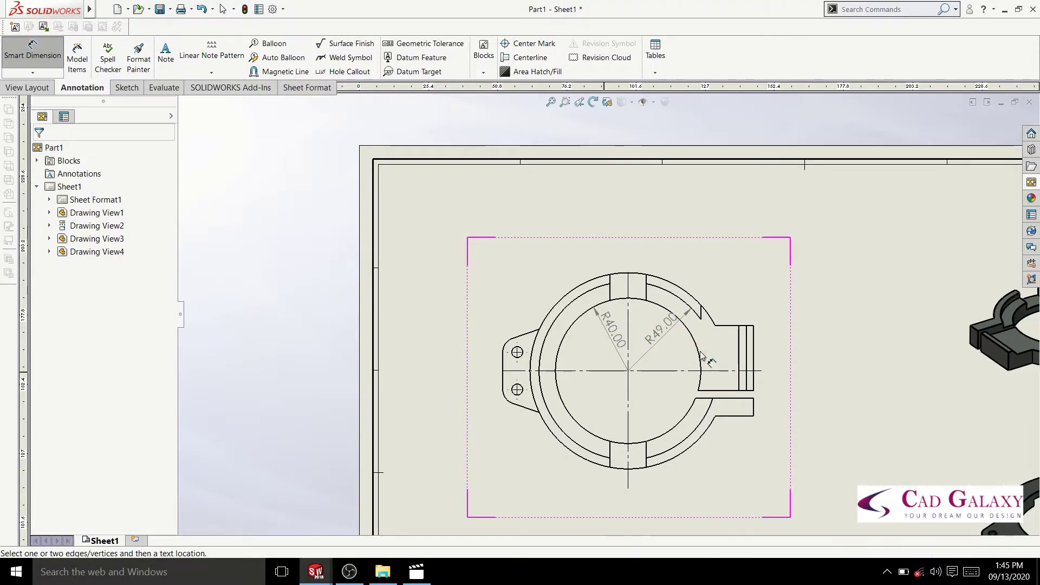
Step: Add a 5.00 dimension for the gap between the lower-right arcs
click(692, 421)
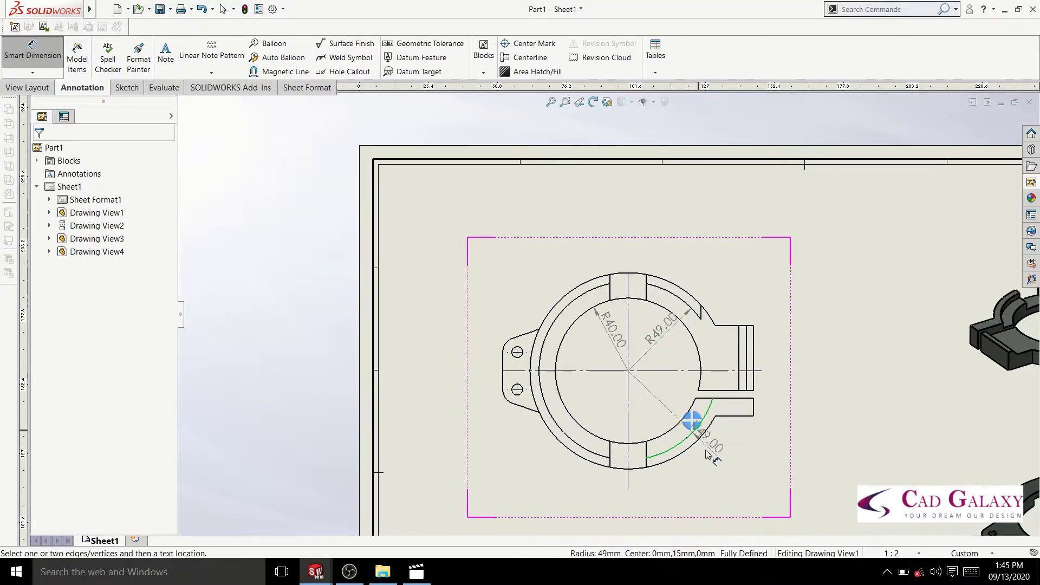
click(684, 449)
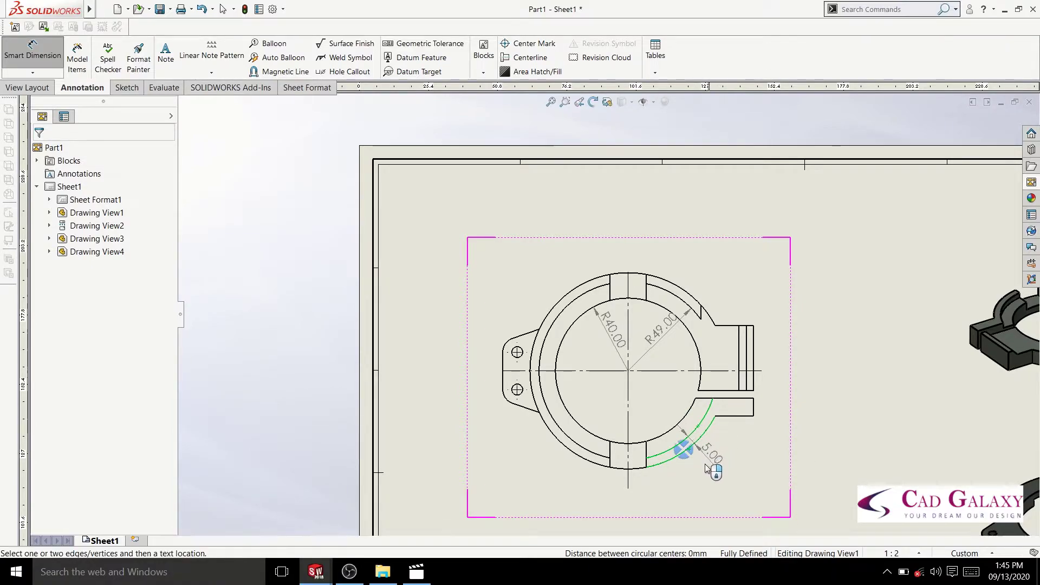
click(712, 461)
key(Escape)
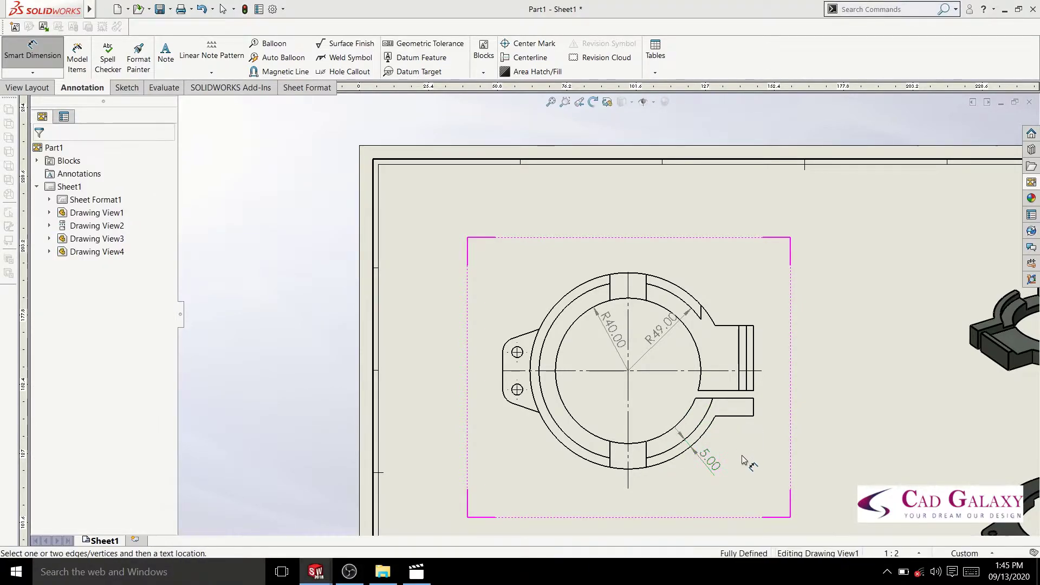
scroll(639, 378, down, 1)
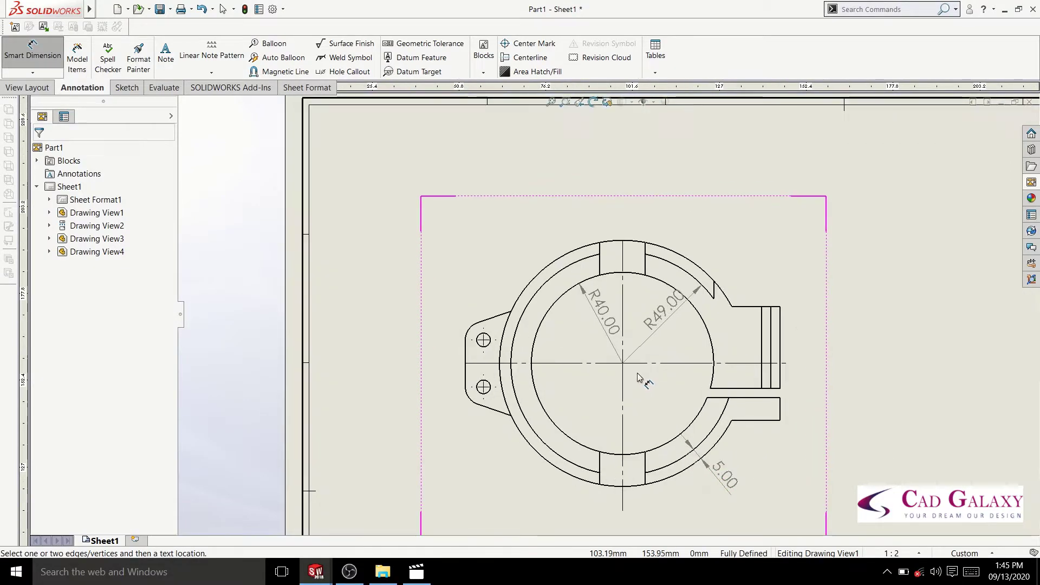
Step: Add driven 69.00 dimensions from the vertical centreline to the left and right edges
click(465, 372)
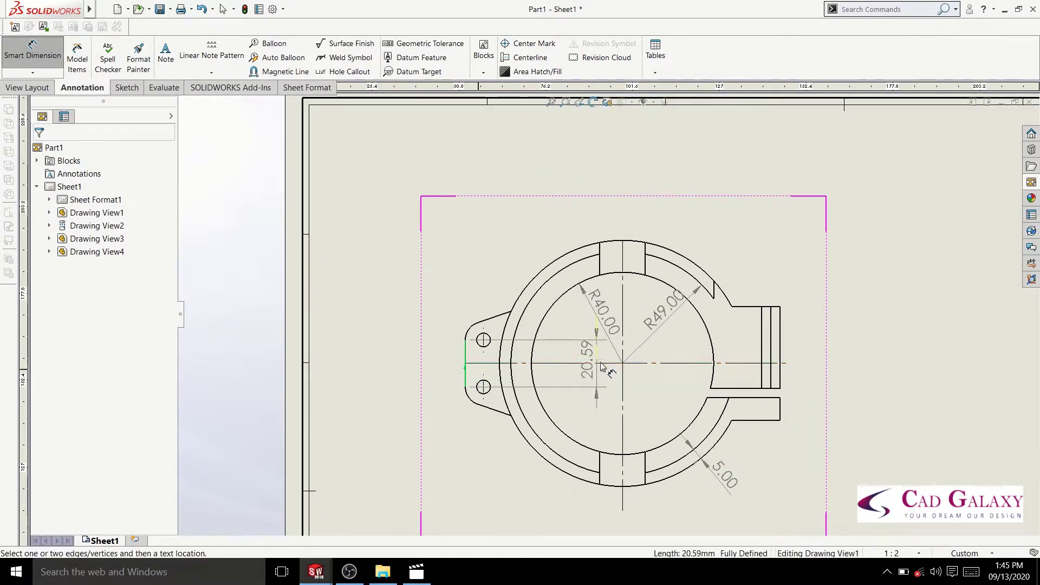
click(575, 299)
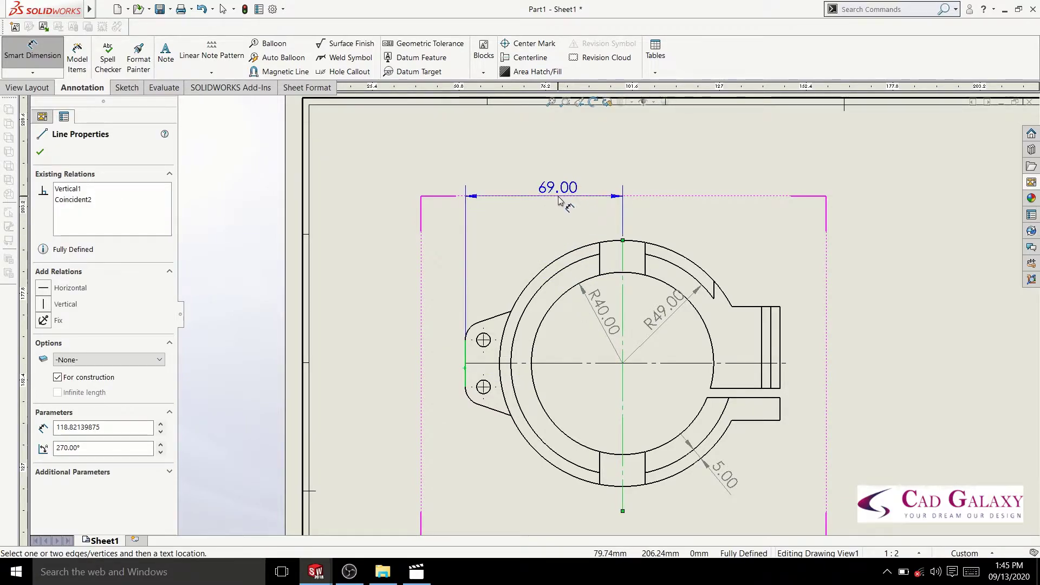
click(560, 201)
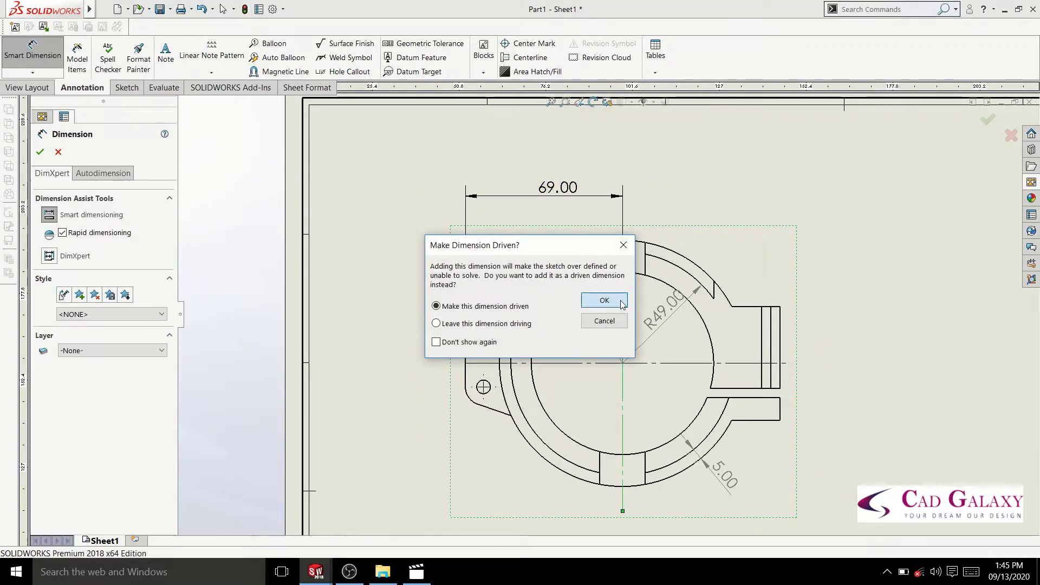
click(623, 305)
click(623, 390)
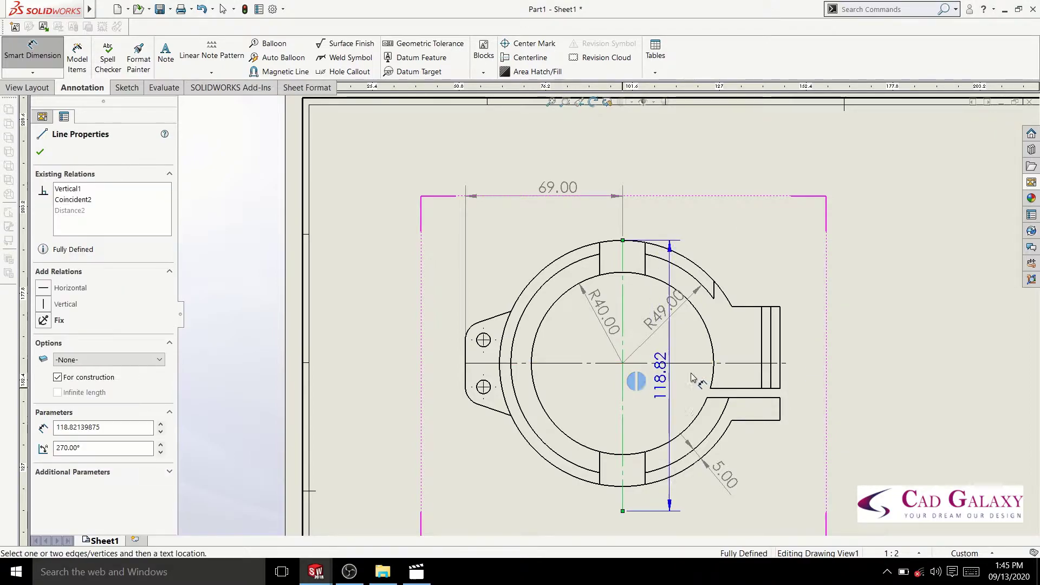
click(779, 362)
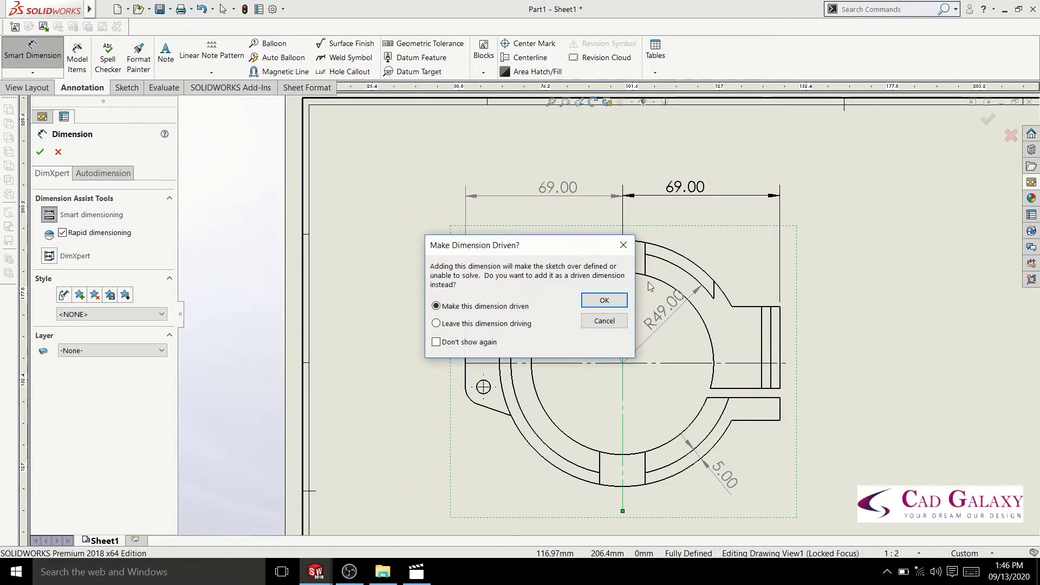
click(626, 302)
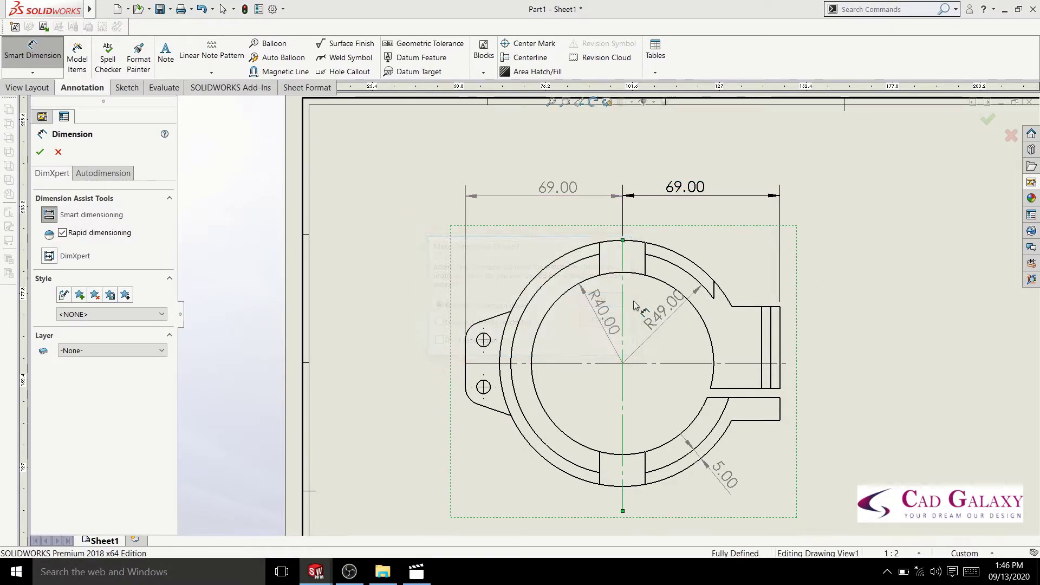
Step: Add the 138.00 overall width dimension above the half-width dimensions
click(780, 355)
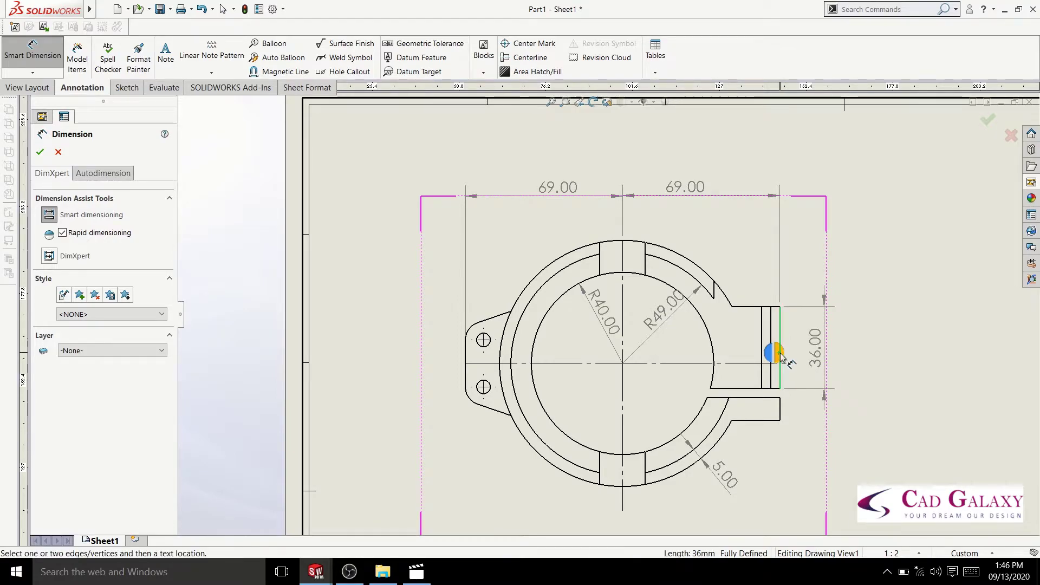
click(466, 369)
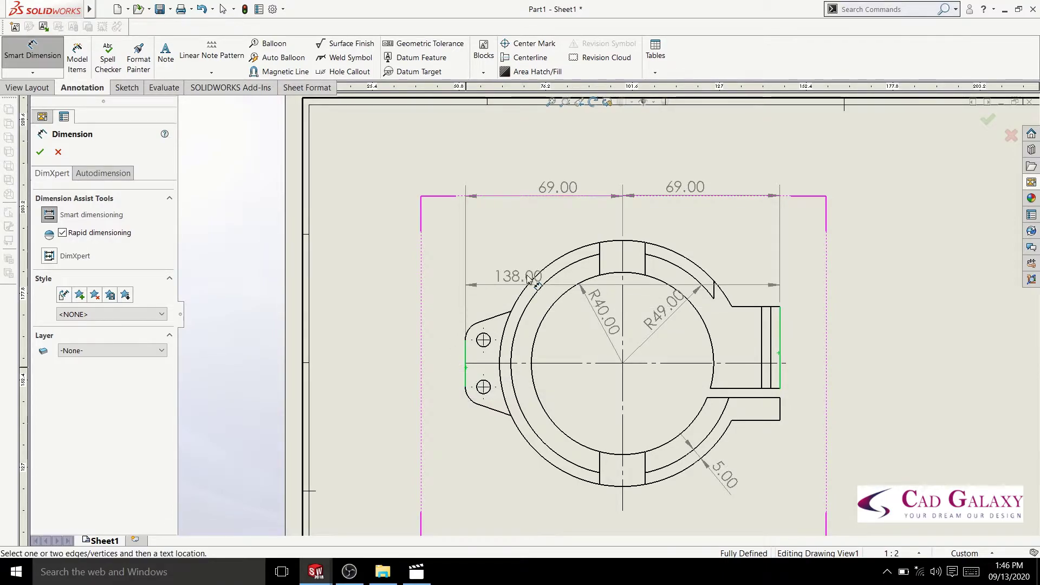
click(622, 154)
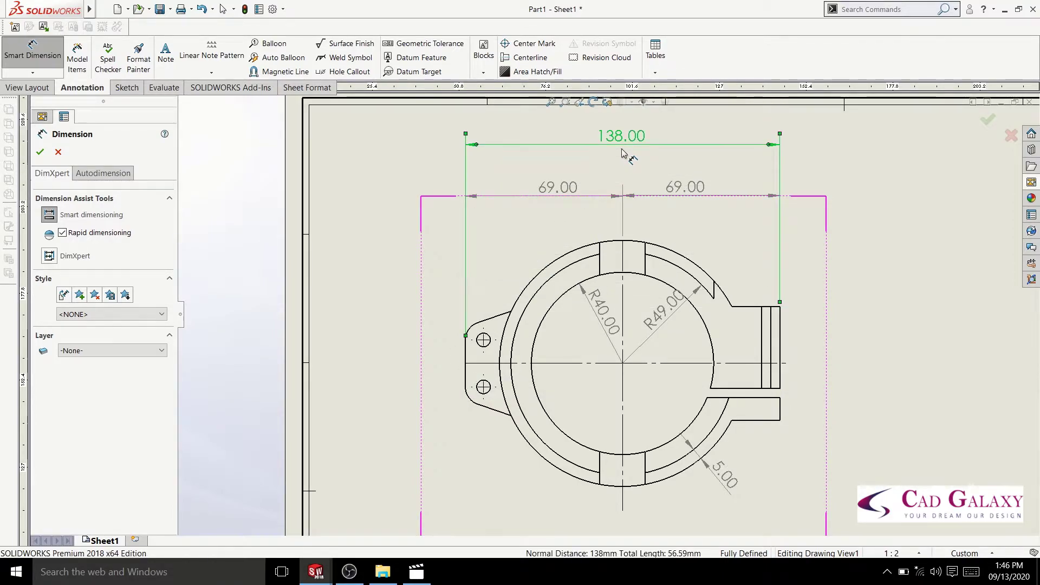
key(Escape)
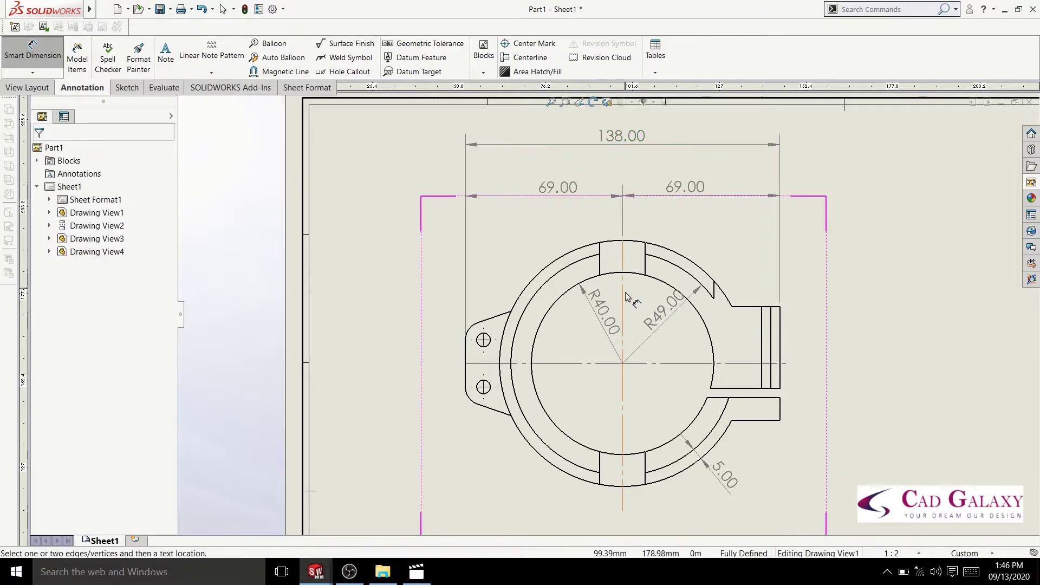
Step: Add a driven 40.00 dimension from the centreline to the notch, arrows flipped inside
click(622, 303)
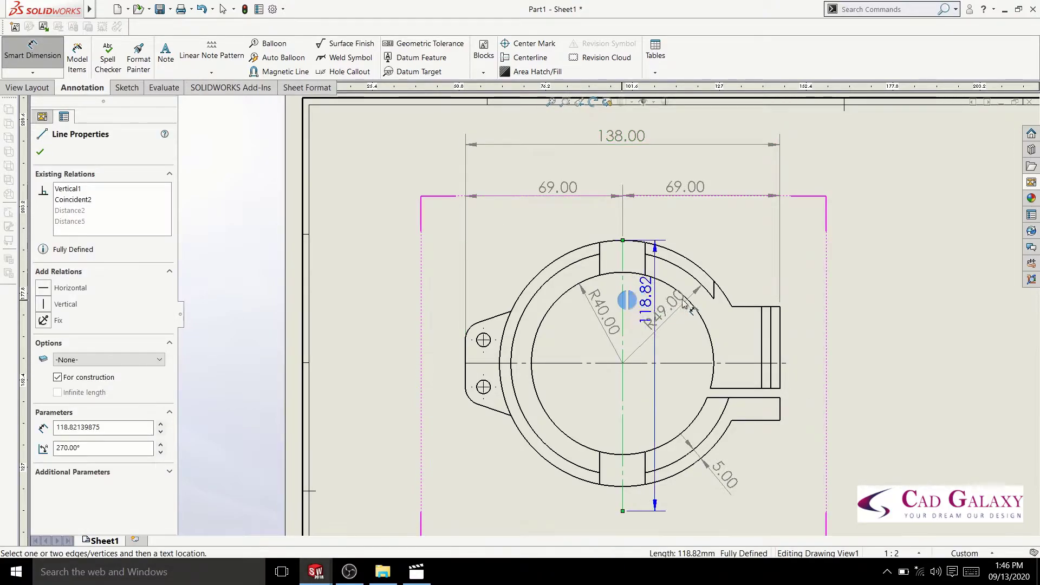
click(713, 296)
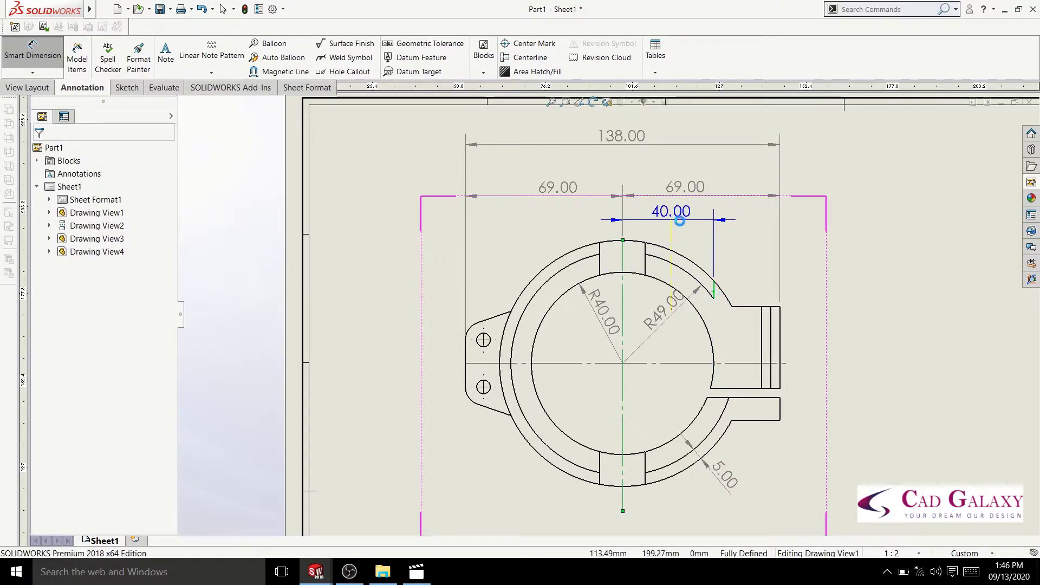
click(679, 221)
click(621, 302)
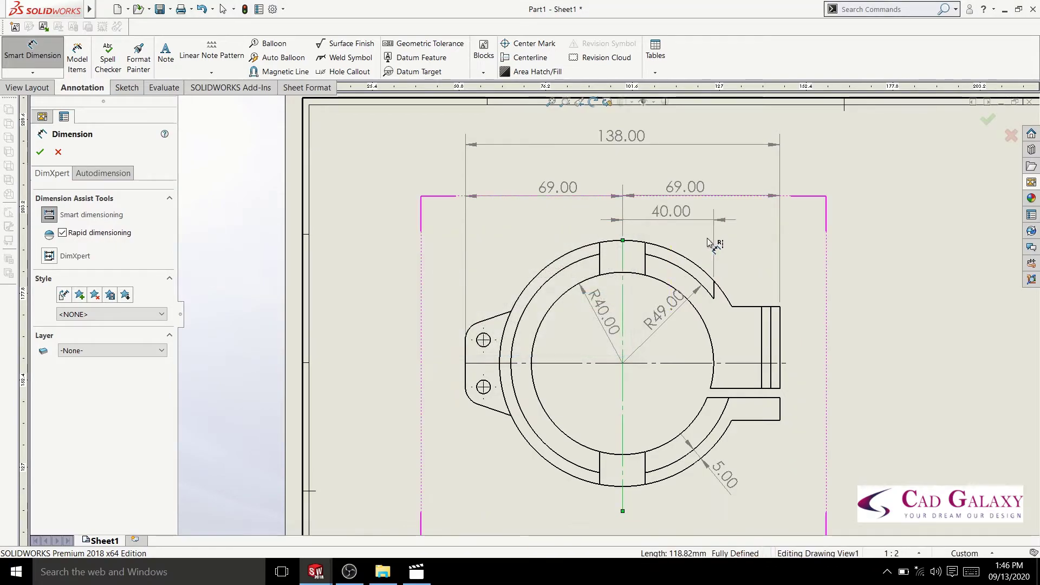
scroll(714, 239, down, 3)
click(705, 238)
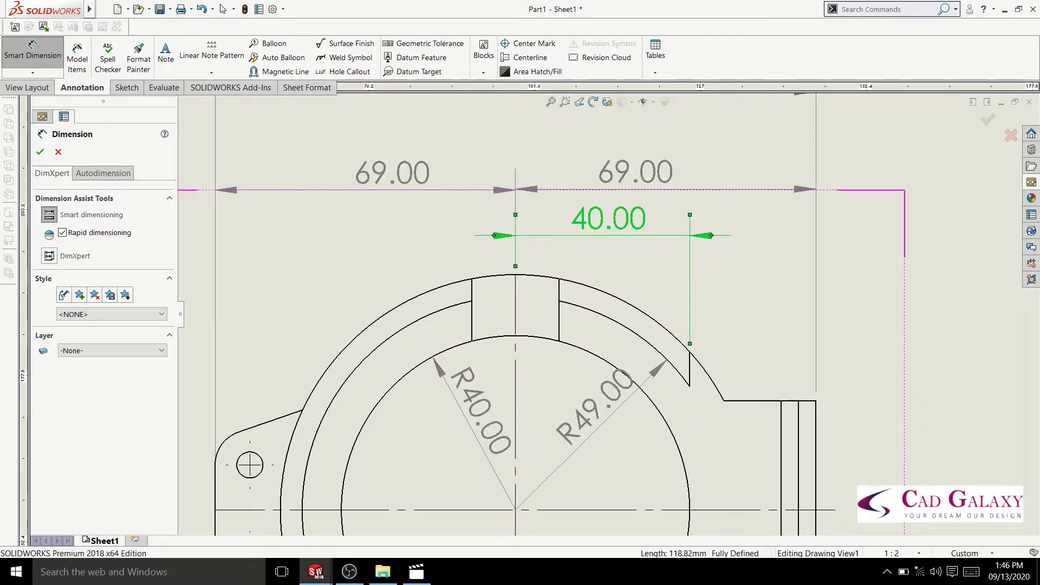
click(711, 236)
click(720, 281)
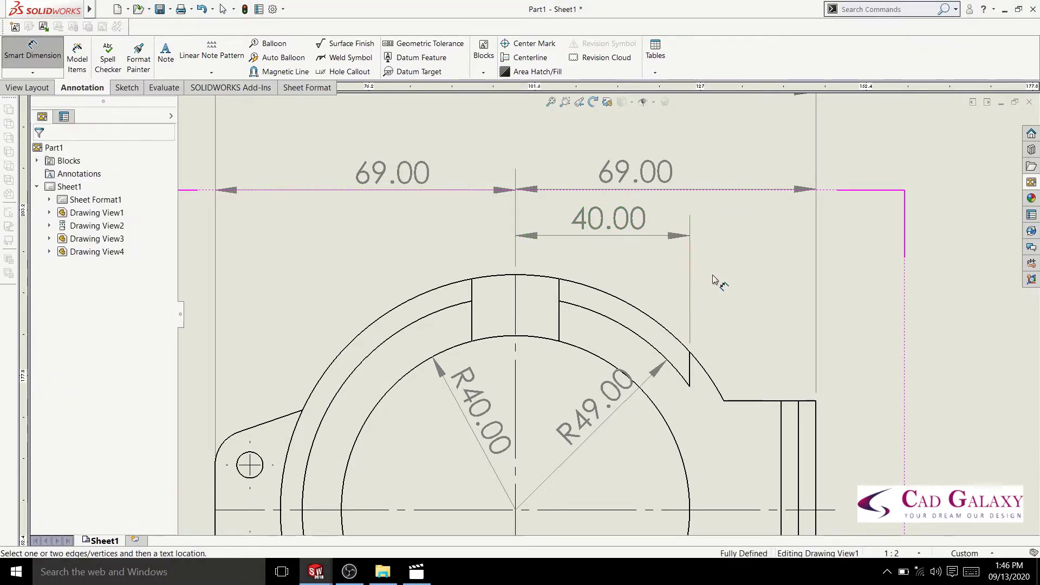
scroll(723, 281, up, 5)
scroll(702, 428, down, 3)
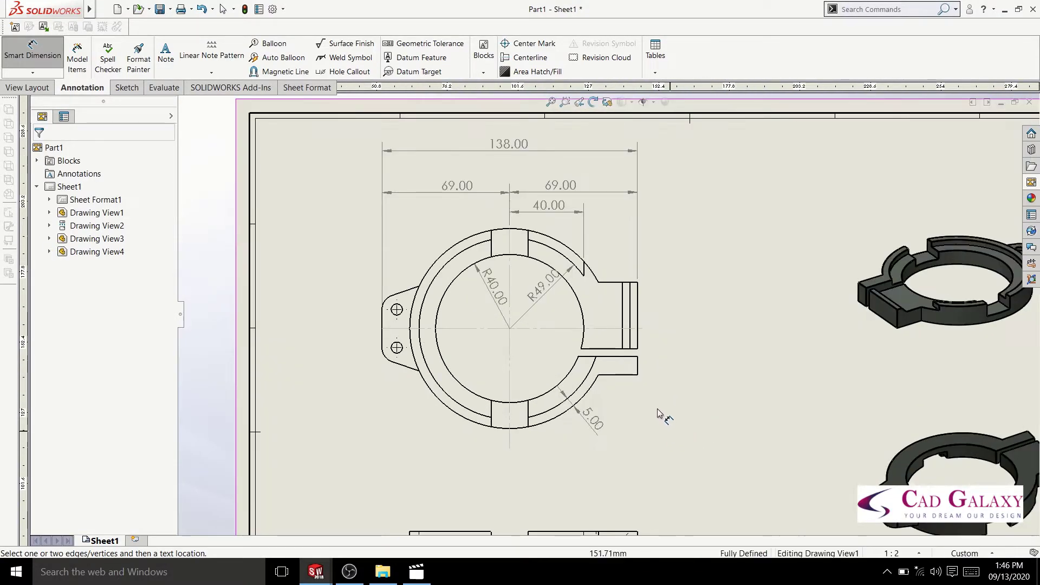
Step: Dimension the slot's 10.00 short edge and the 4.00 gap between the arms
click(639, 369)
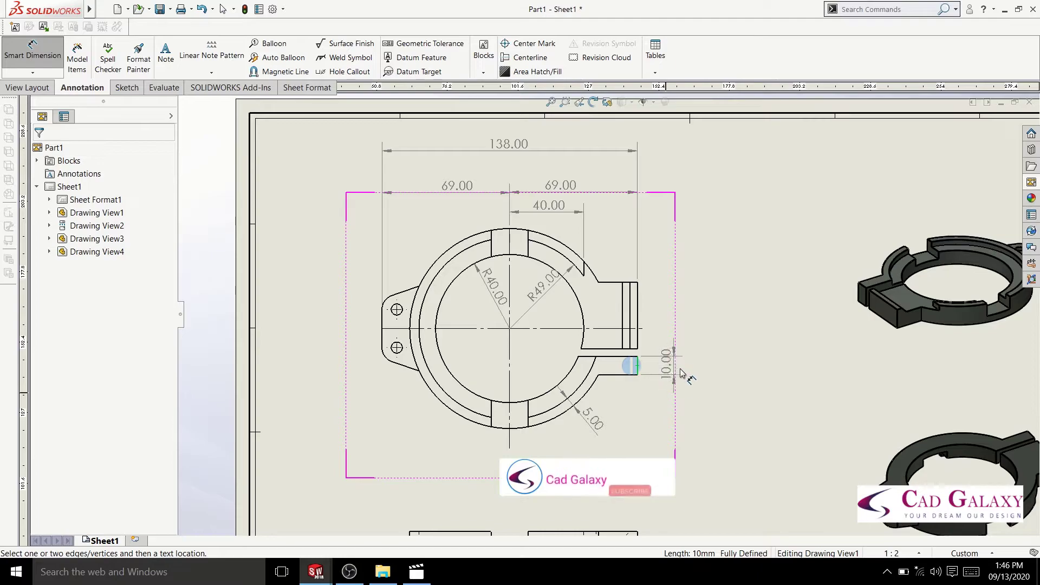
click(683, 405)
scroll(655, 346, down, 5)
scroll(653, 345, down, 5)
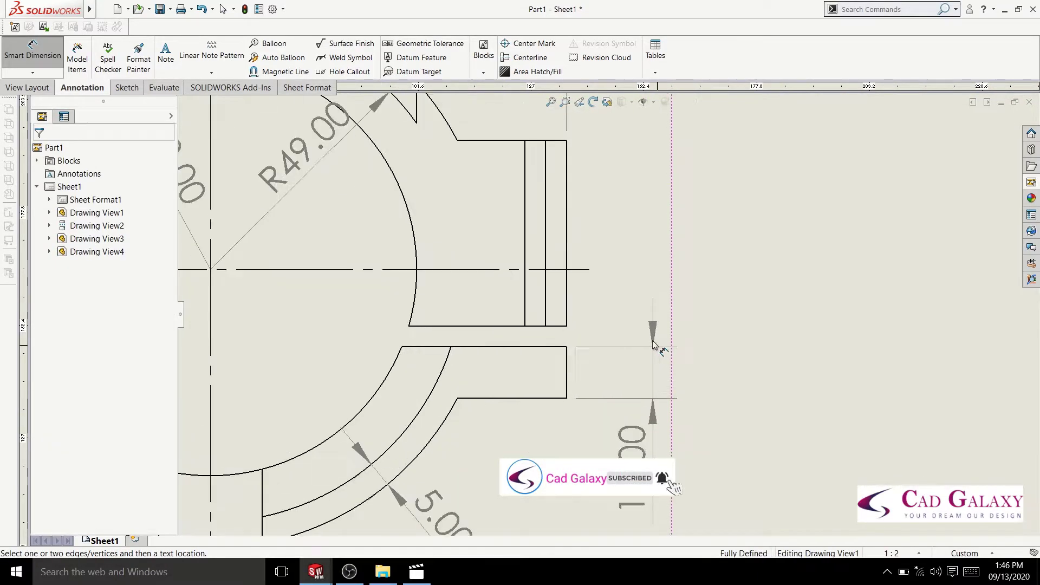
scroll(653, 345, down, 1)
click(544, 346)
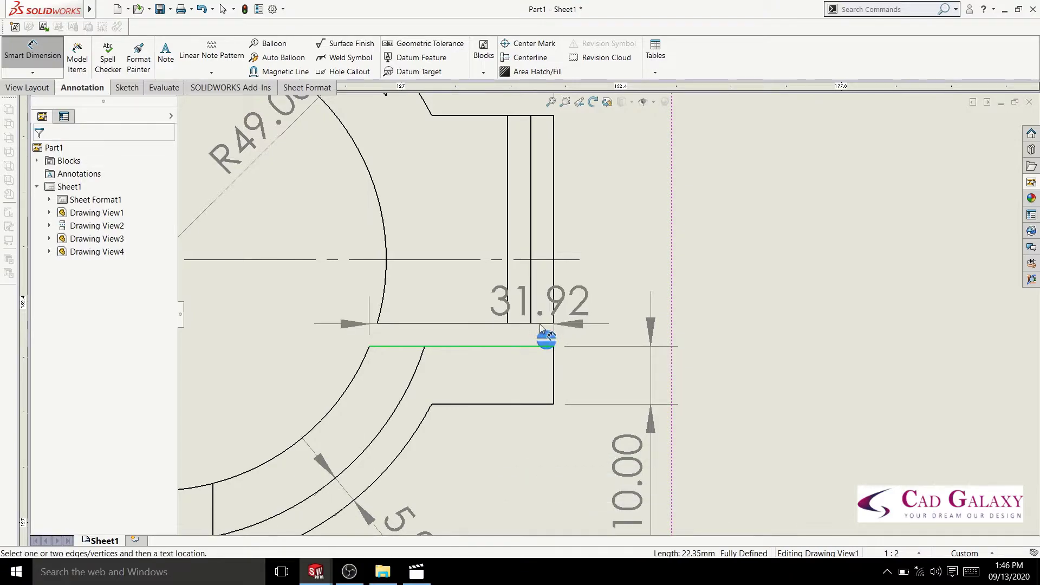
click(540, 323)
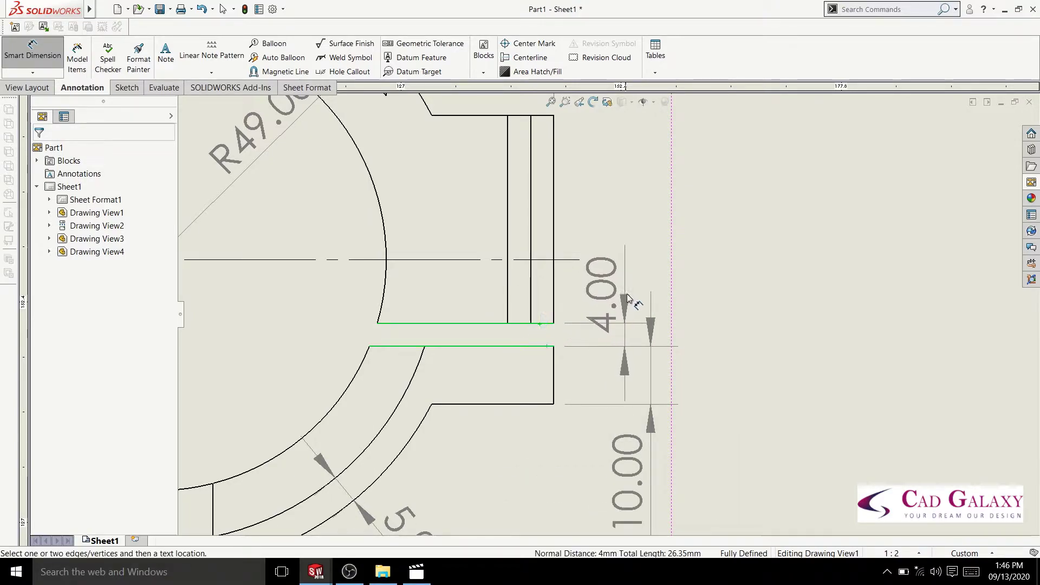
click(635, 287)
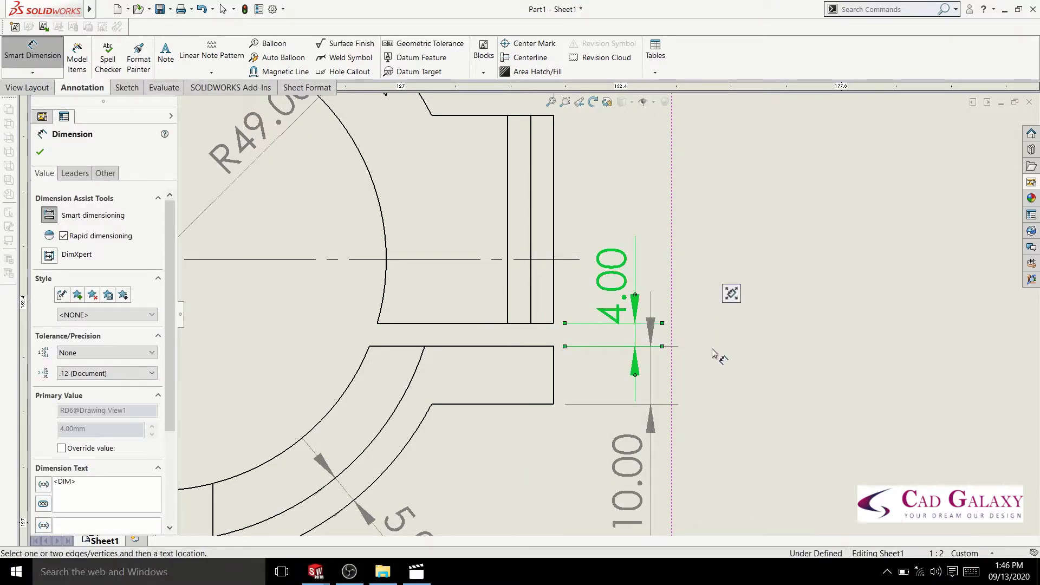
click(676, 365)
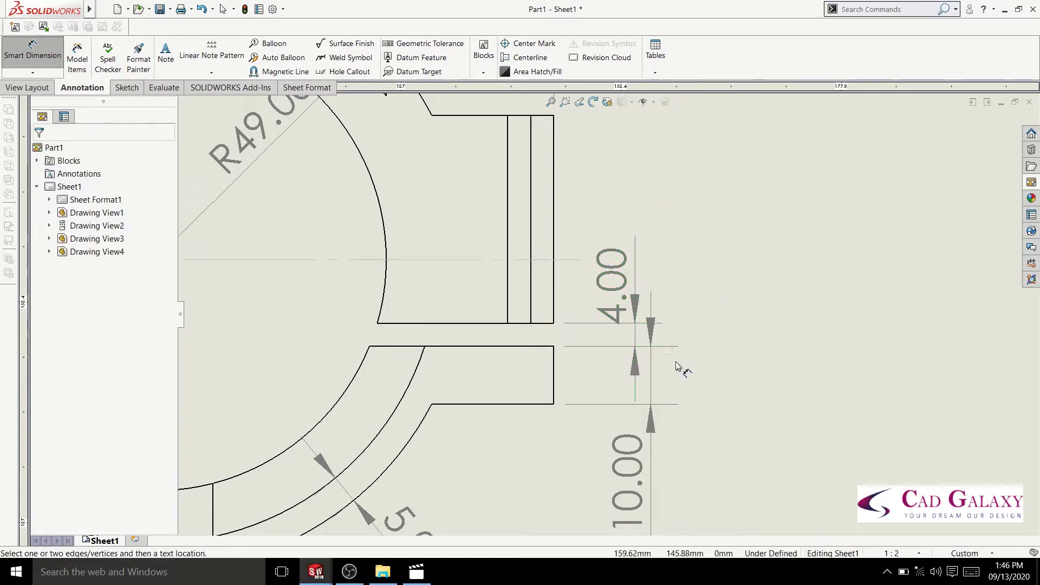
Step: Add the 50.00 overall height dimension across both arms
click(533, 404)
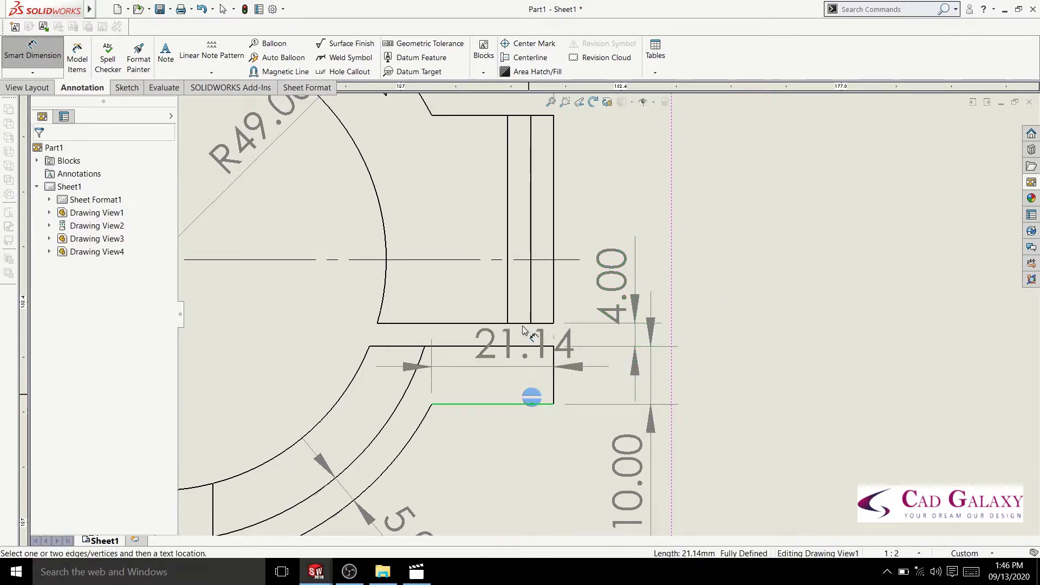
click(519, 115)
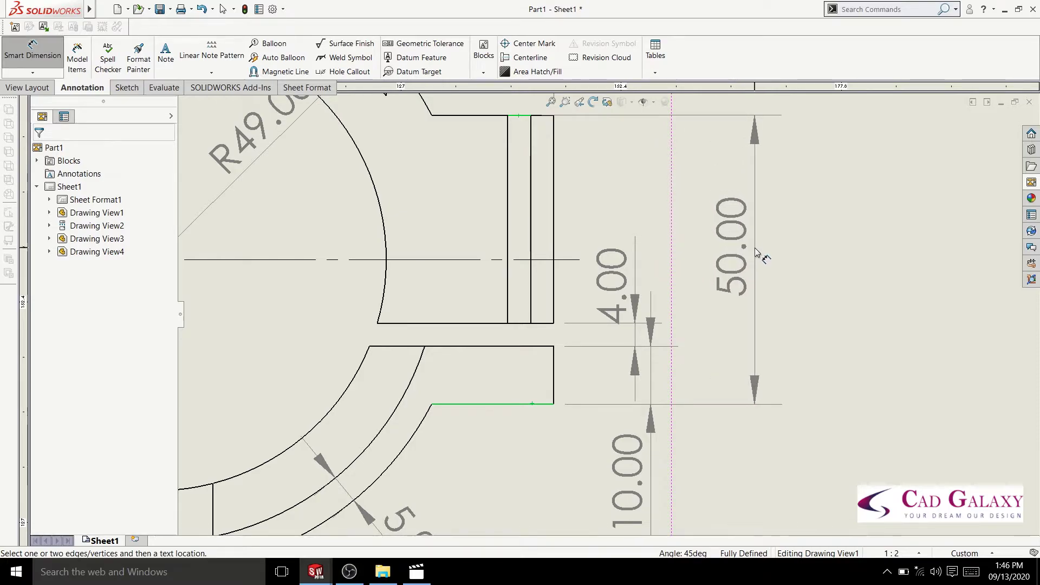
click(761, 268)
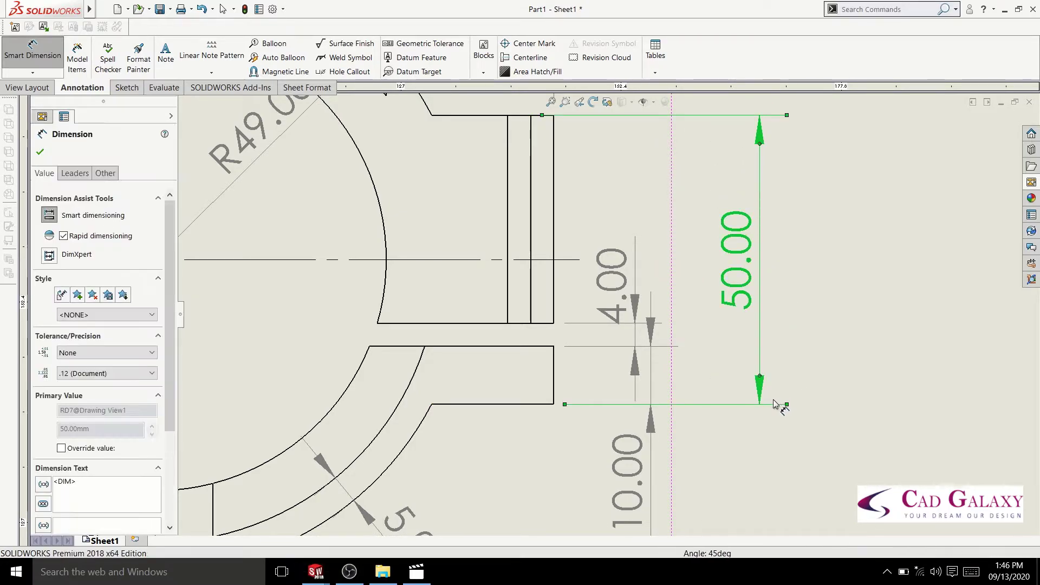
scroll(739, 433, up, 2)
scroll(704, 400, up, 3)
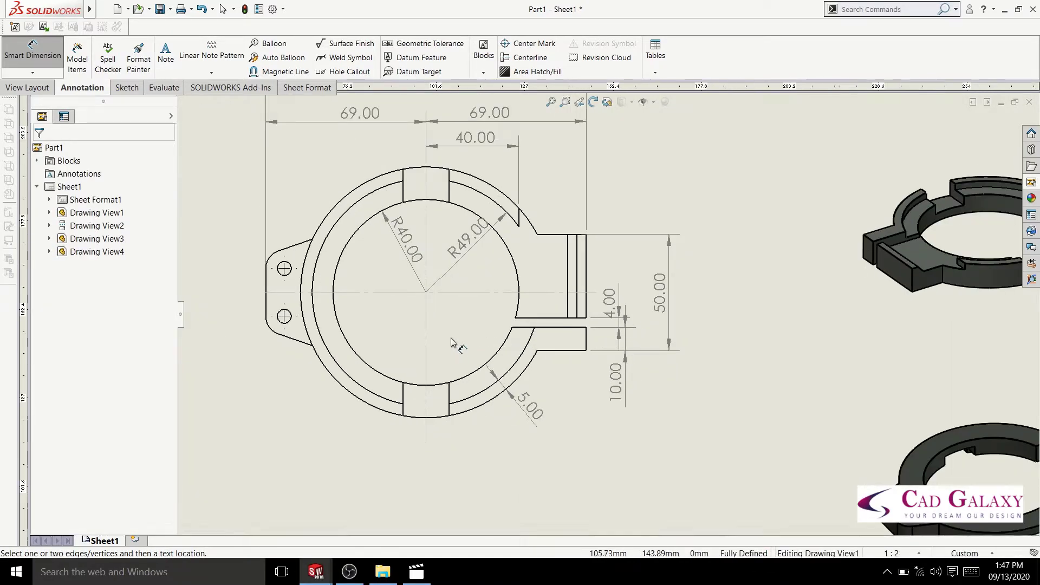
scroll(563, 244, down, 2)
scroll(595, 259, down, 2)
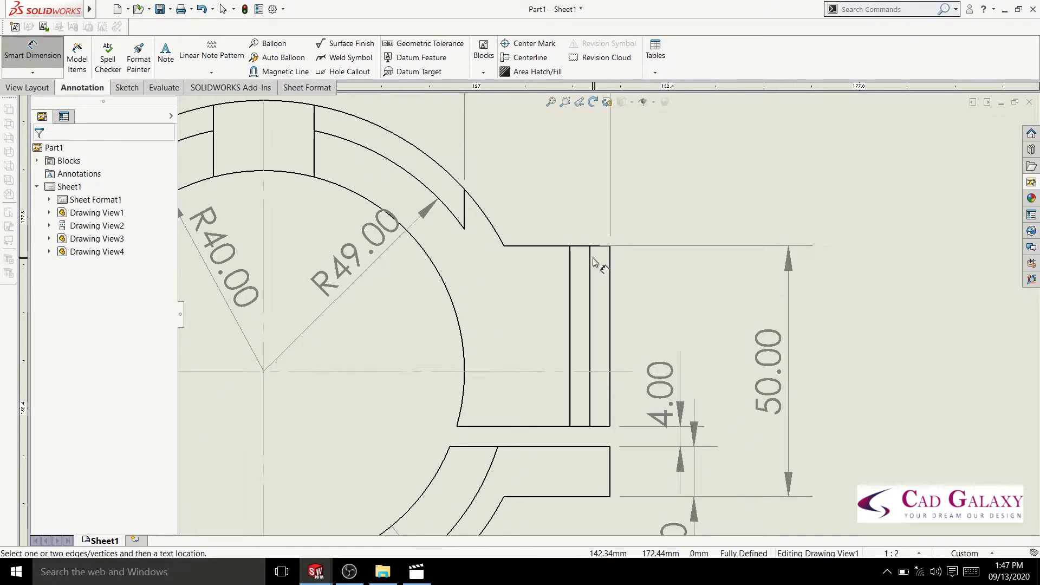
Step: Dimension the arm end's 4.00 thickness above the arm
click(590, 277)
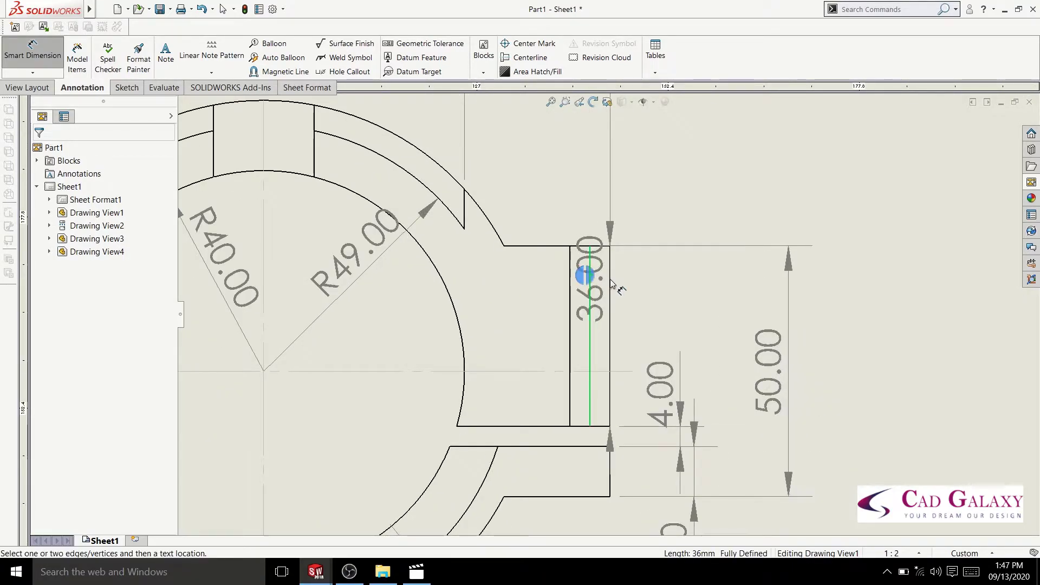
click(610, 281)
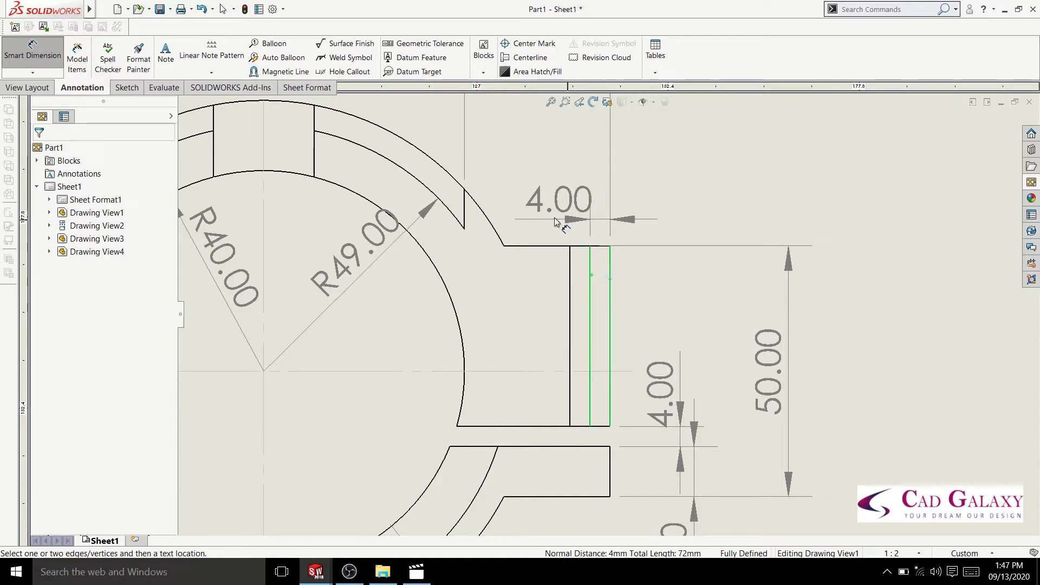
click(680, 223)
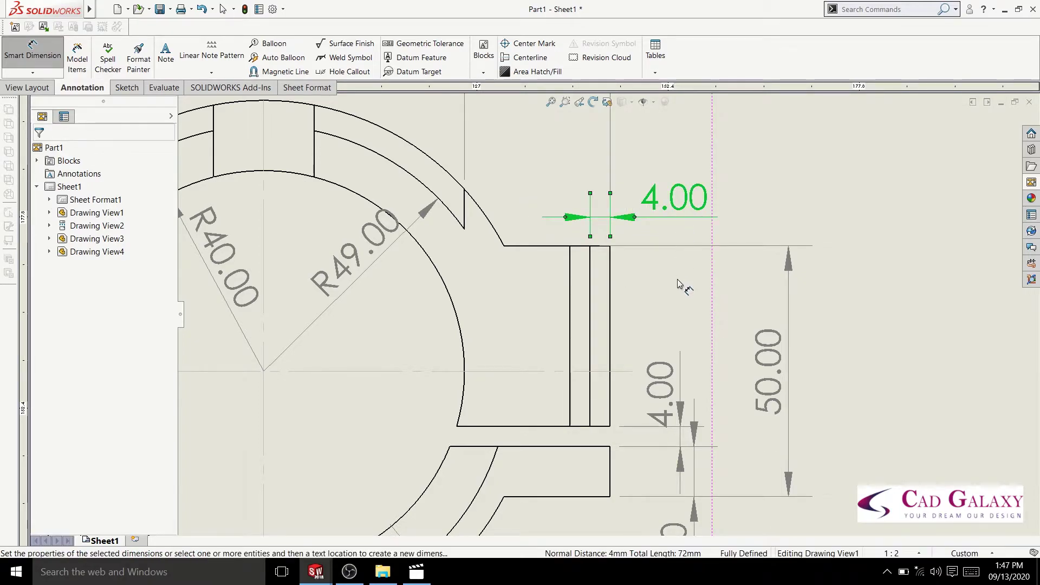
click(662, 301)
scroll(650, 320, up, 3)
scroll(635, 339, up, 2)
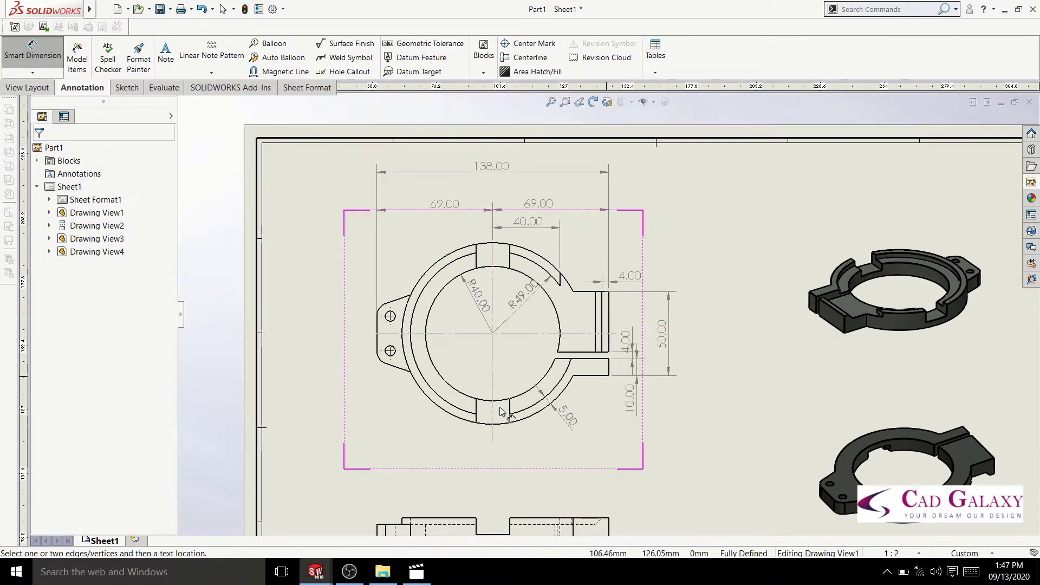
Step: Dimension the left lug: 20.59 left edge, Ø6.00 upper hole and R8.00 lower corner
scroll(414, 355, down, 3)
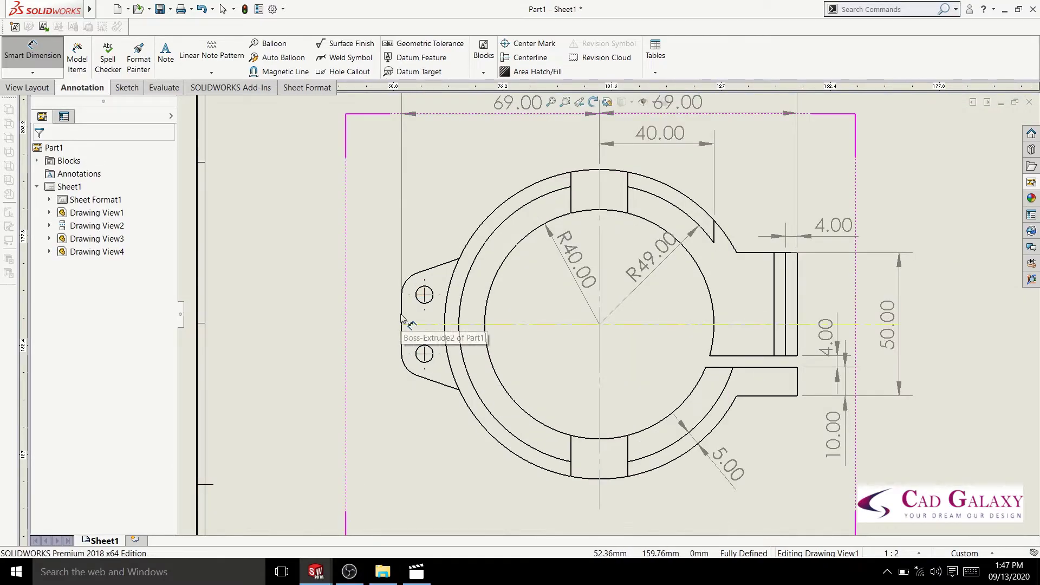
click(402, 317)
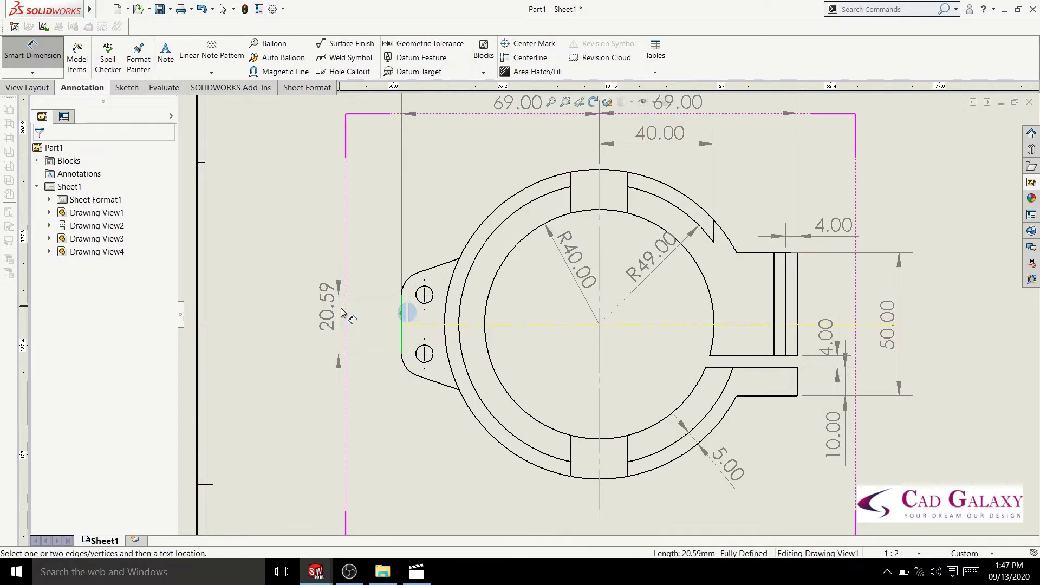
click(345, 324)
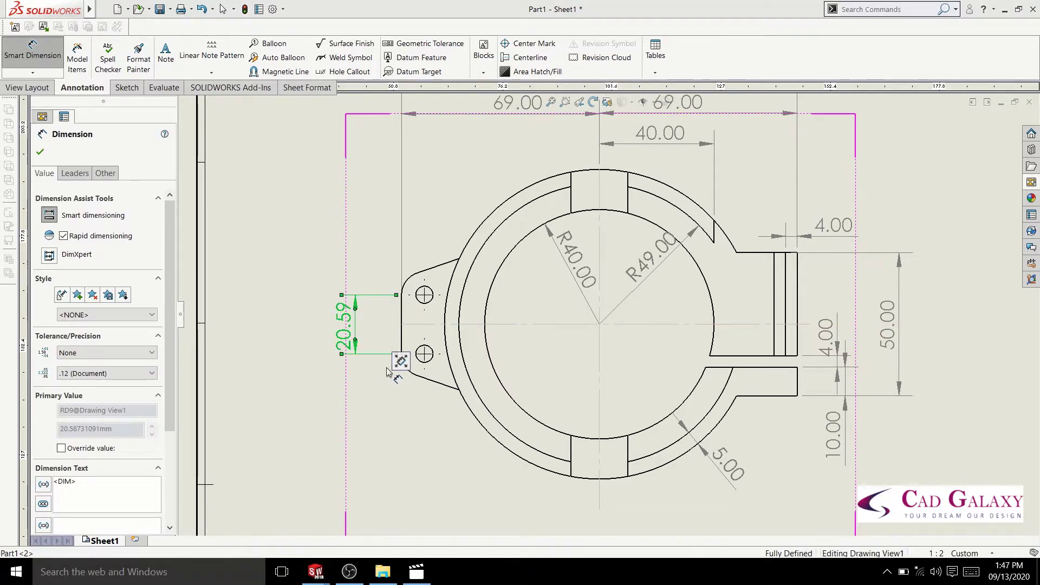
key(Escape)
scroll(406, 335, down, 2)
scroll(459, 291, down, 2)
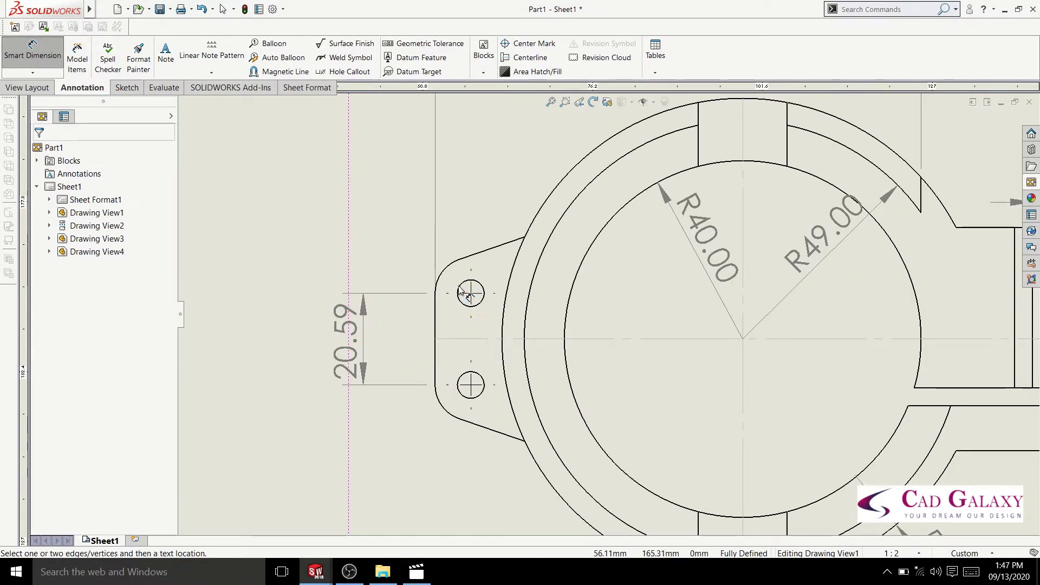
click(461, 288)
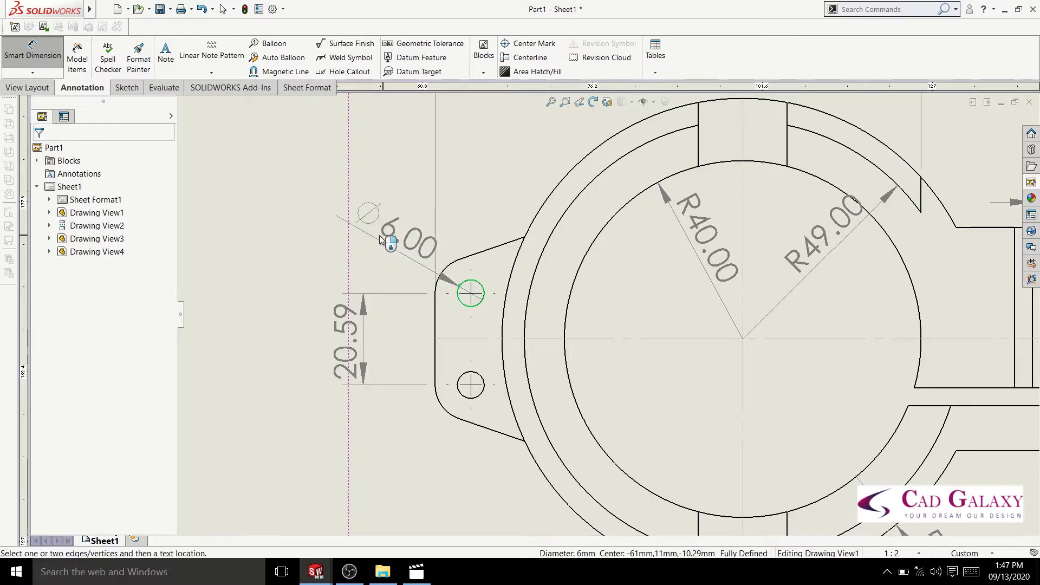
click(364, 250)
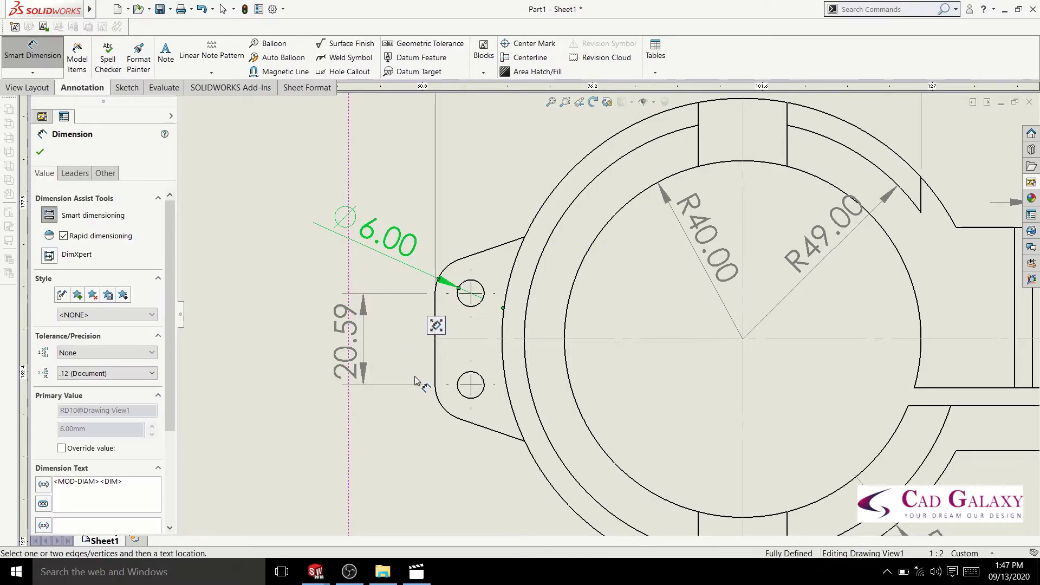
key(Escape)
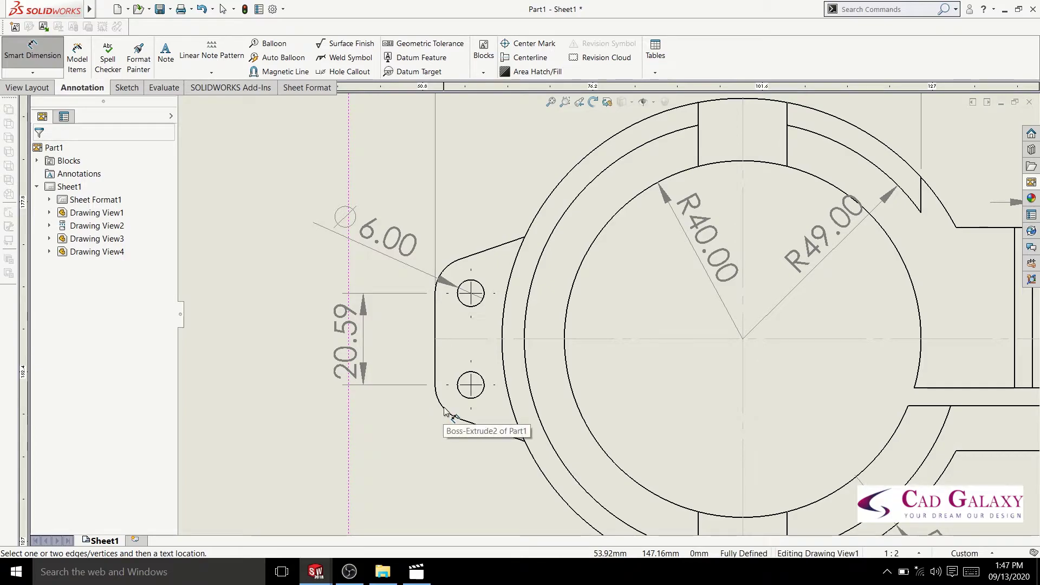
click(439, 411)
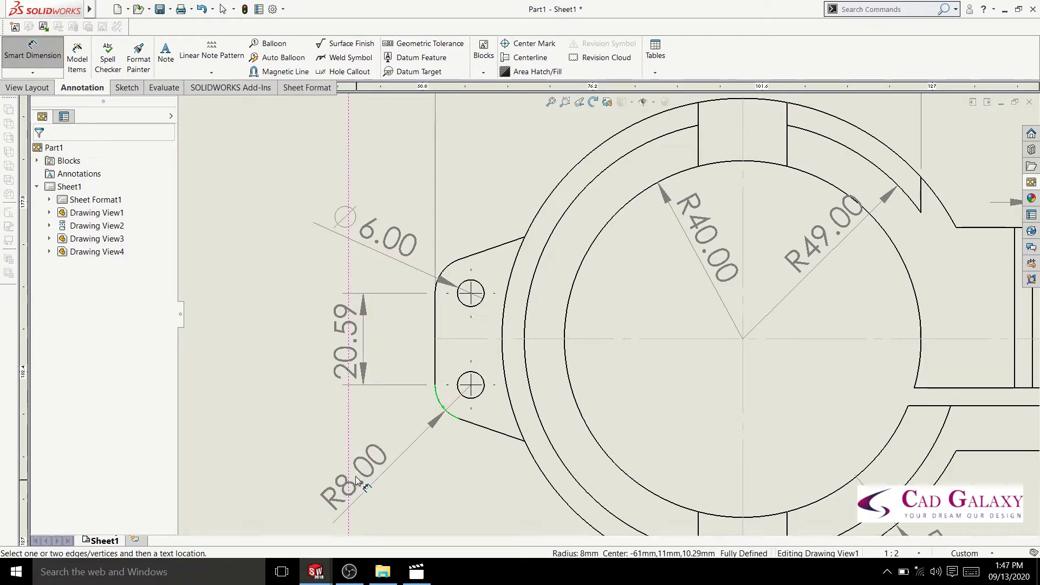
click(358, 479)
key(Escape)
scroll(548, 425, up, 5)
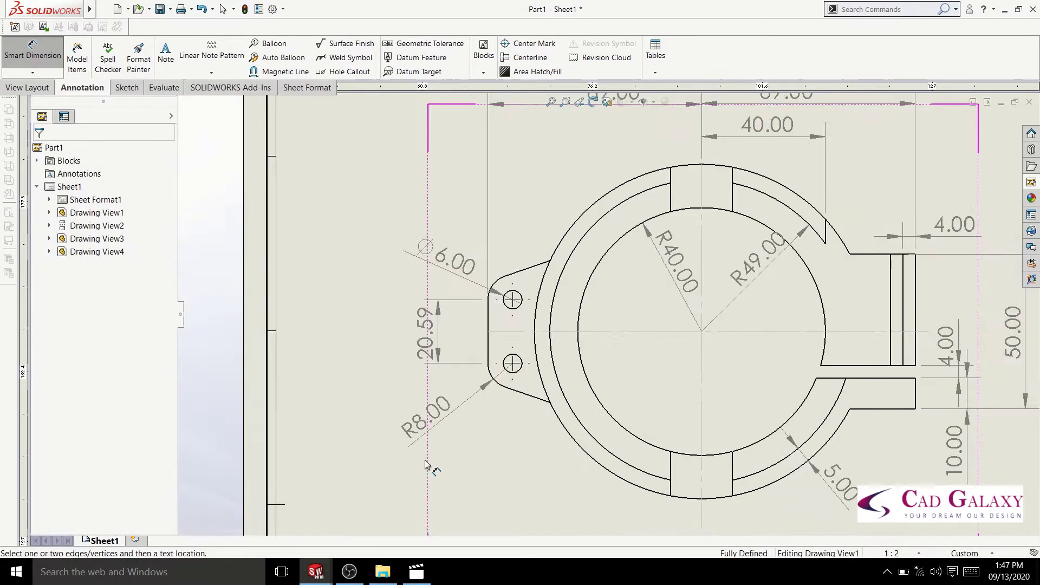
scroll(548, 425, up, 2)
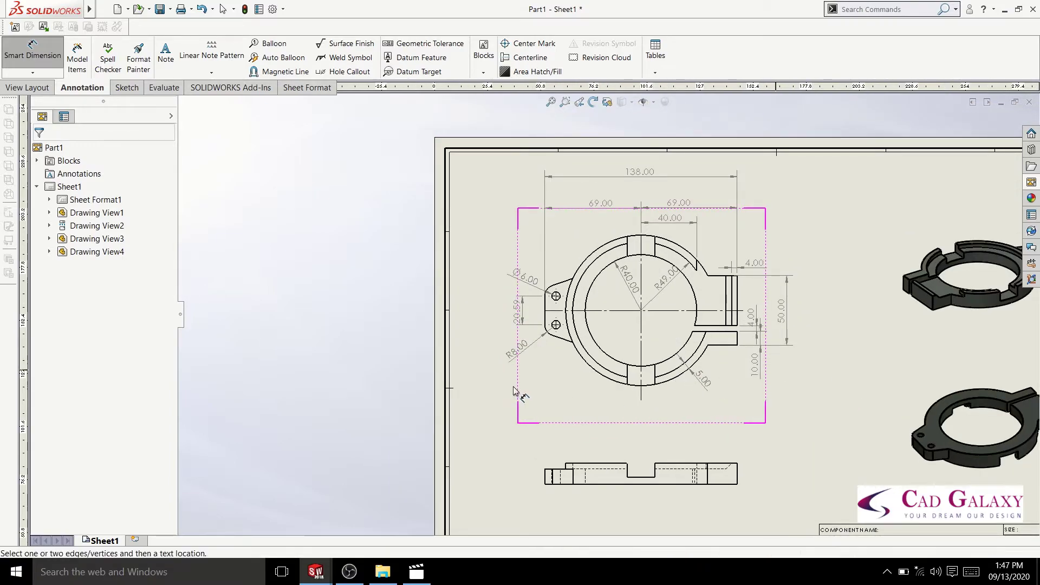
scroll(720, 490, down, 2)
Step: Dimension the 135° chamfer angle in the front view and move it up and left
scroll(756, 436, down, 2)
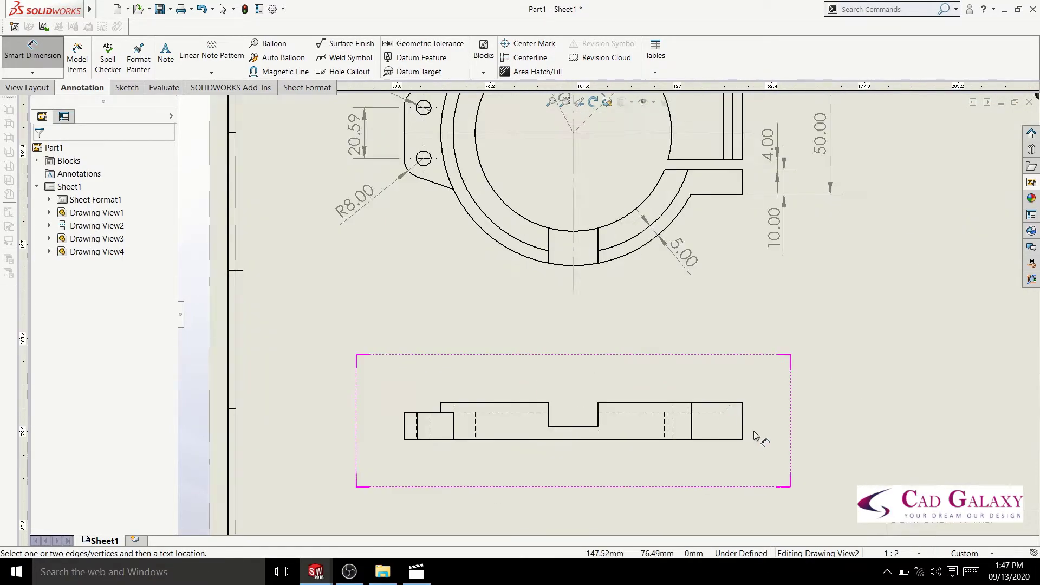
scroll(757, 436, down, 2)
click(617, 323)
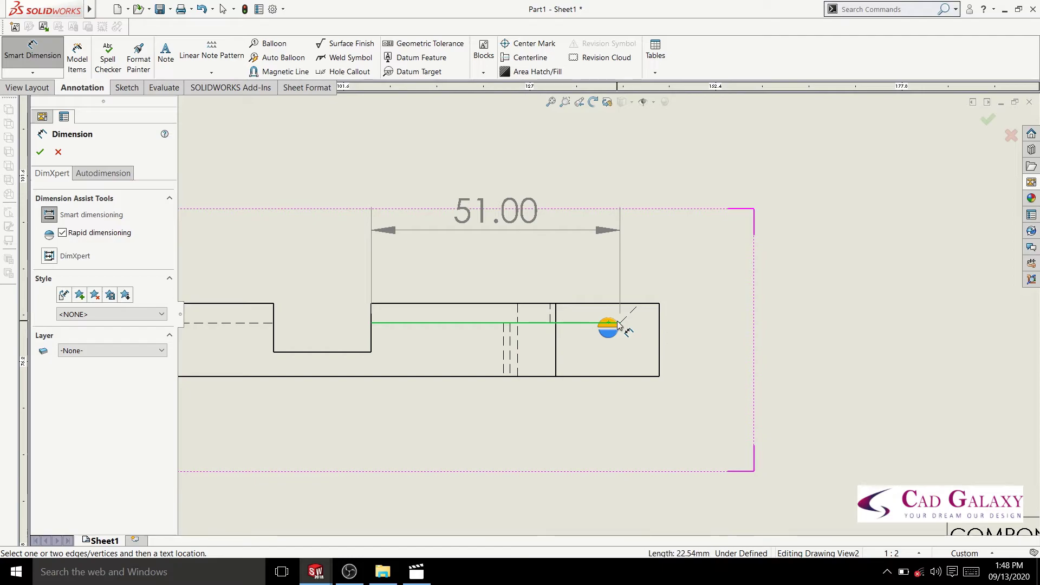
click(627, 313)
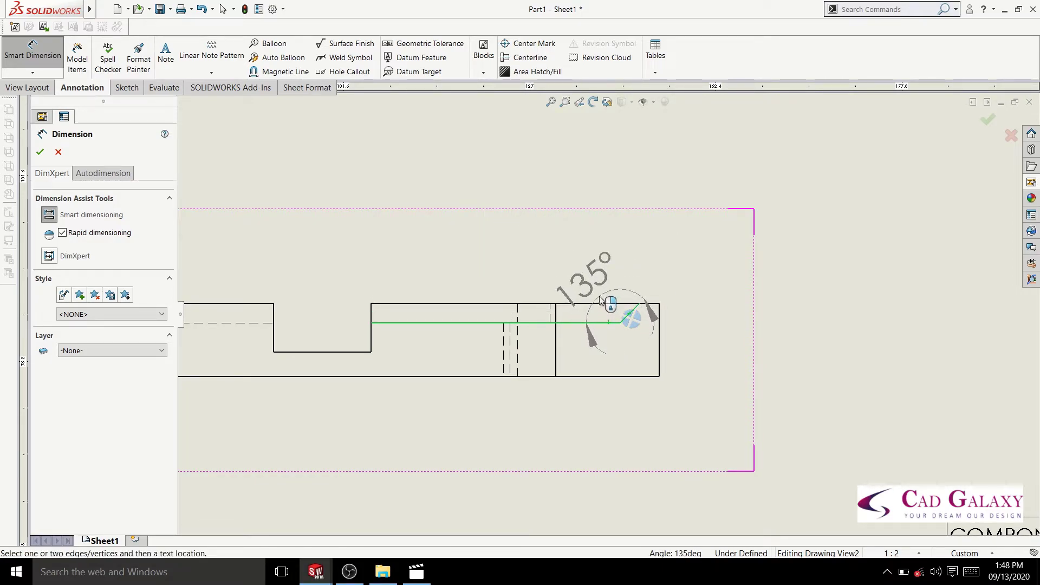
click(601, 300)
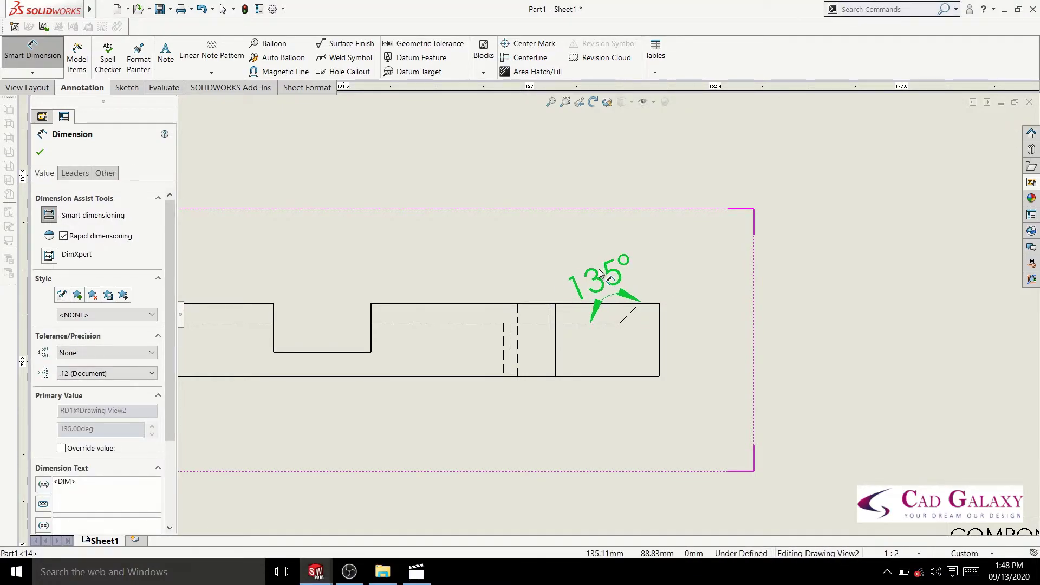
drag(594, 266, 590, 264)
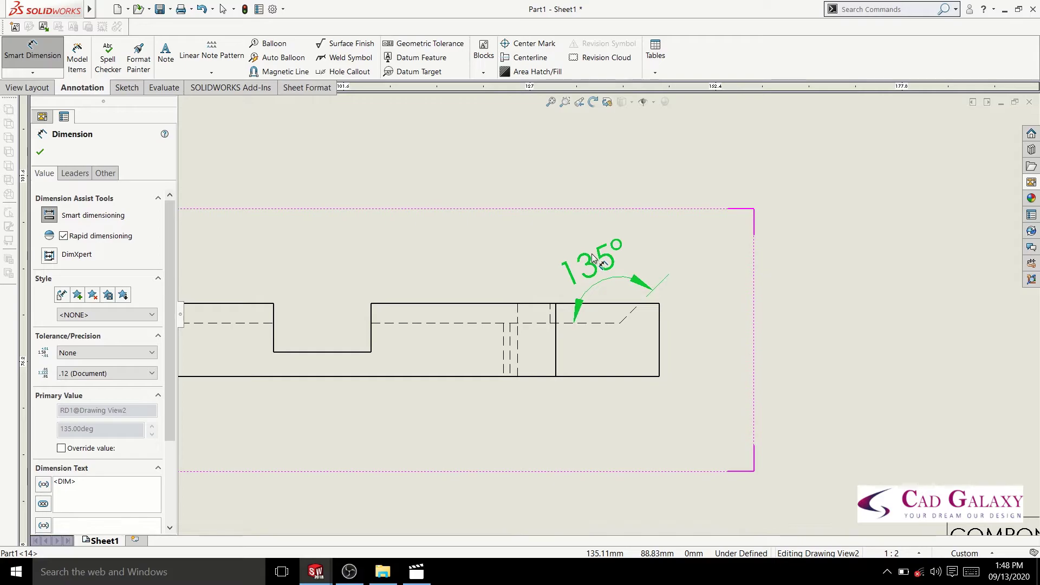
click(672, 325)
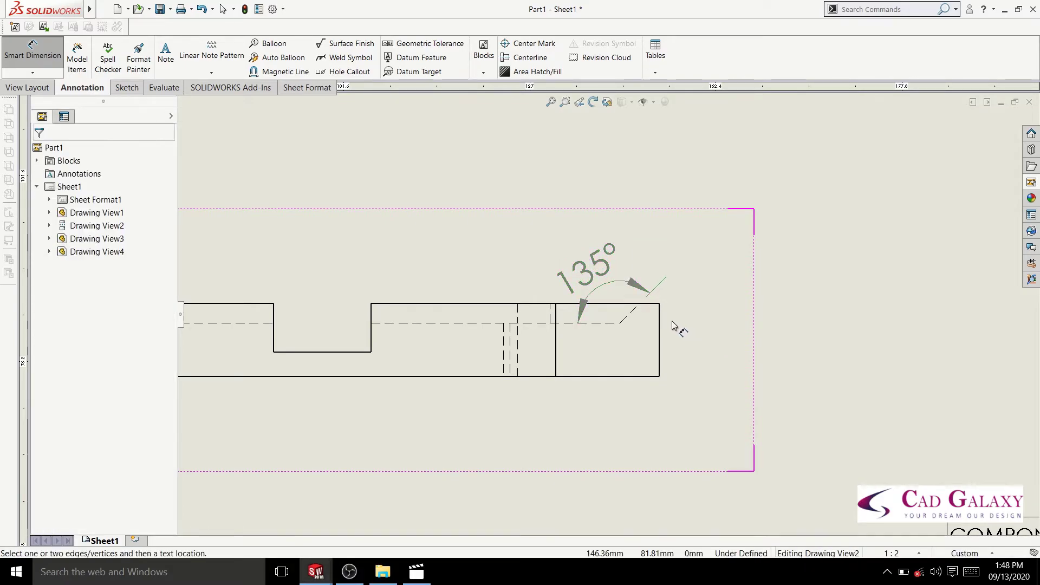
Step: Add a 4.00 vertical dimension from the hidden line to the top edge, placed right of the part
scroll(652, 322, down, 2)
click(558, 323)
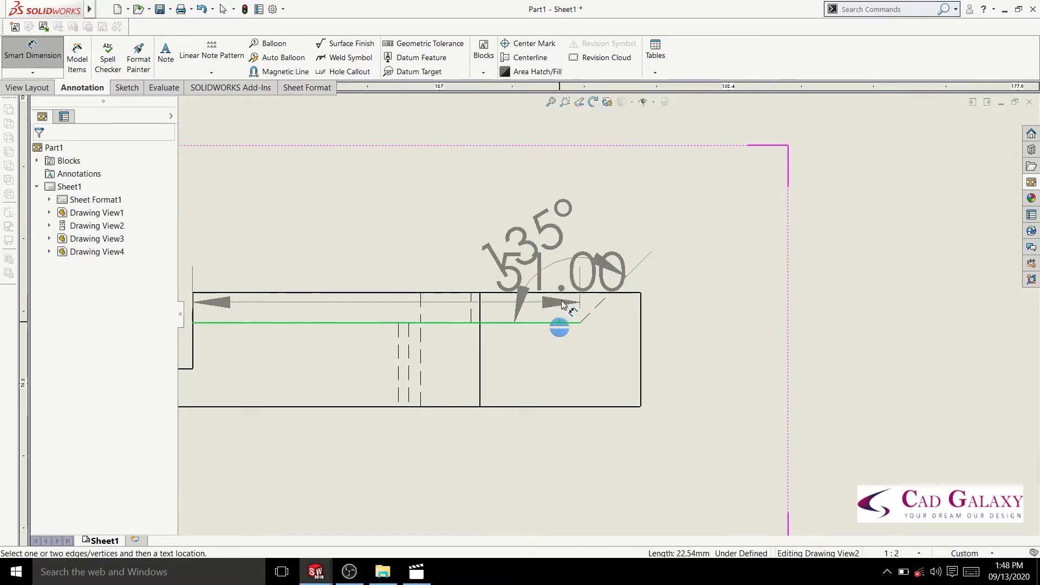
click(566, 292)
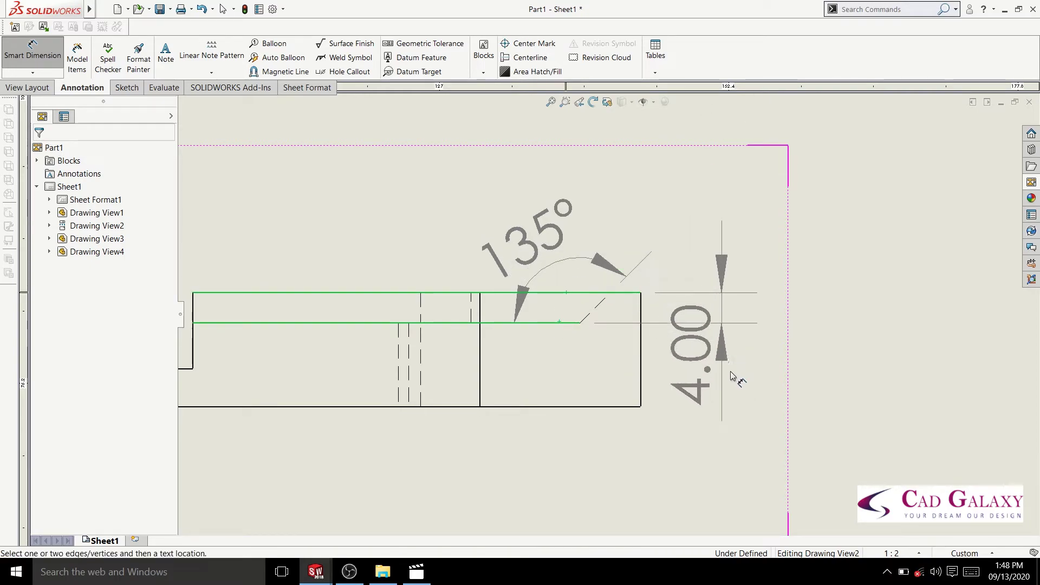
click(750, 409)
scroll(596, 379, up, 3)
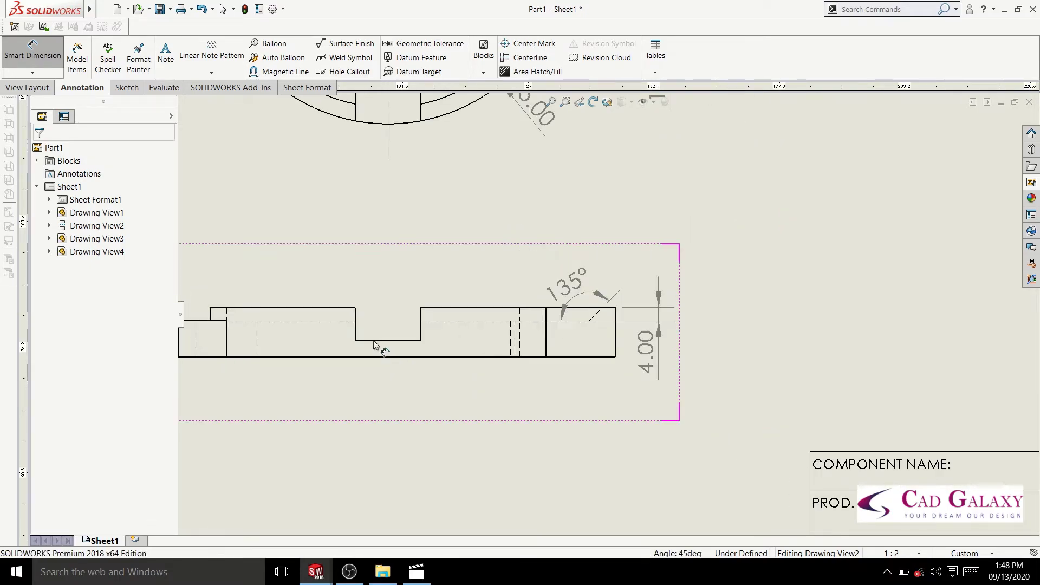
Step: Dimension the notch: 5.00 from notch bottom to bottom edge, and 20.00 notch width above
scroll(405, 340, down, 2)
click(407, 338)
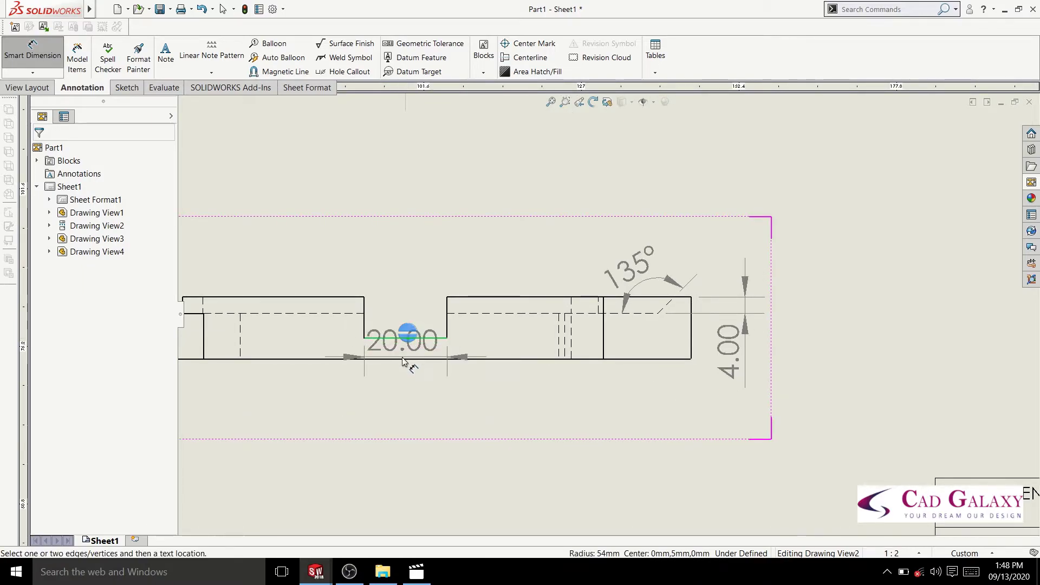
click(401, 359)
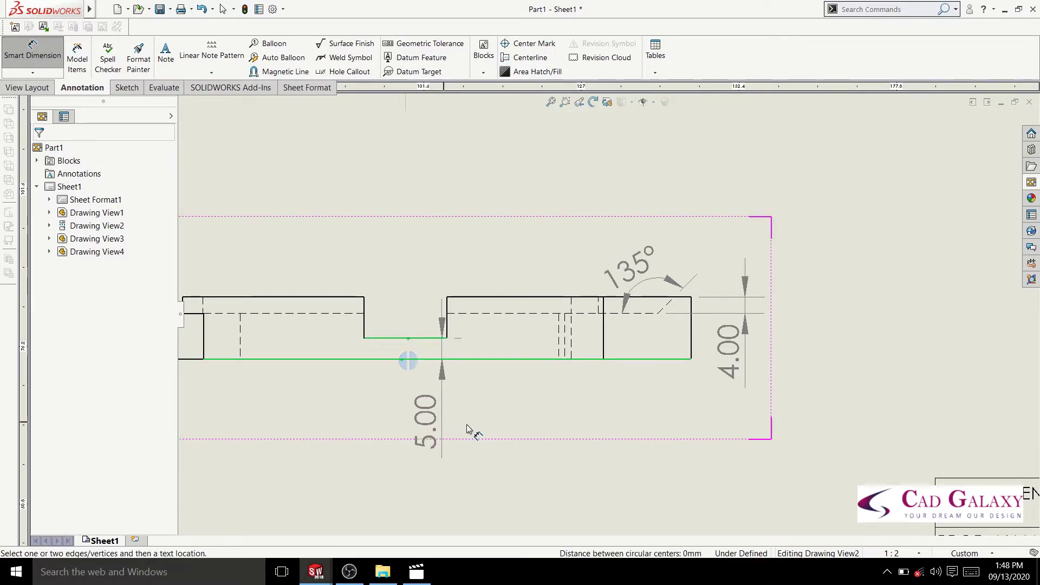
click(410, 424)
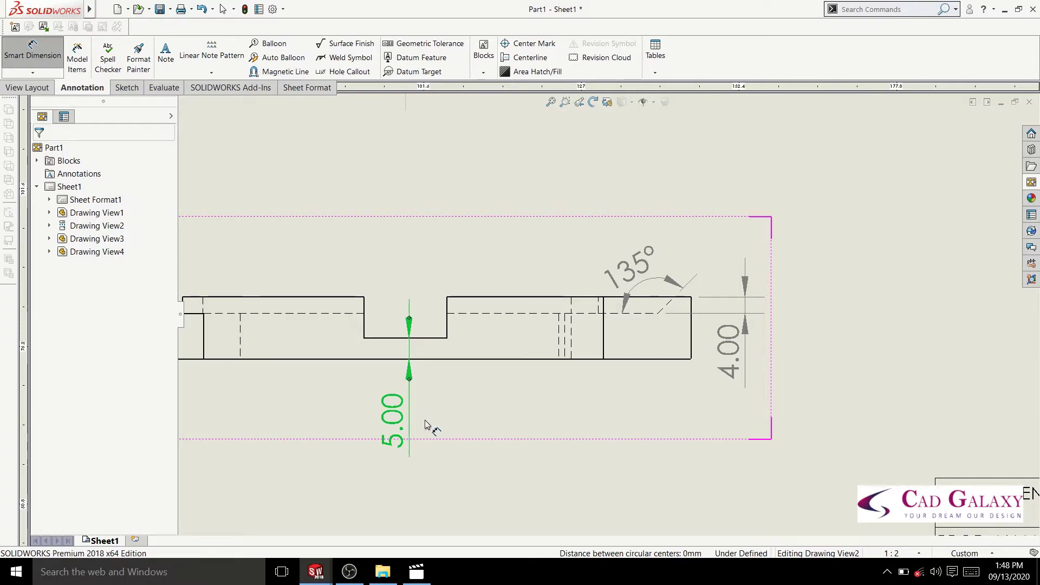
click(424, 338)
click(412, 273)
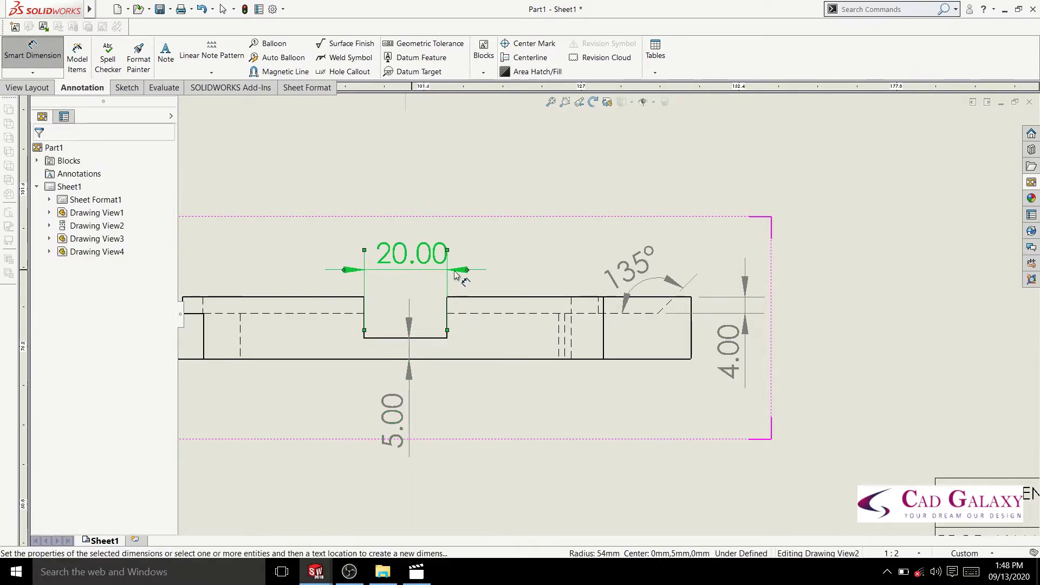
key(Escape)
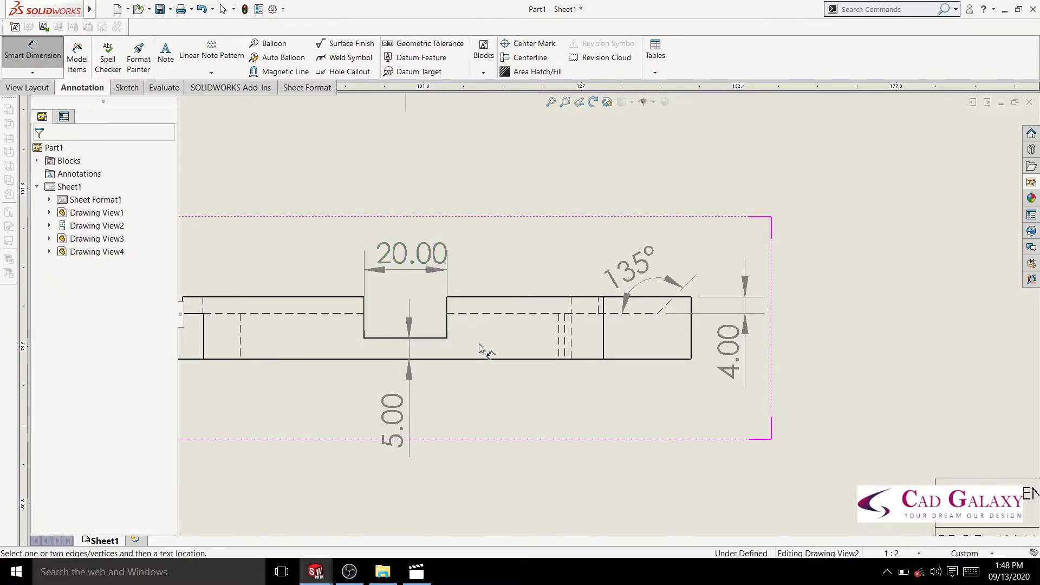
Step: Add the 15.00 overall height and the 11.00 left end height at the left
scroll(449, 391, up, 1)
scroll(387, 358, up, 1)
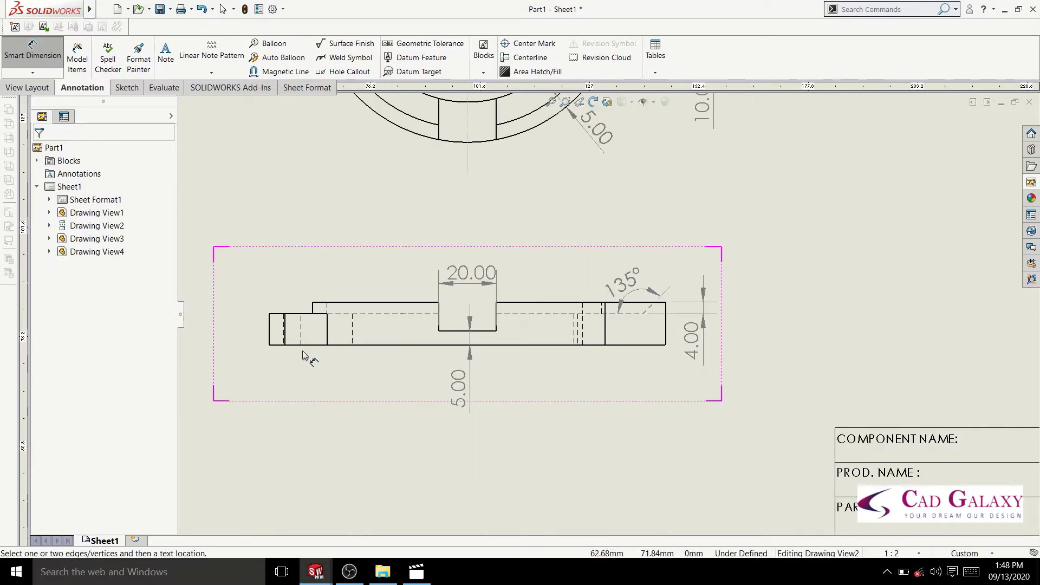
scroll(306, 347, down, 1)
scroll(346, 325, down, 1)
click(400, 292)
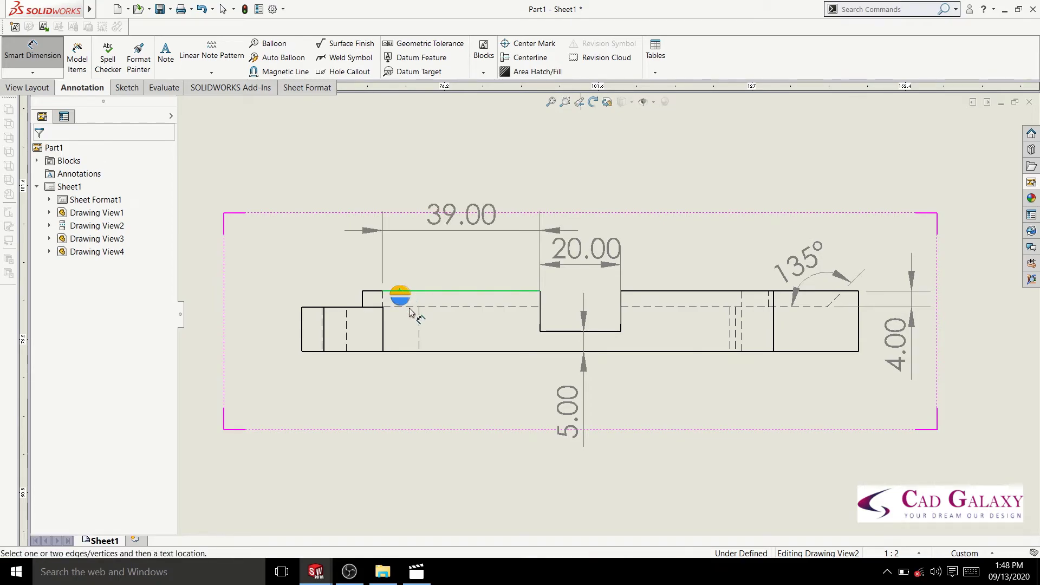
click(413, 351)
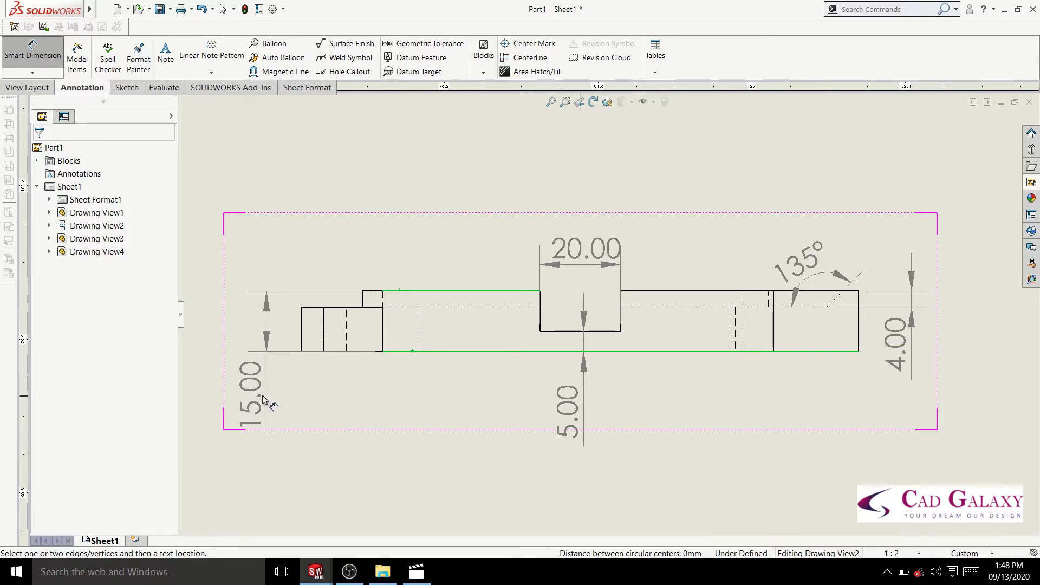
click(259, 402)
click(302, 341)
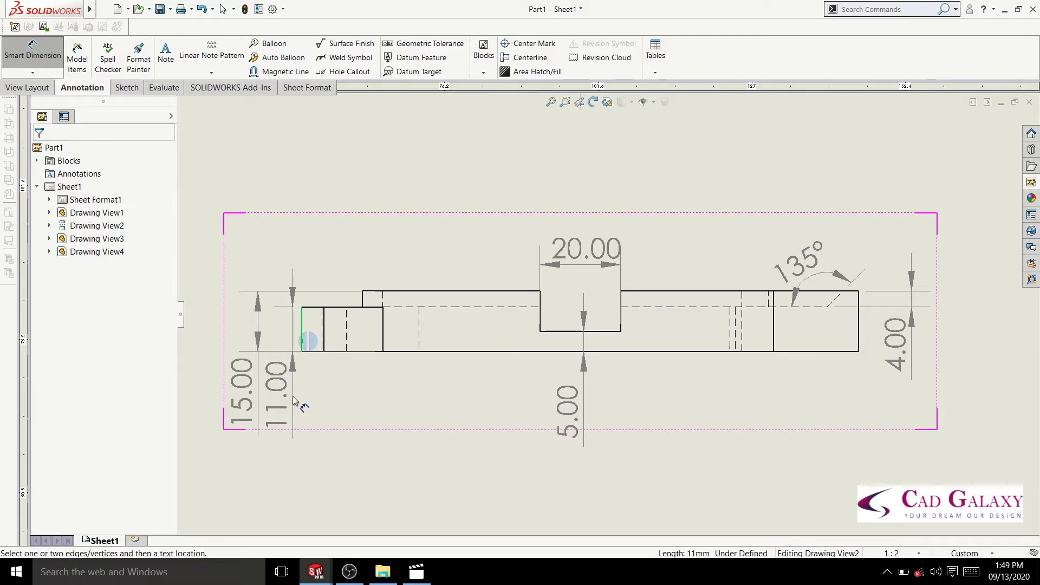
click(293, 402)
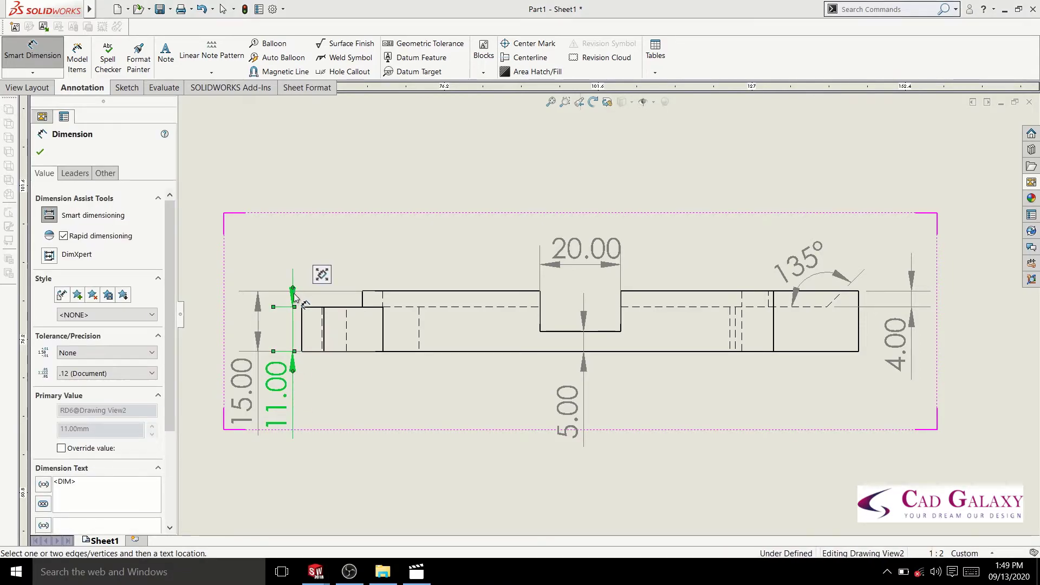
click(337, 380)
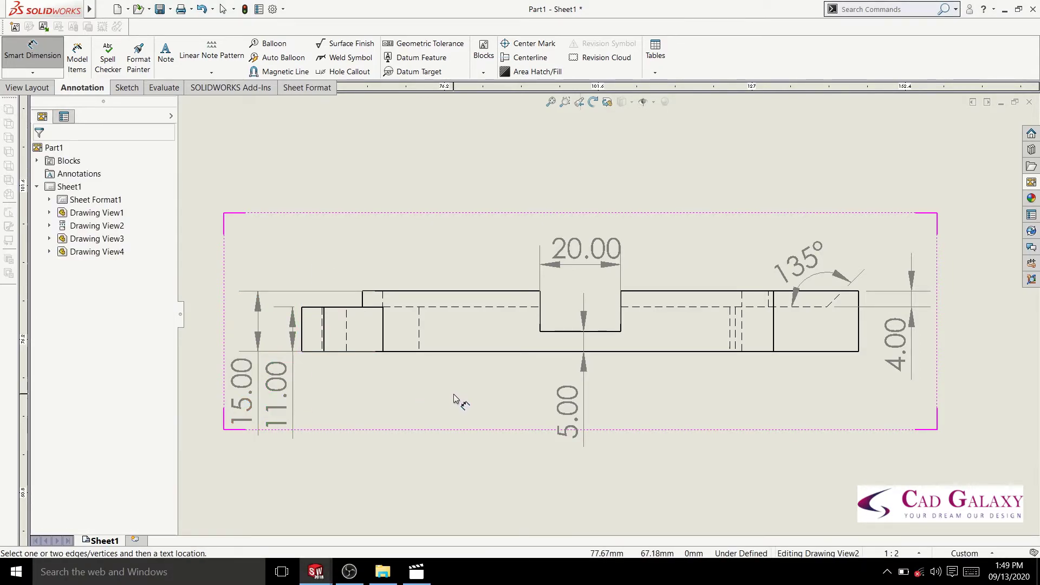
scroll(454, 398, up, 2)
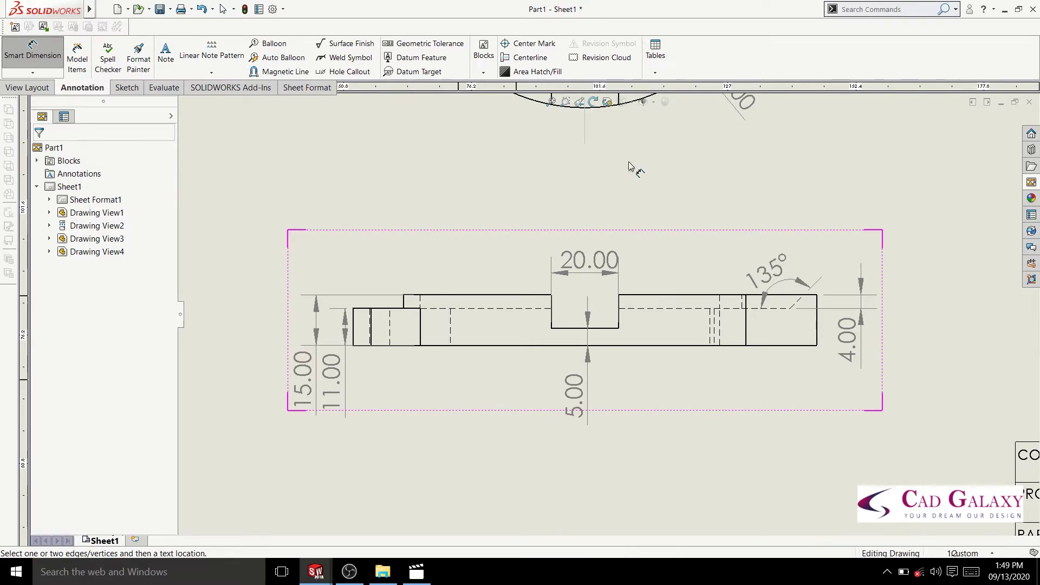
Step: Place a sketch point on the top edge where the chamfer begins
click(126, 88)
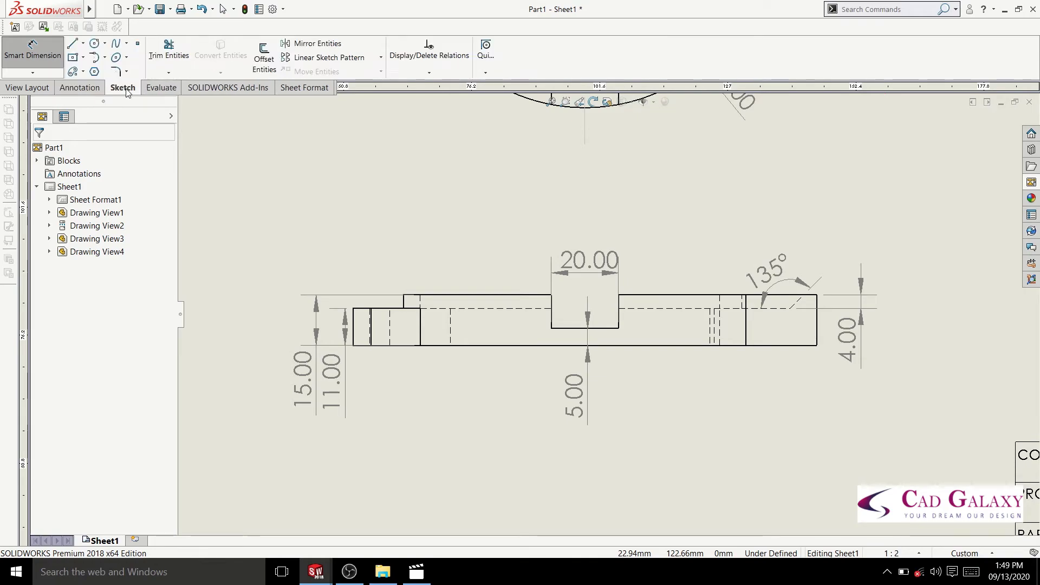
click(138, 43)
scroll(872, 309, down, 3)
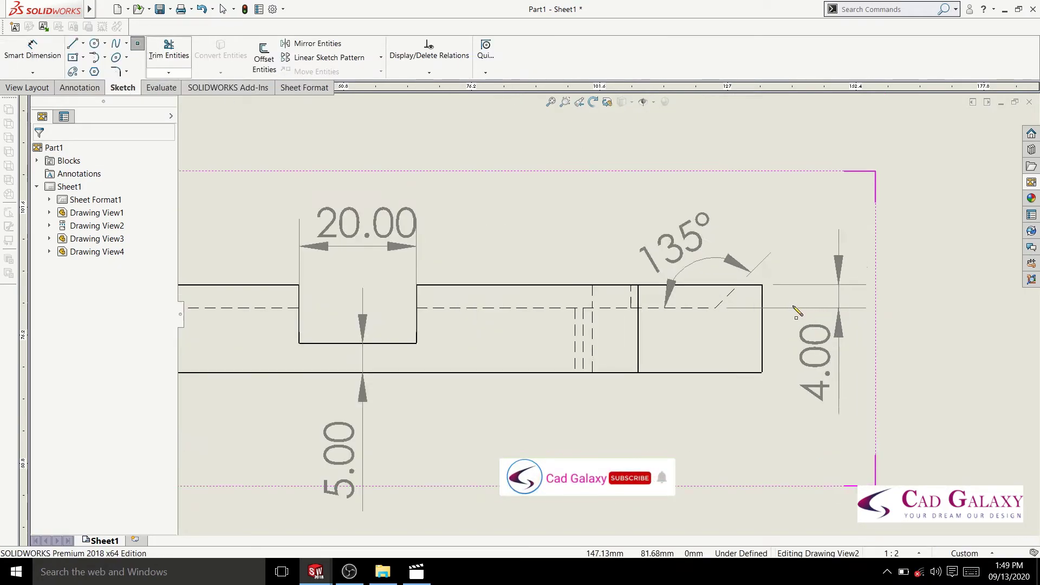
scroll(872, 309, down, 3)
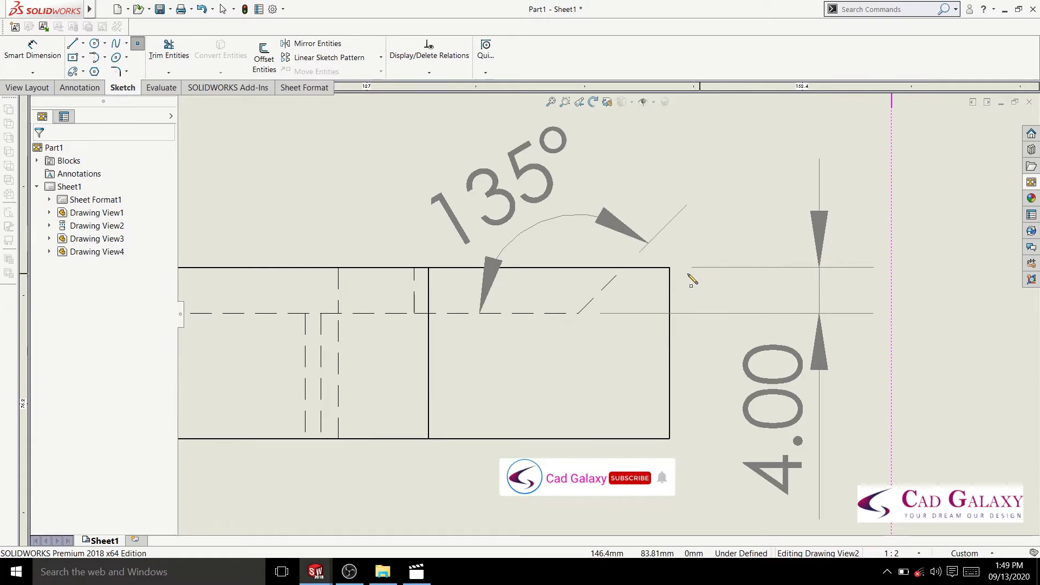
click(624, 267)
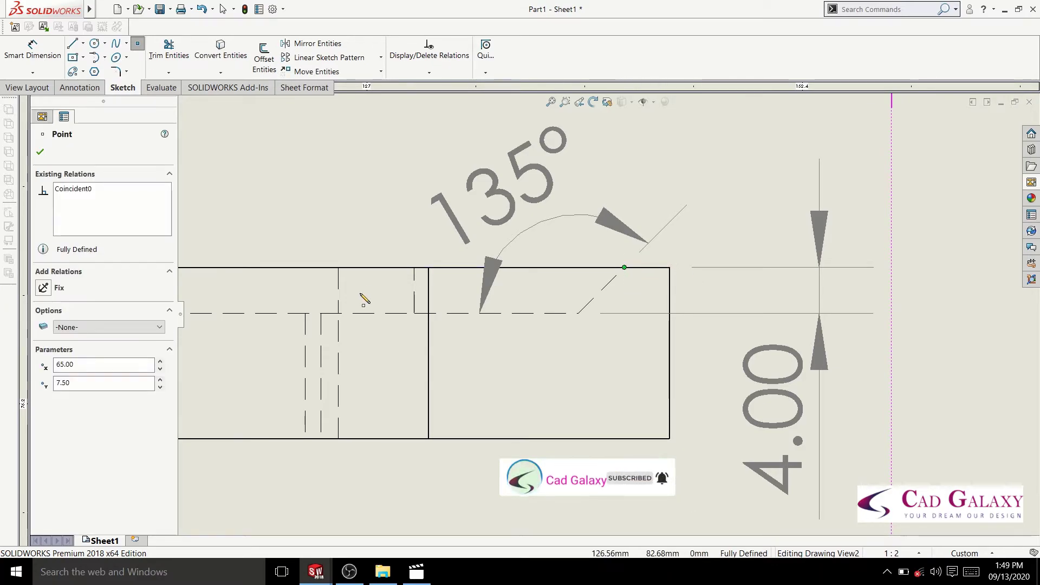
click(41, 152)
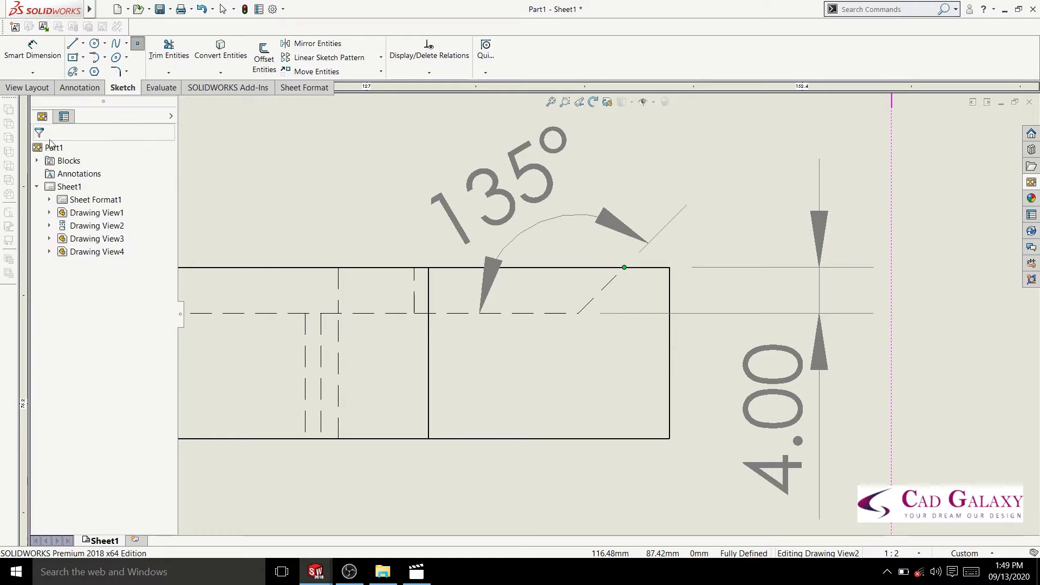
Step: Dimension the sketch point to the right end as a driven horizontal 4.00 below the part
click(33, 50)
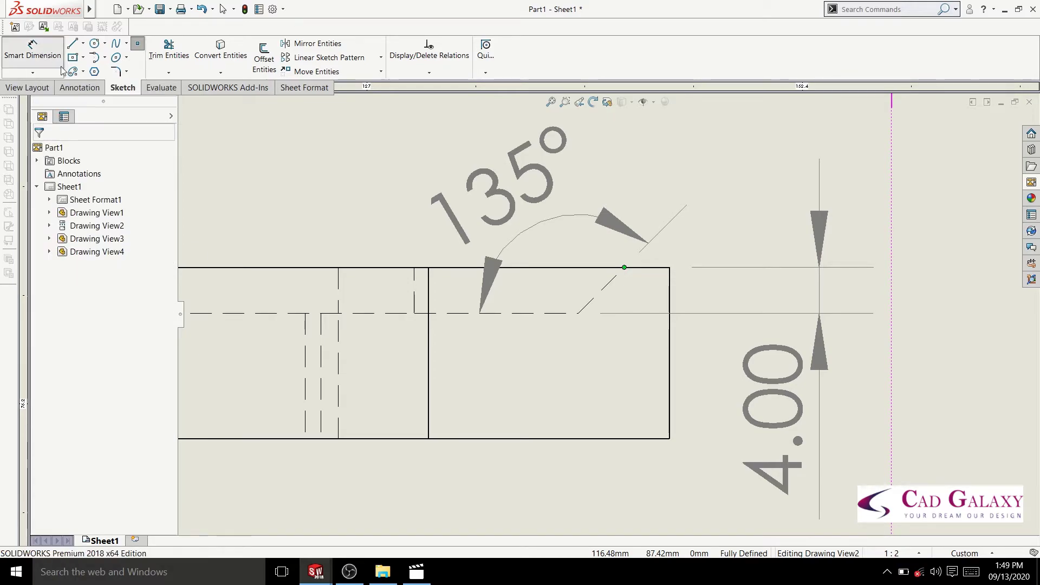
click(625, 267)
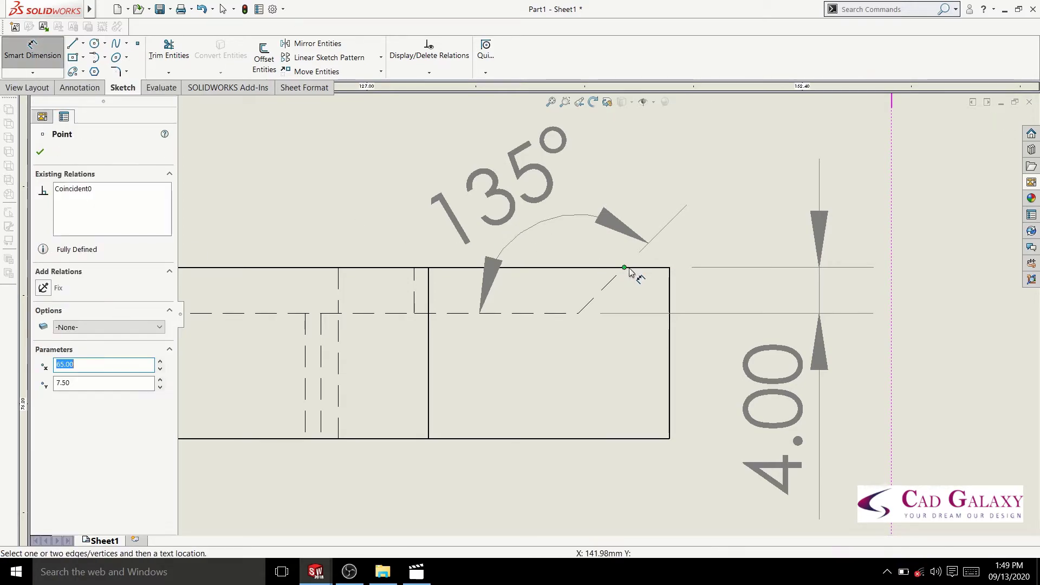
click(670, 293)
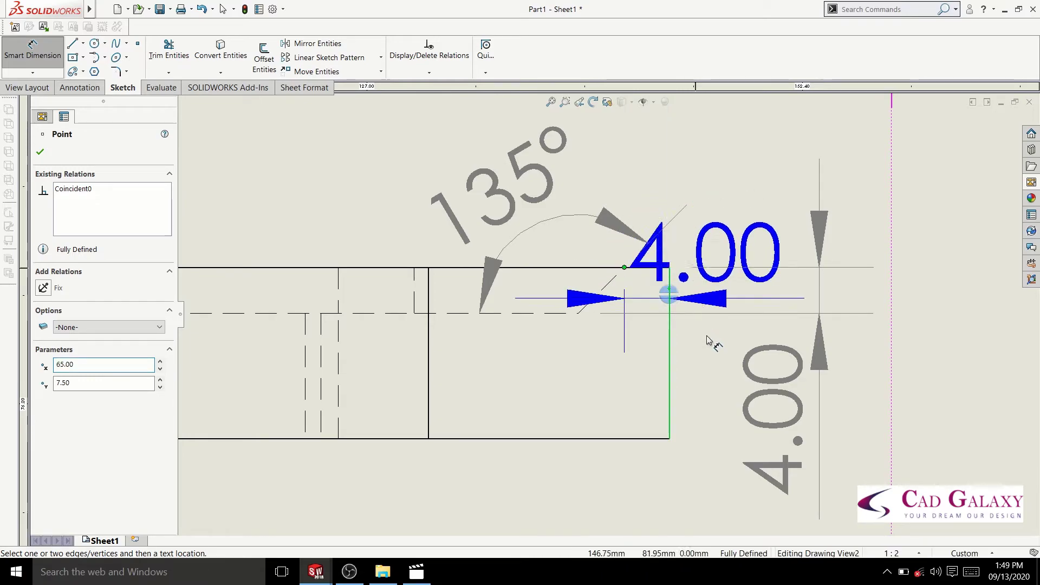
key(z)
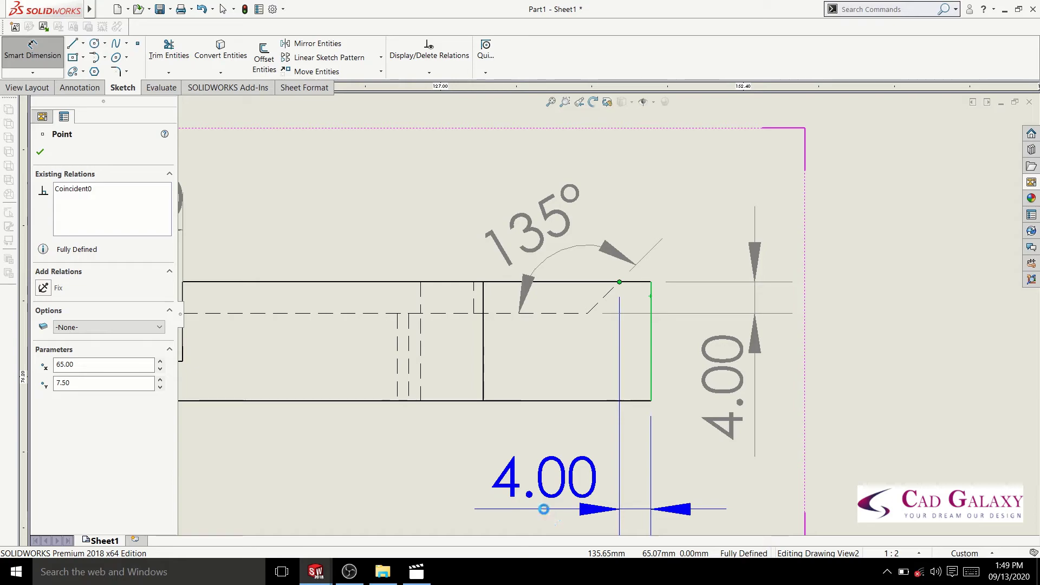
click(541, 508)
click(602, 300)
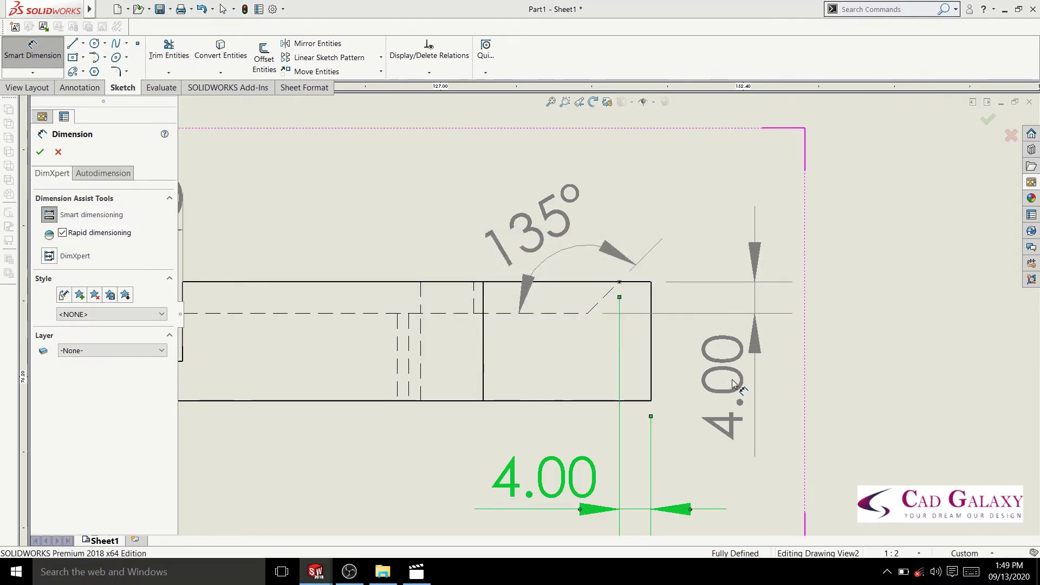
click(807, 431)
Step: Select all dimensions on the sheet and set their primary precision to None
key(z)
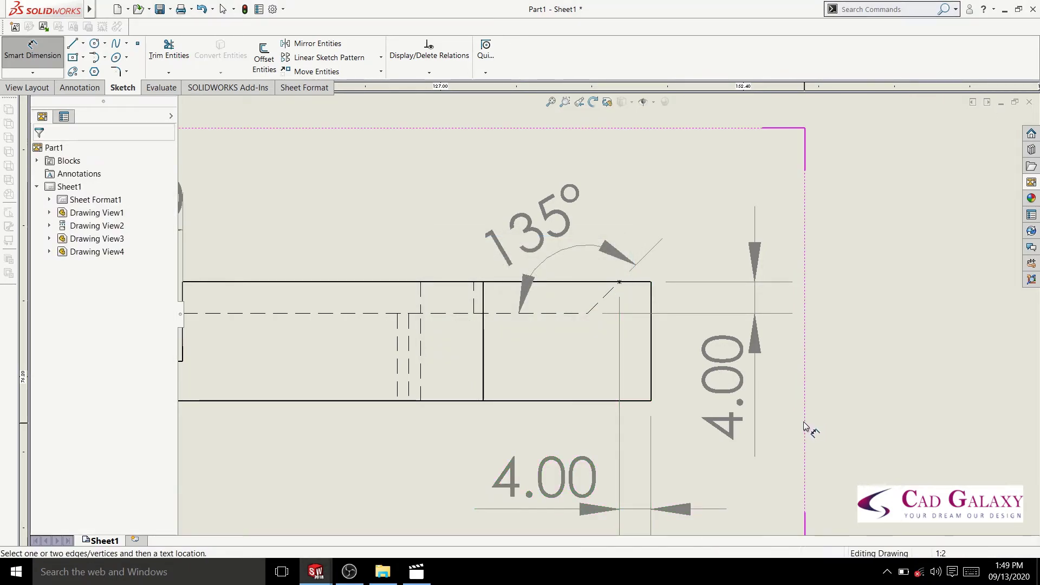
key(f)
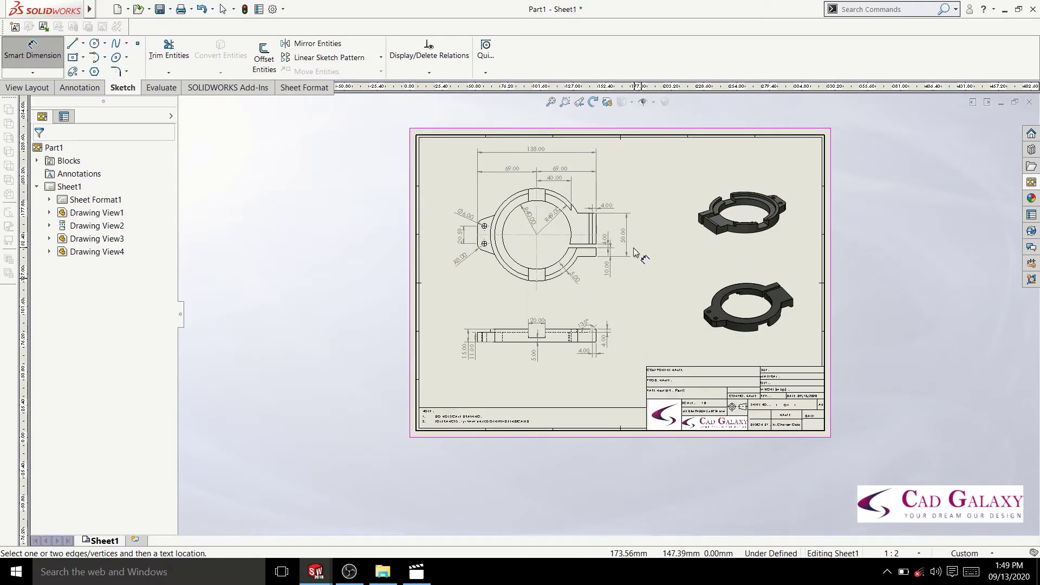
scroll(632, 218, down, 2)
scroll(639, 198, down, 1)
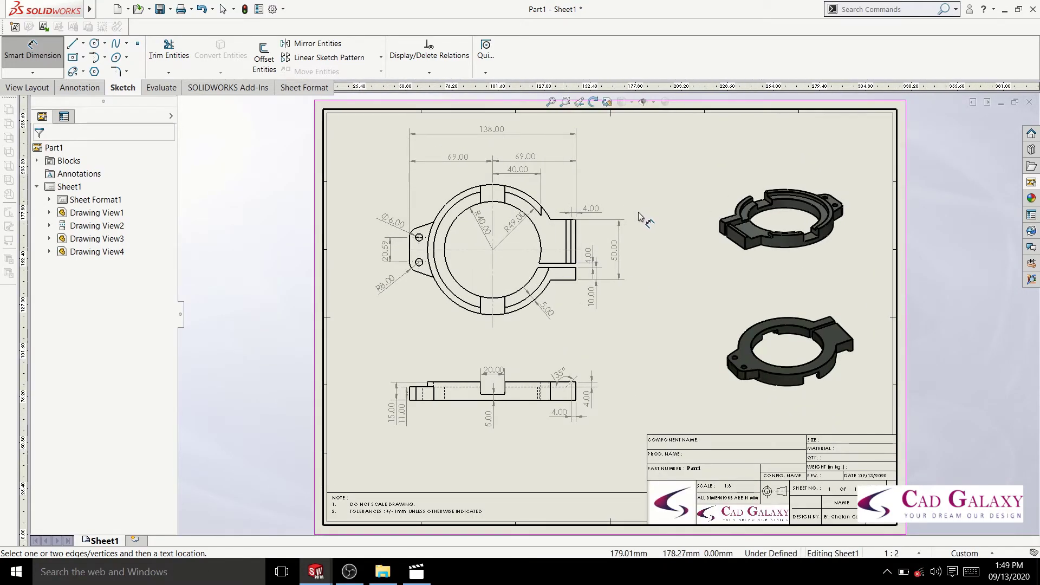
key(Escape)
click(616, 258)
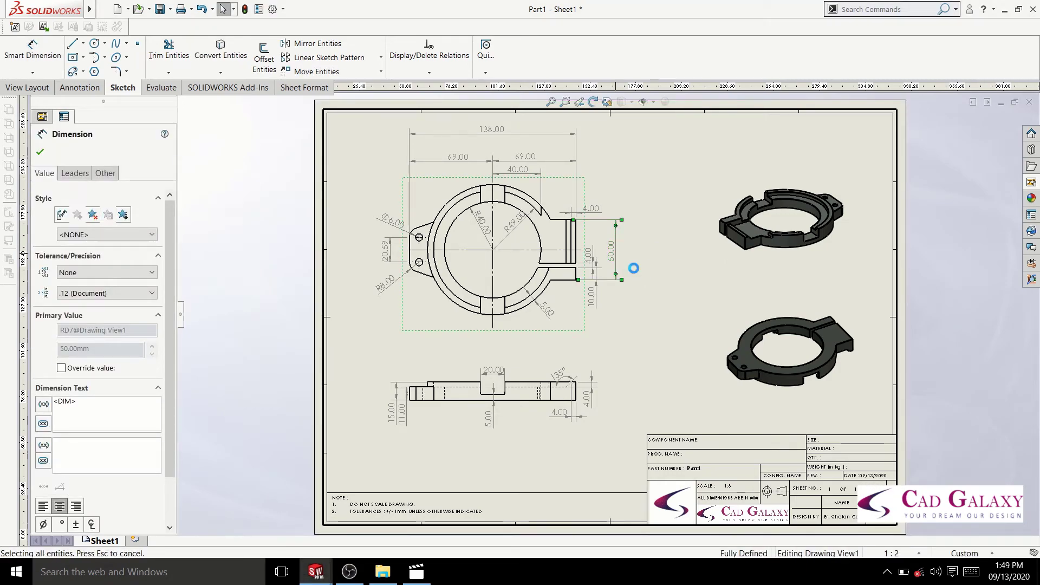
key(ctrl+a)
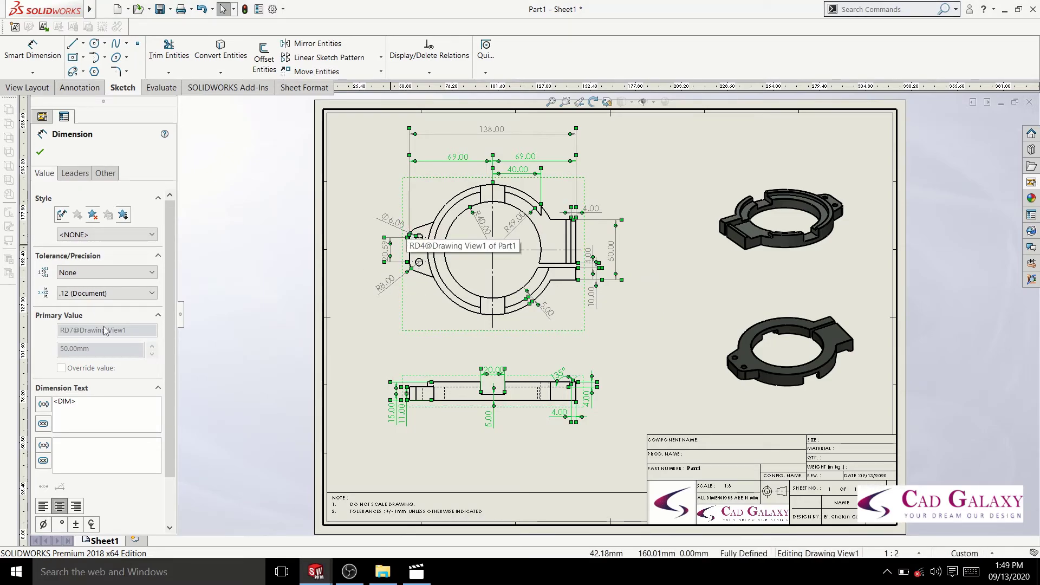
click(111, 298)
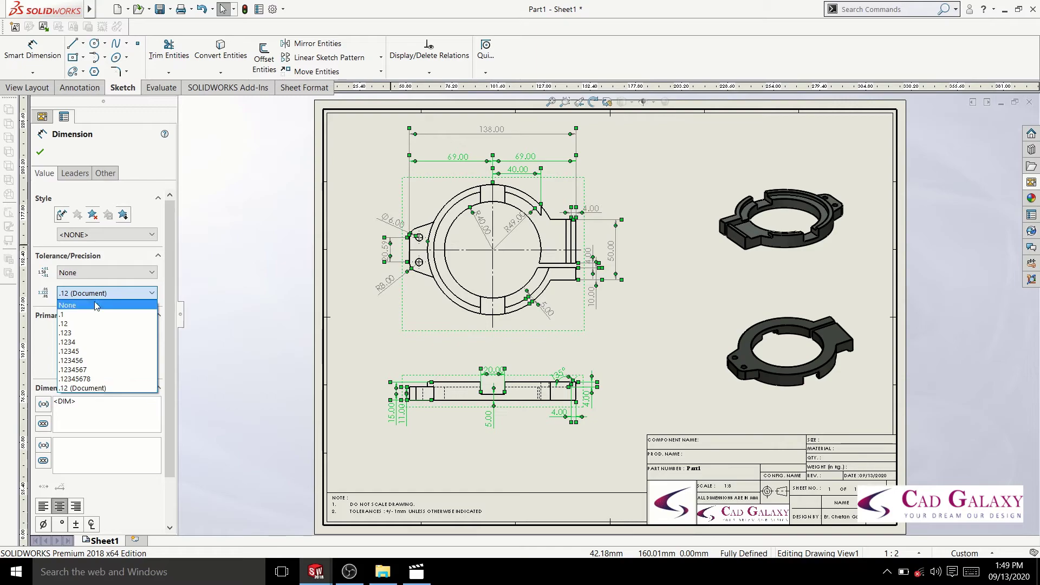
click(96, 306)
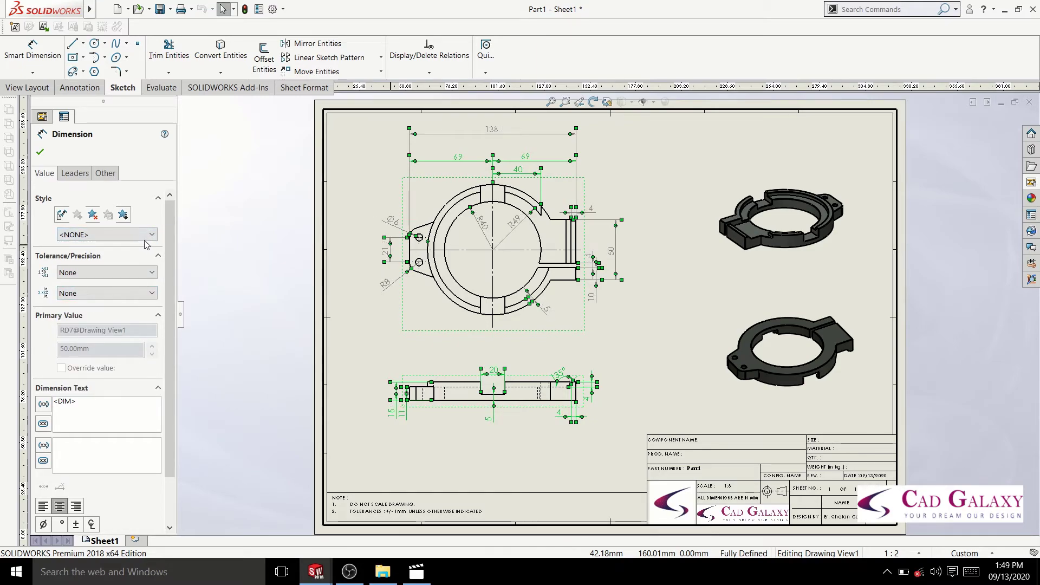
Step: Put all selected dimensions on the FORMAT layer and apply
click(105, 174)
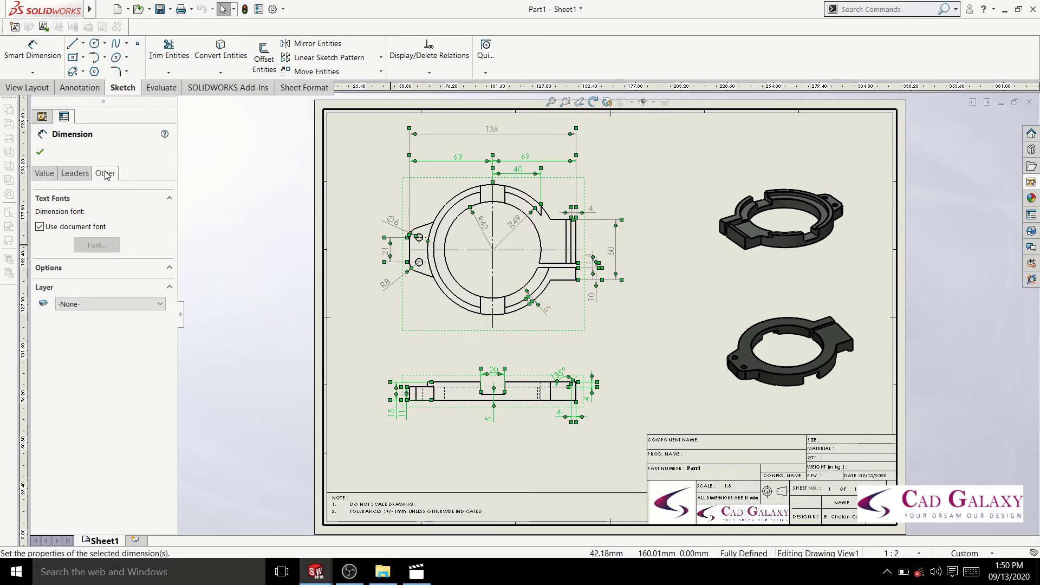
click(119, 305)
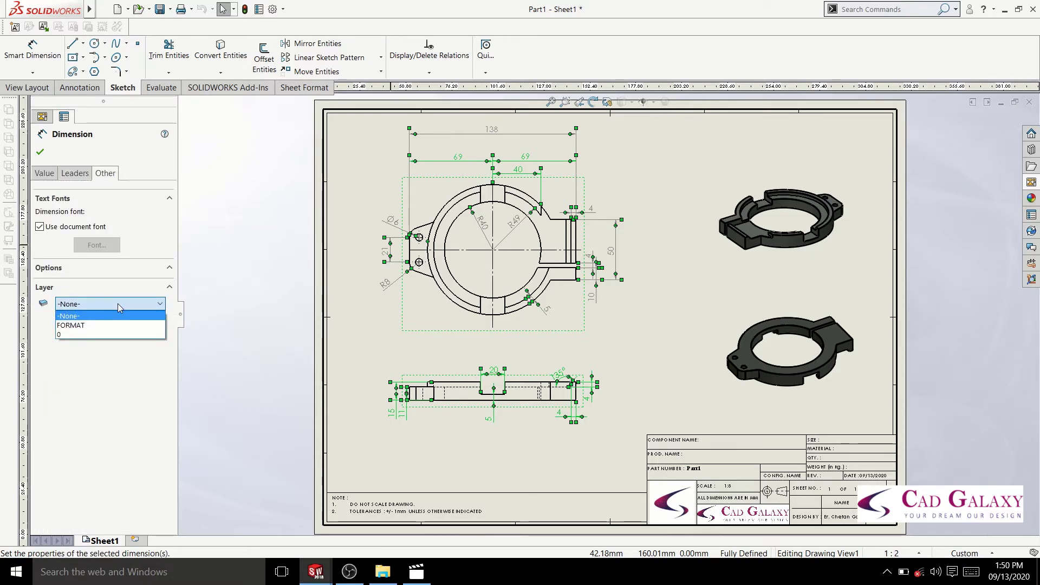
click(84, 325)
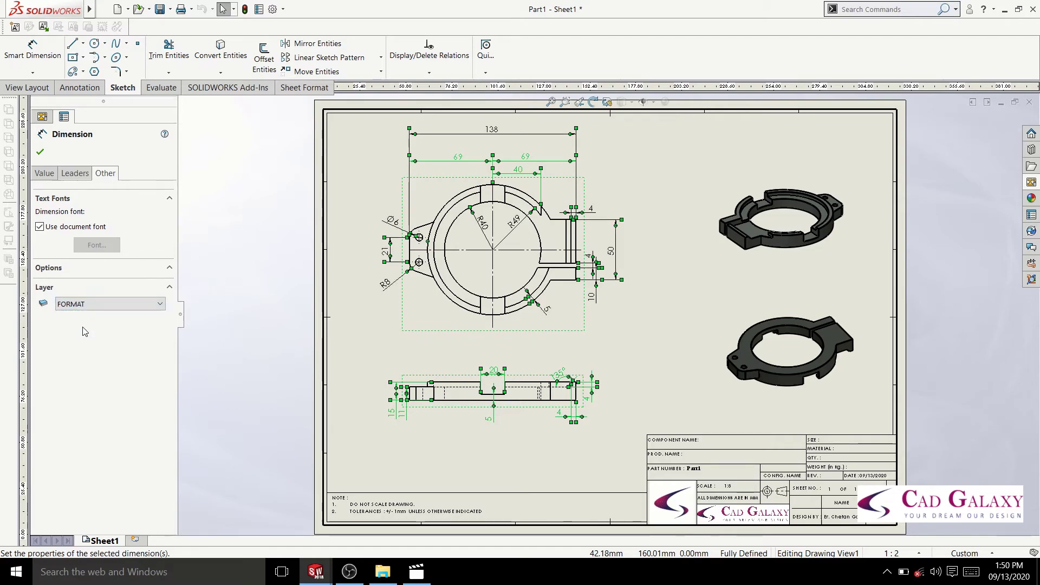
click(40, 152)
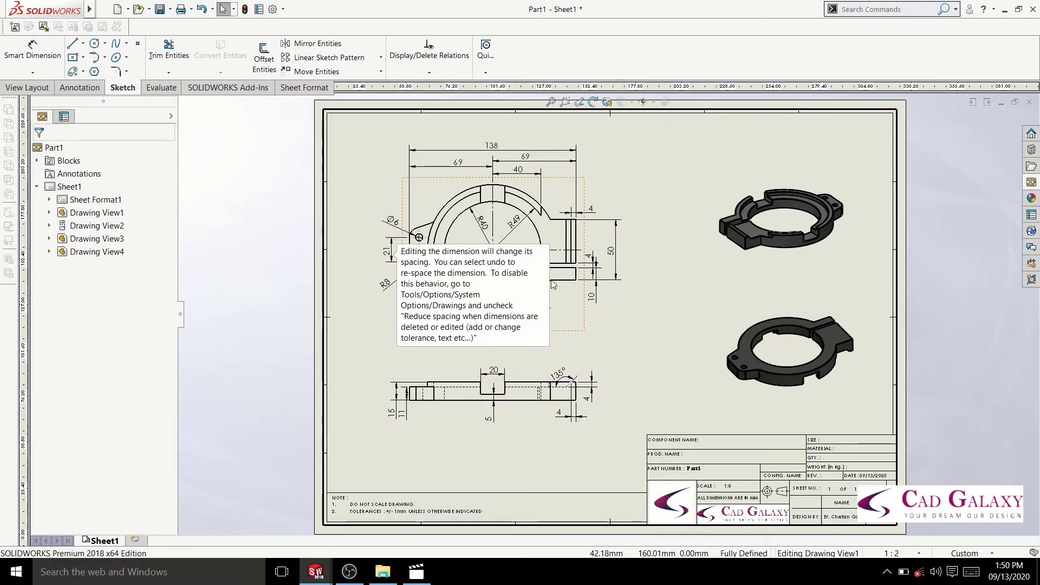
Step: Shift the small 4 dimension beside the 50 leftward, then view the full sheet
click(636, 335)
scroll(623, 249, down, 2)
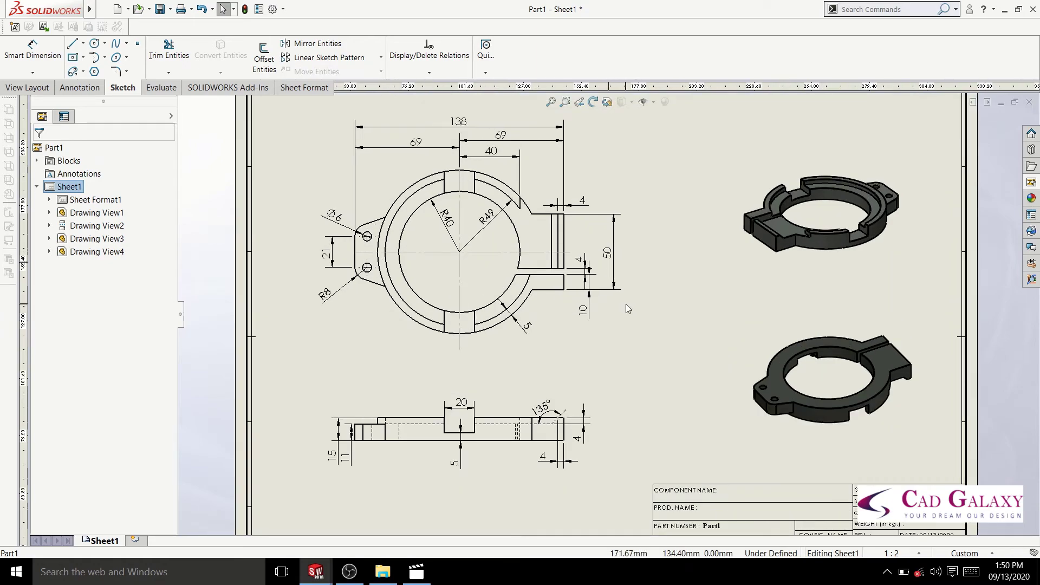
scroll(606, 290, down, 2)
scroll(589, 274, down, 2)
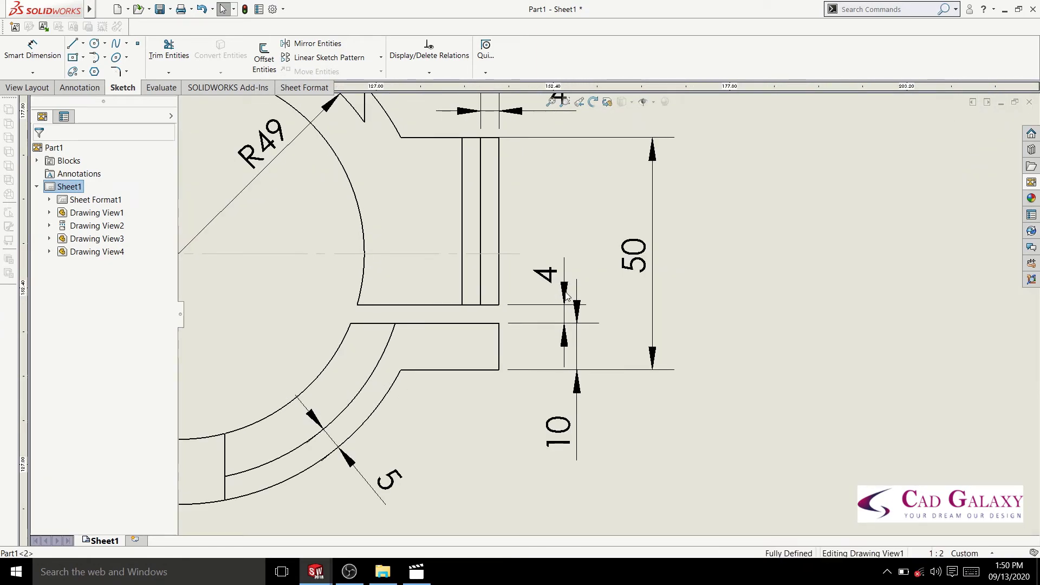
click(565, 292)
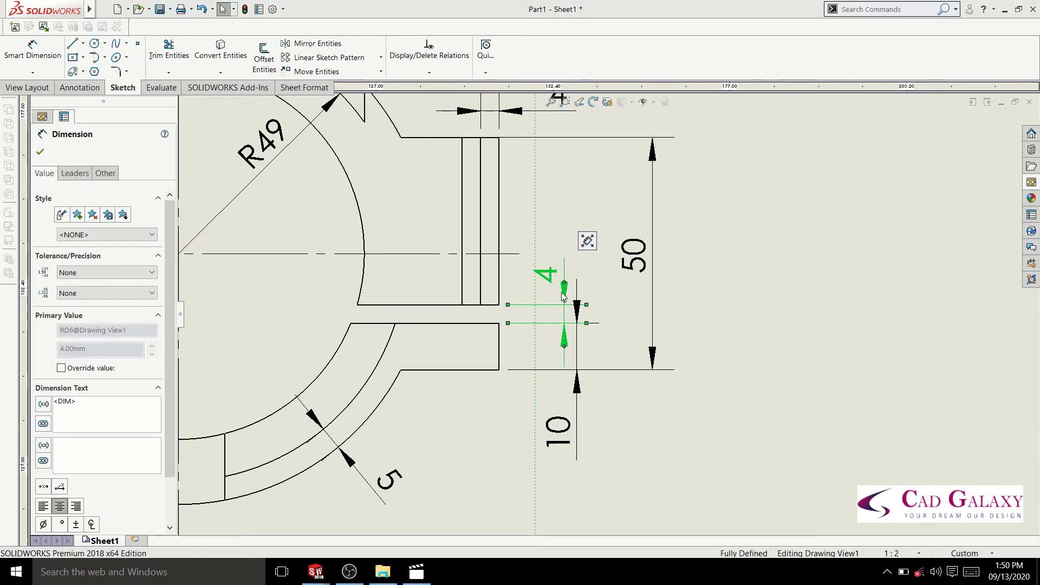
drag(563, 295, 550, 298)
click(713, 430)
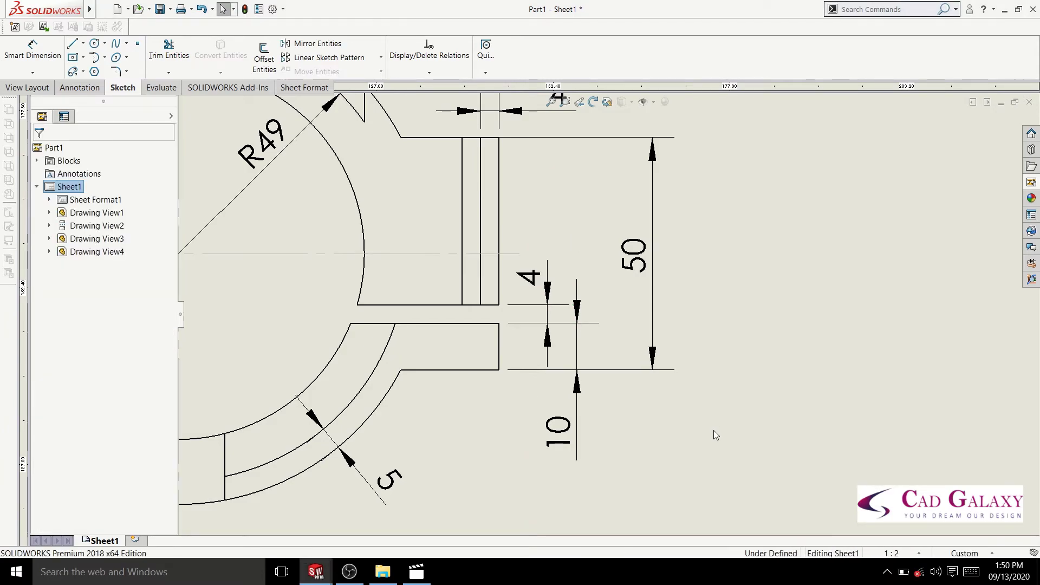
scroll(704, 417, up, 2)
scroll(649, 400, up, 2)
scroll(542, 433, up, 1)
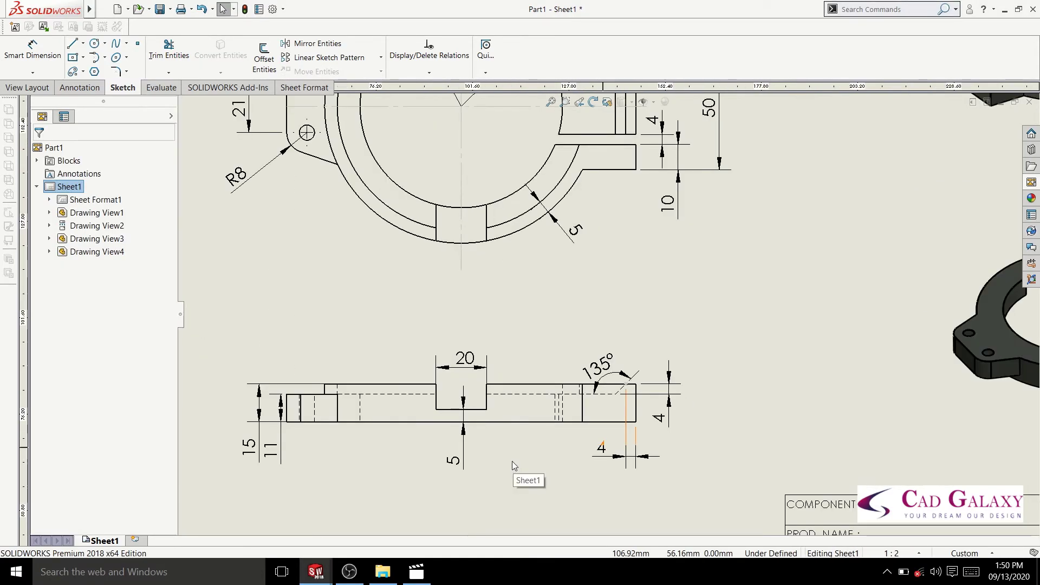
scroll(519, 450, up, 2)
scroll(590, 374, up, 1)
scroll(640, 324, up, 2)
scroll(657, 301, down, 1)
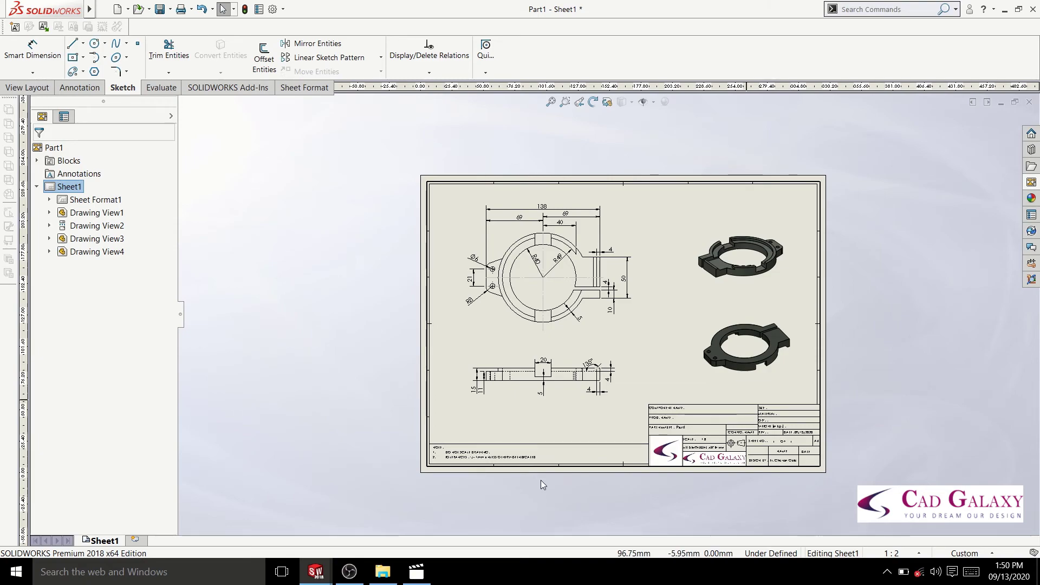
Step: Preview the drawing through Page Setup for the Microsoft Print to PDF printer
key(ctrl+p)
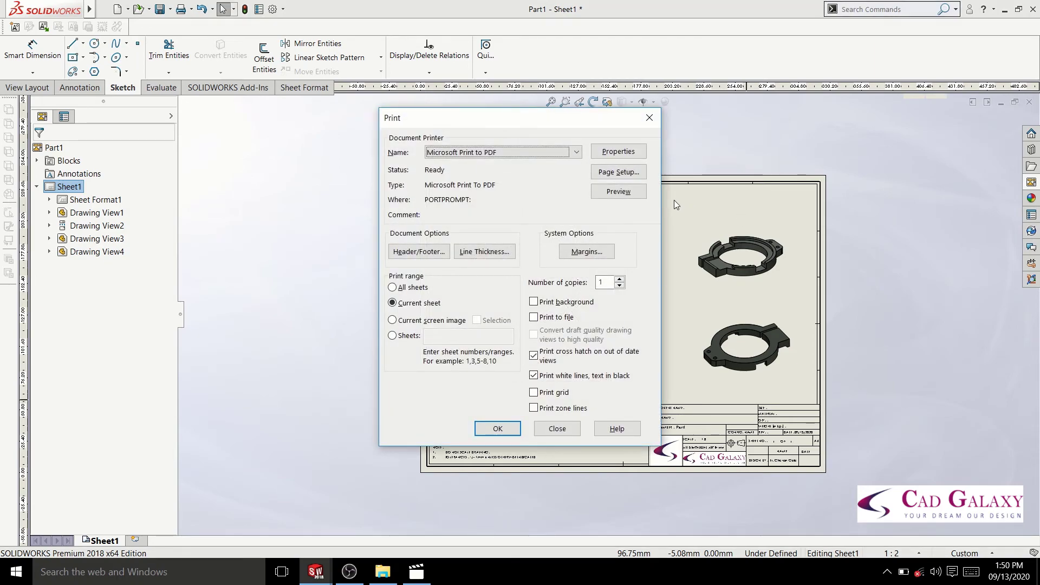
click(636, 173)
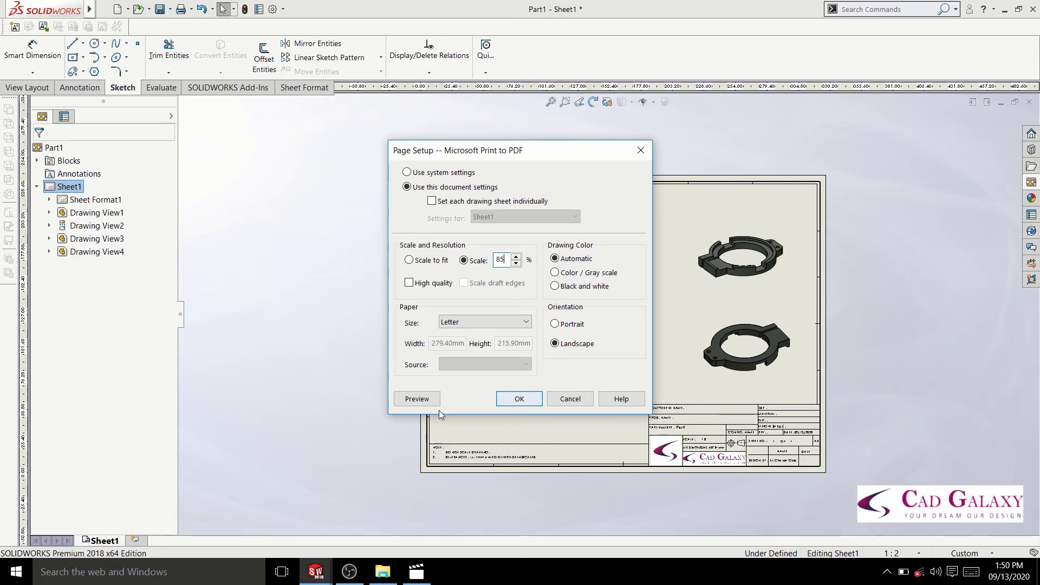
click(417, 399)
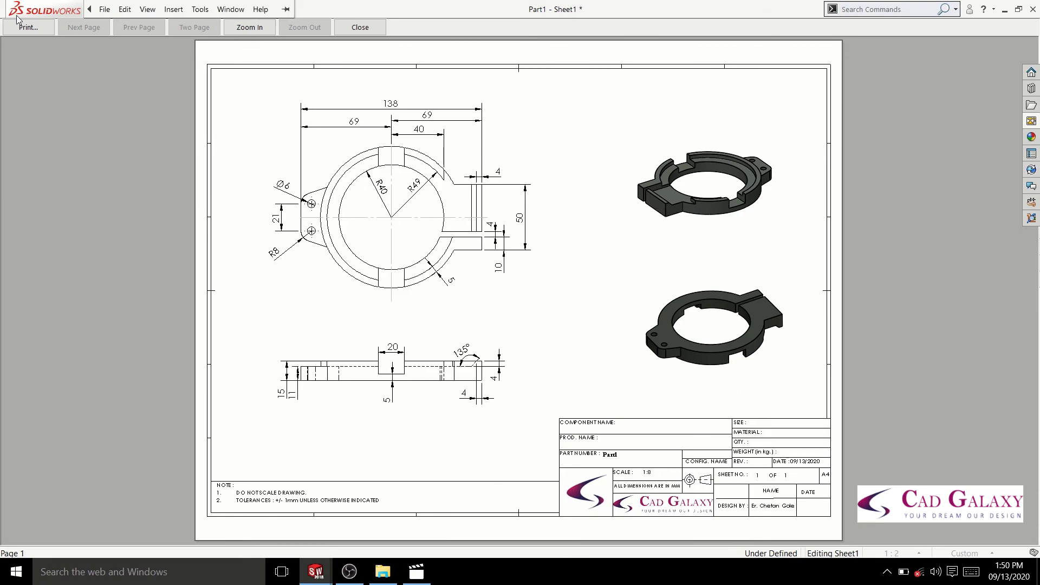
Step: Print the sheet to a PDF named 02
key(Escape)
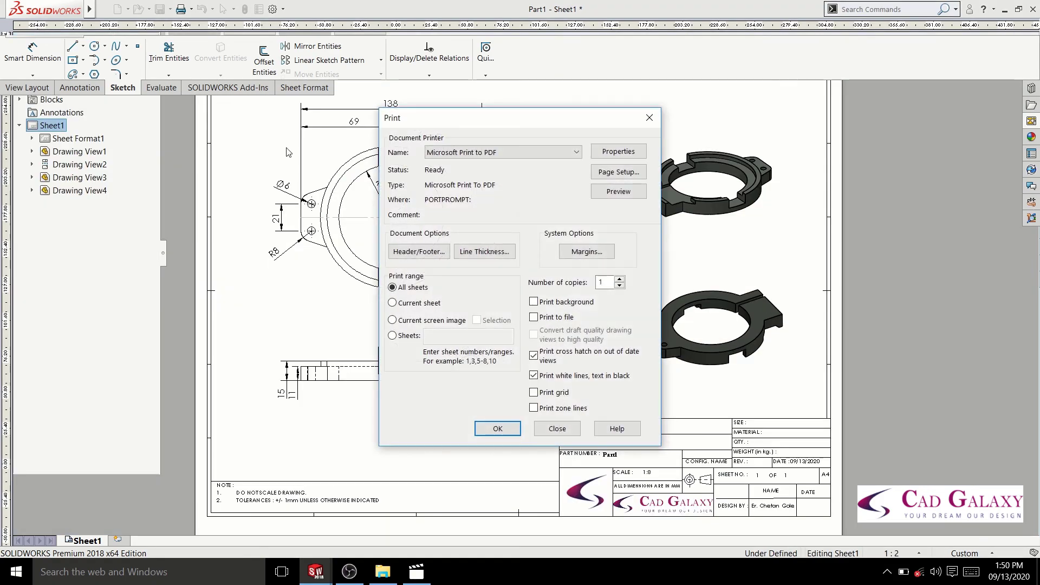
click(505, 428)
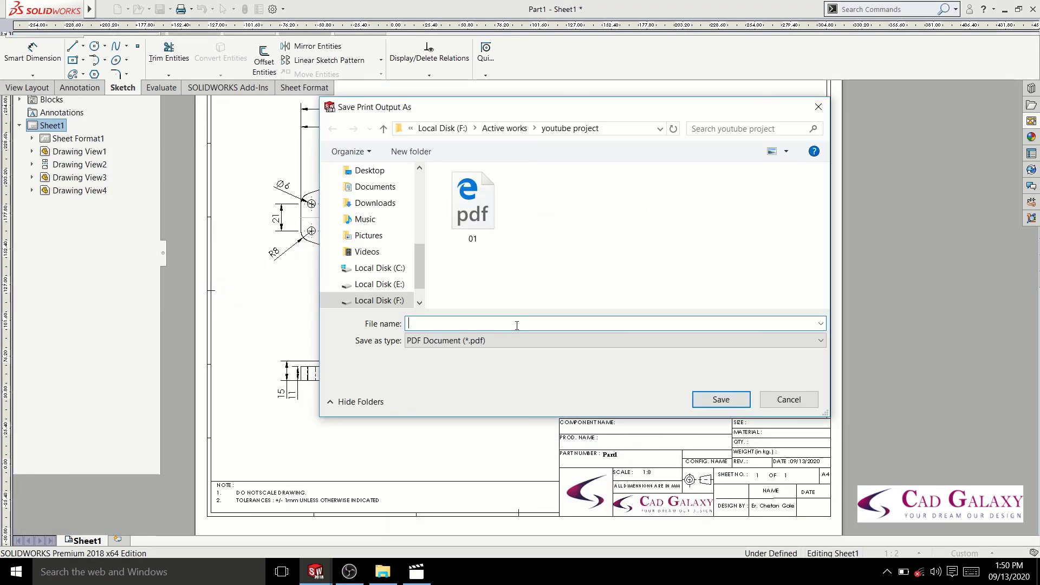
text(0)
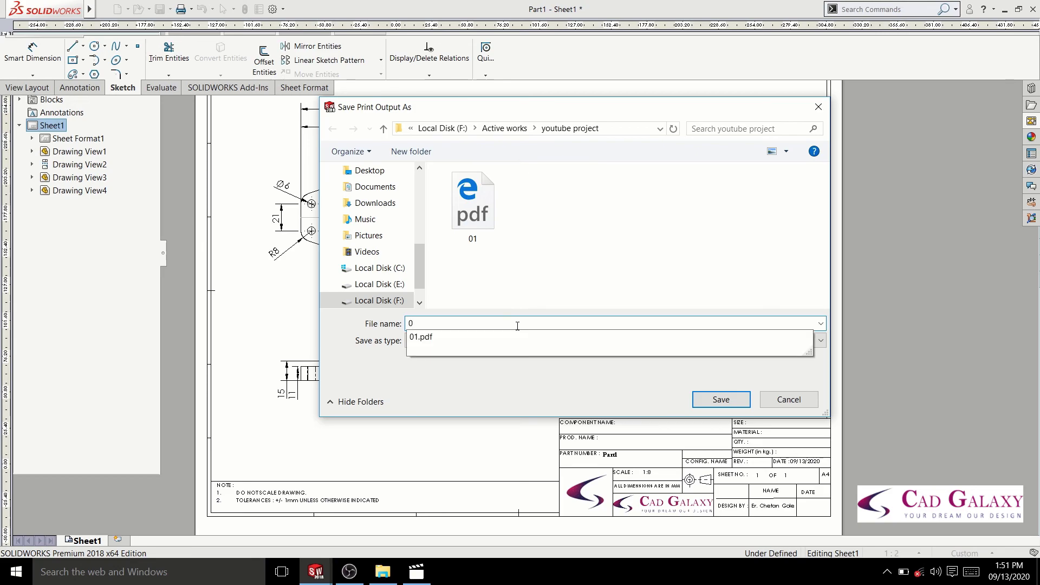
text(2)
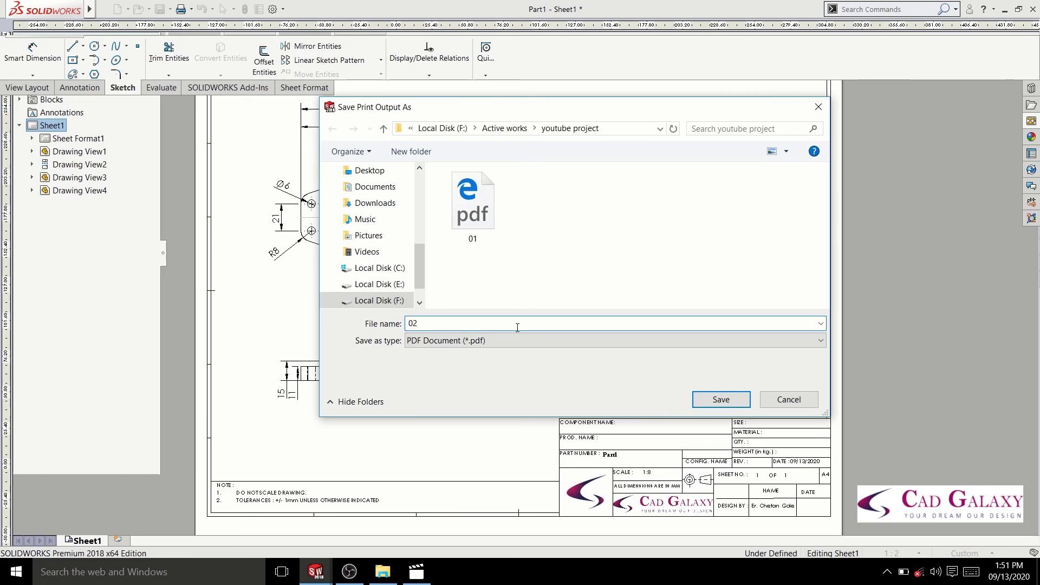
key(Return)
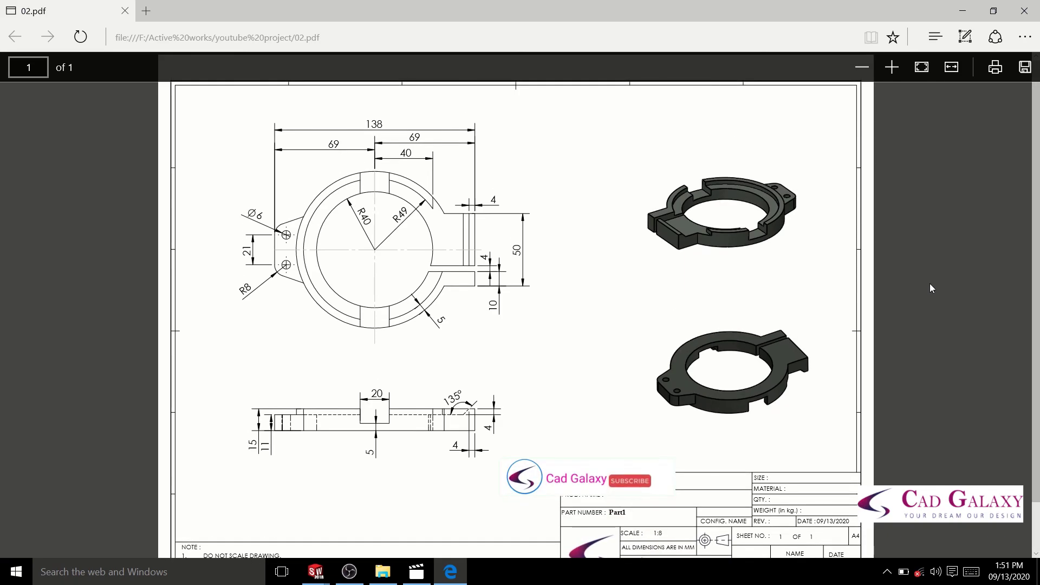
Step: Scroll down 02.pdf in Edge to view the title block and notes
scroll(929, 283, down, 1)
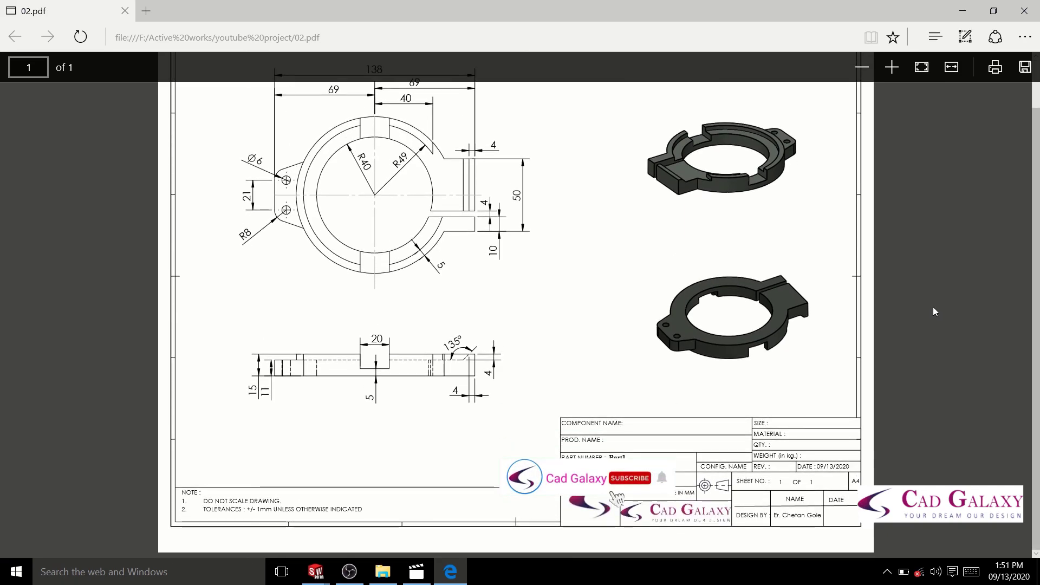